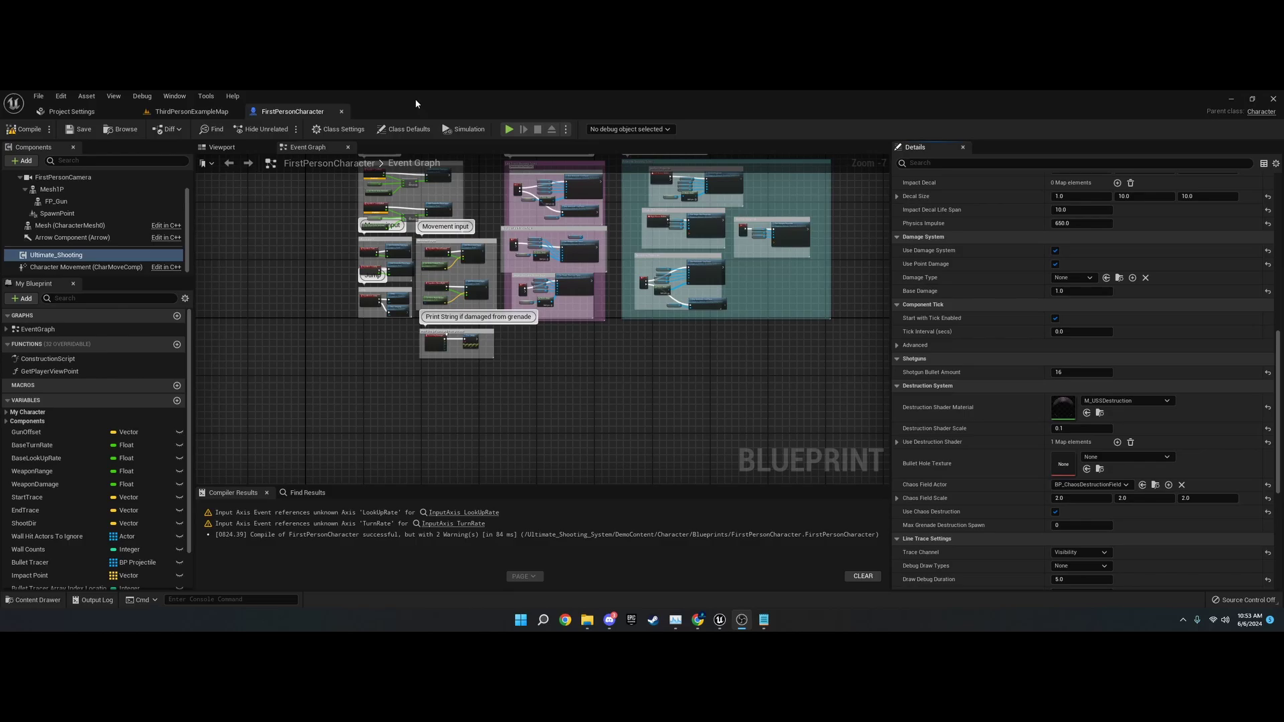
Step: Switch to the ThirdPersonExampleMap level and show the project's main Content folder in the Content Browser
left_click(183, 112)
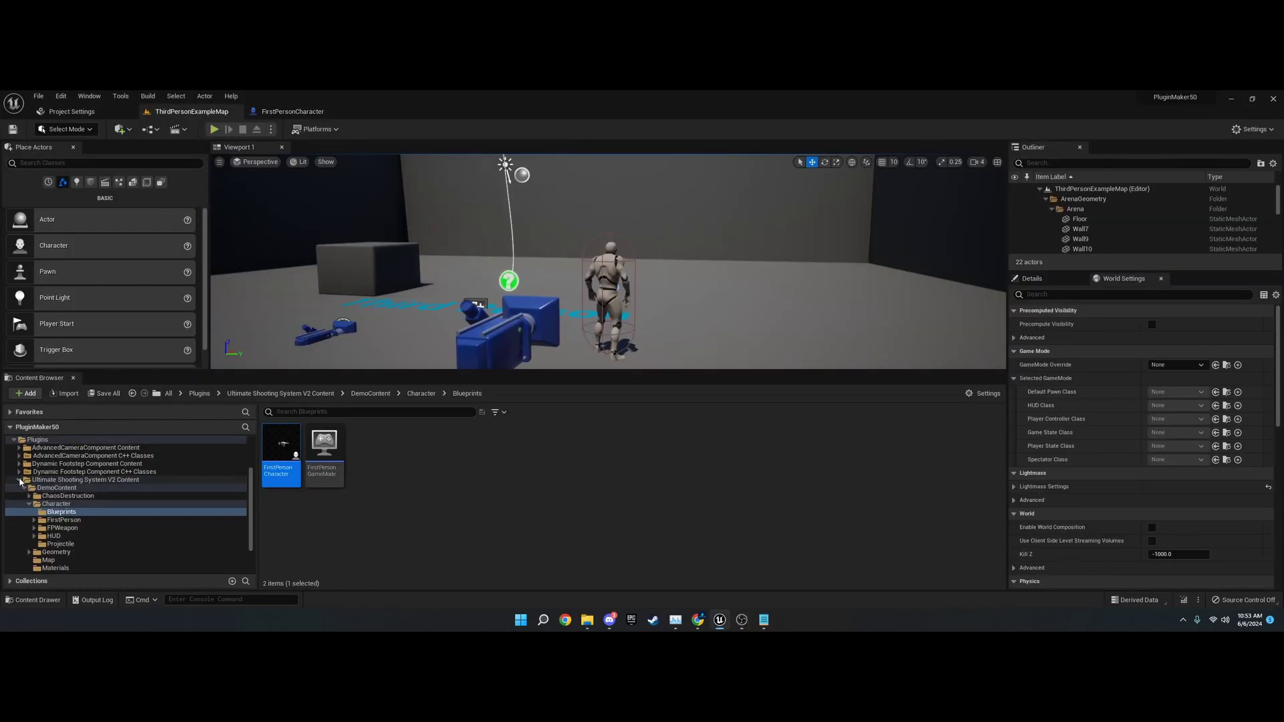
left_click(21, 482)
left_click(14, 440)
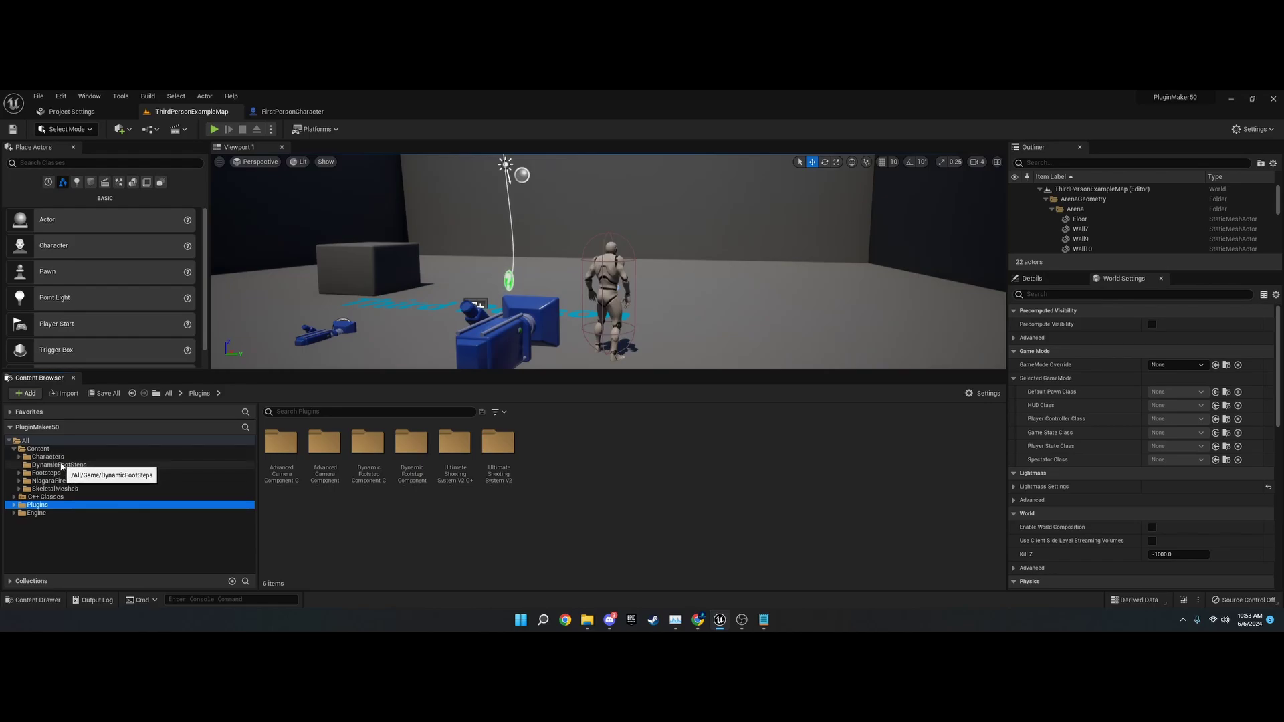
left_click(87, 449)
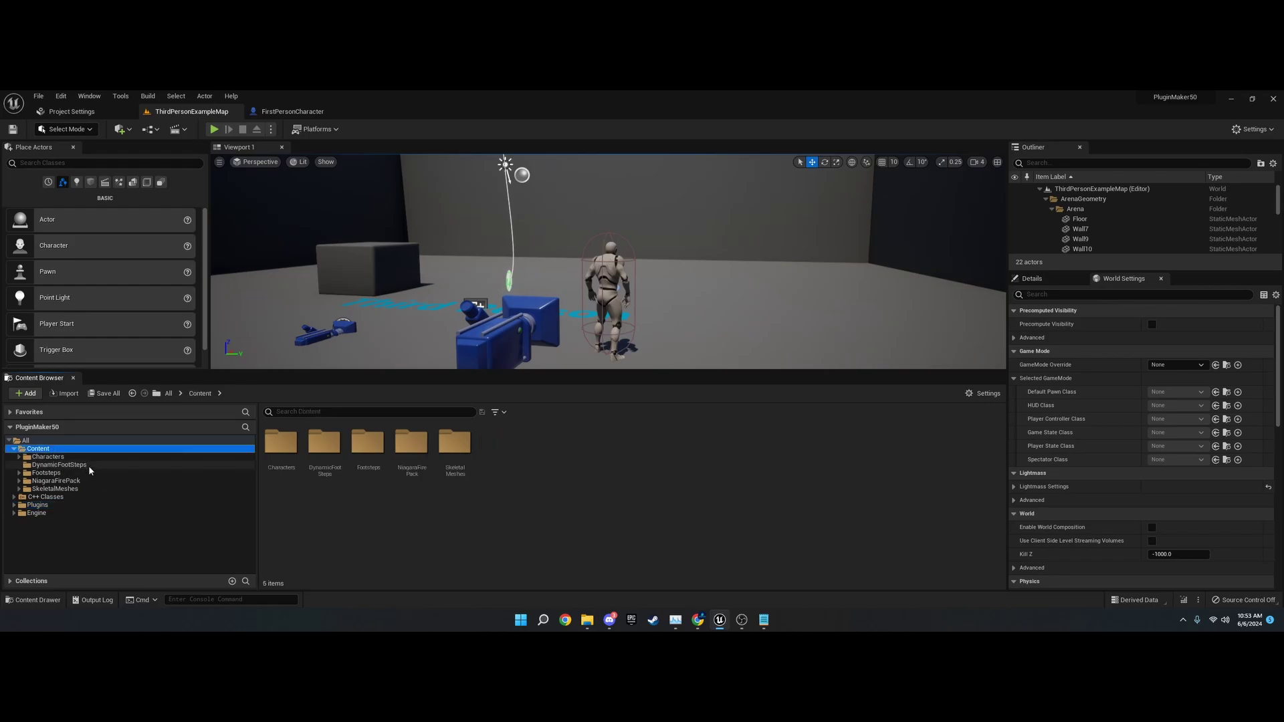
Step: Hide engine content in the Content Browser and show it again
left_click(982, 394)
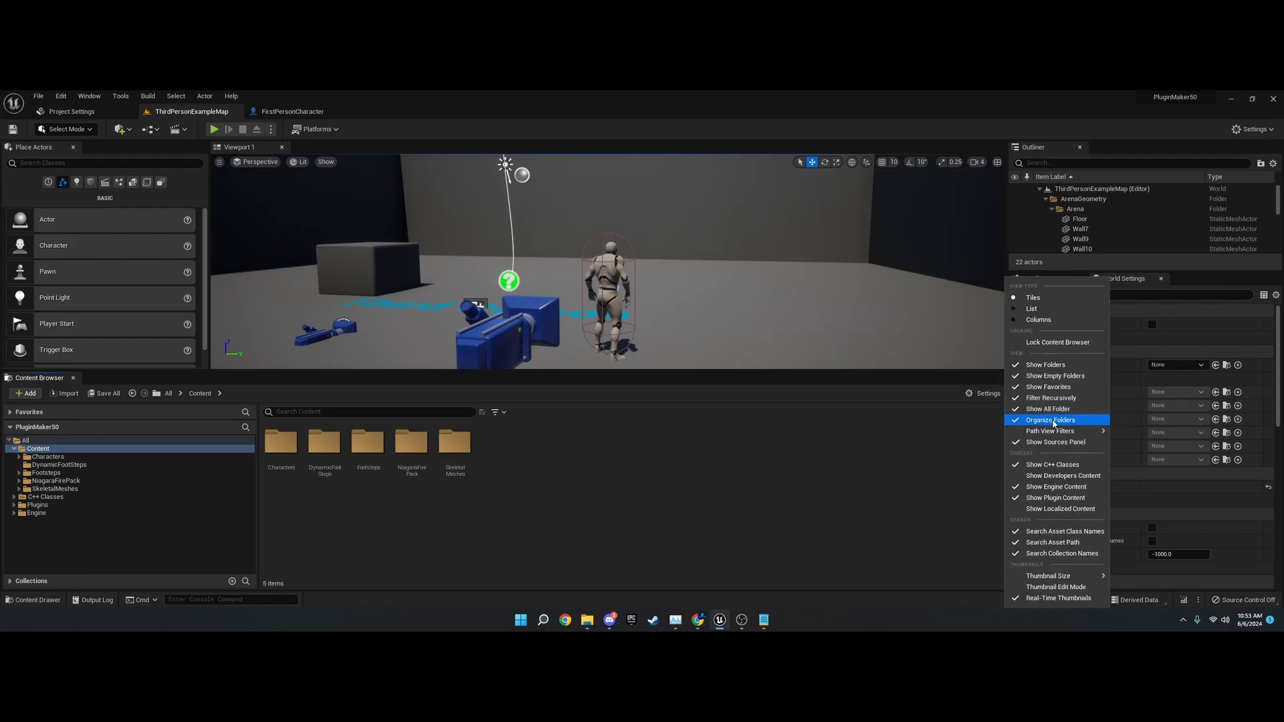
left_click(1048, 489)
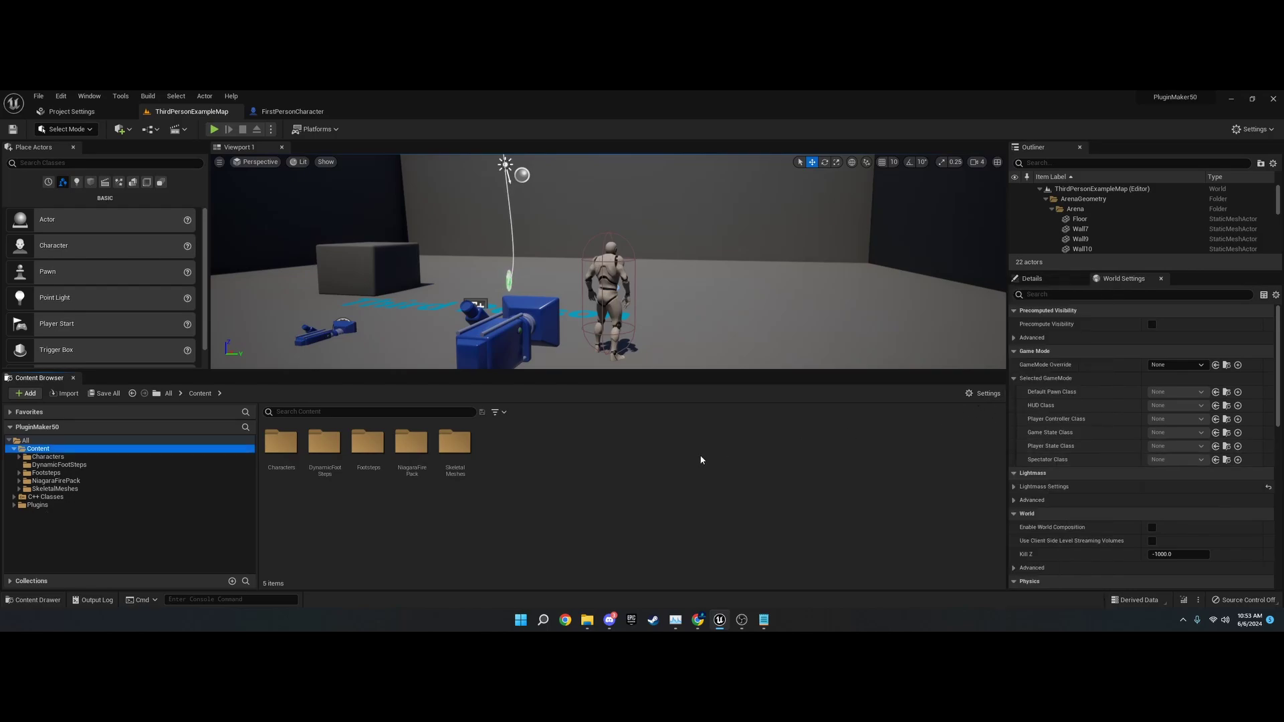
left_click(989, 399)
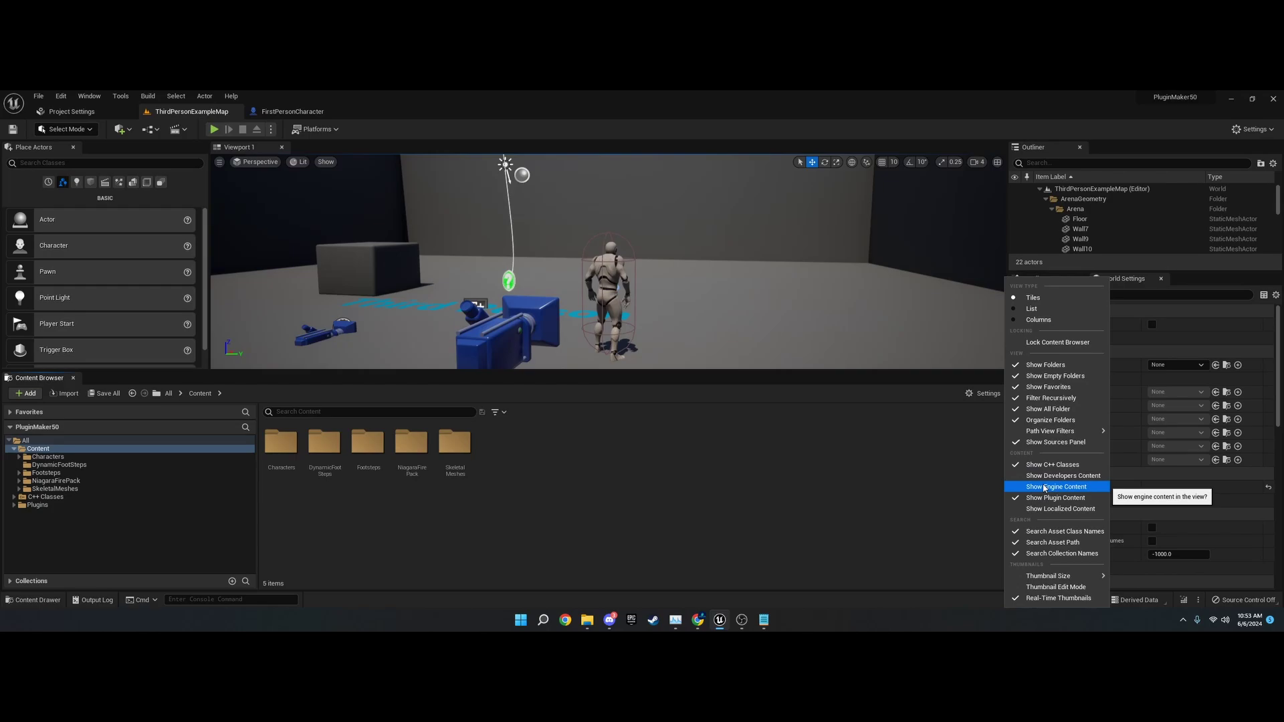
left_click(1045, 489)
Step: Look through the Plugins folder inside the Engine content and collapse it again
left_click(14, 513)
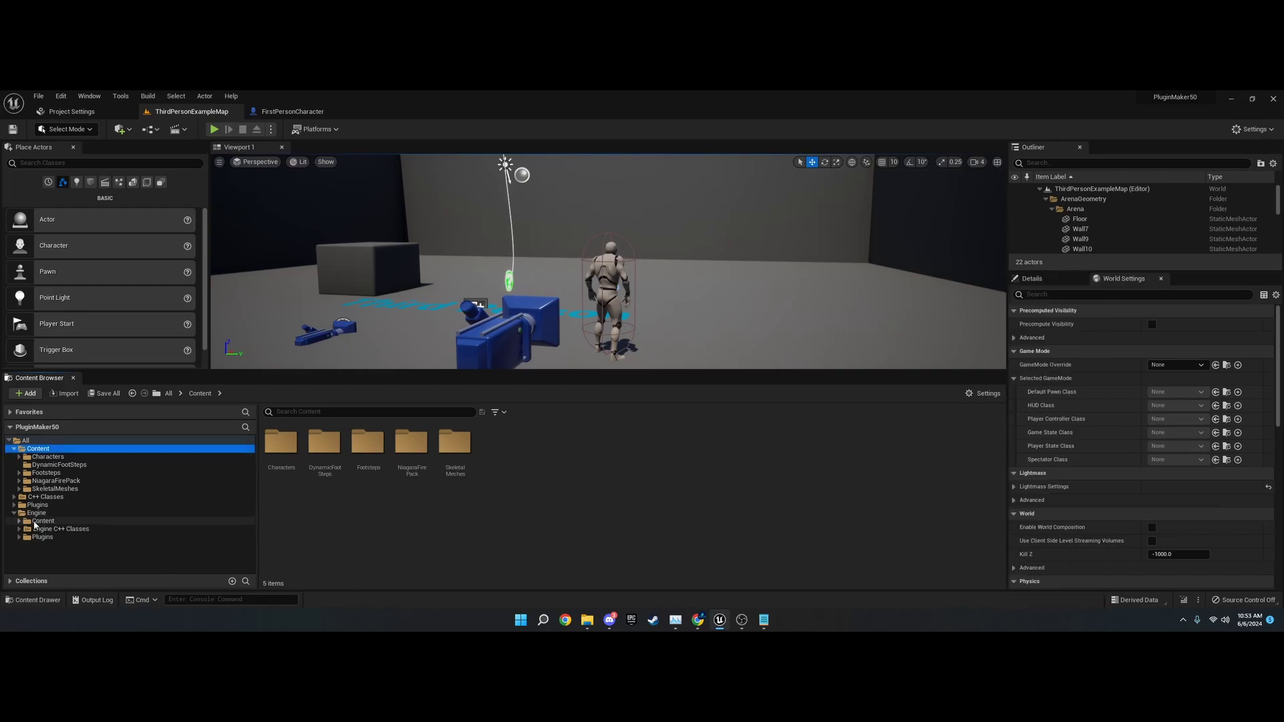
left_click(19, 538)
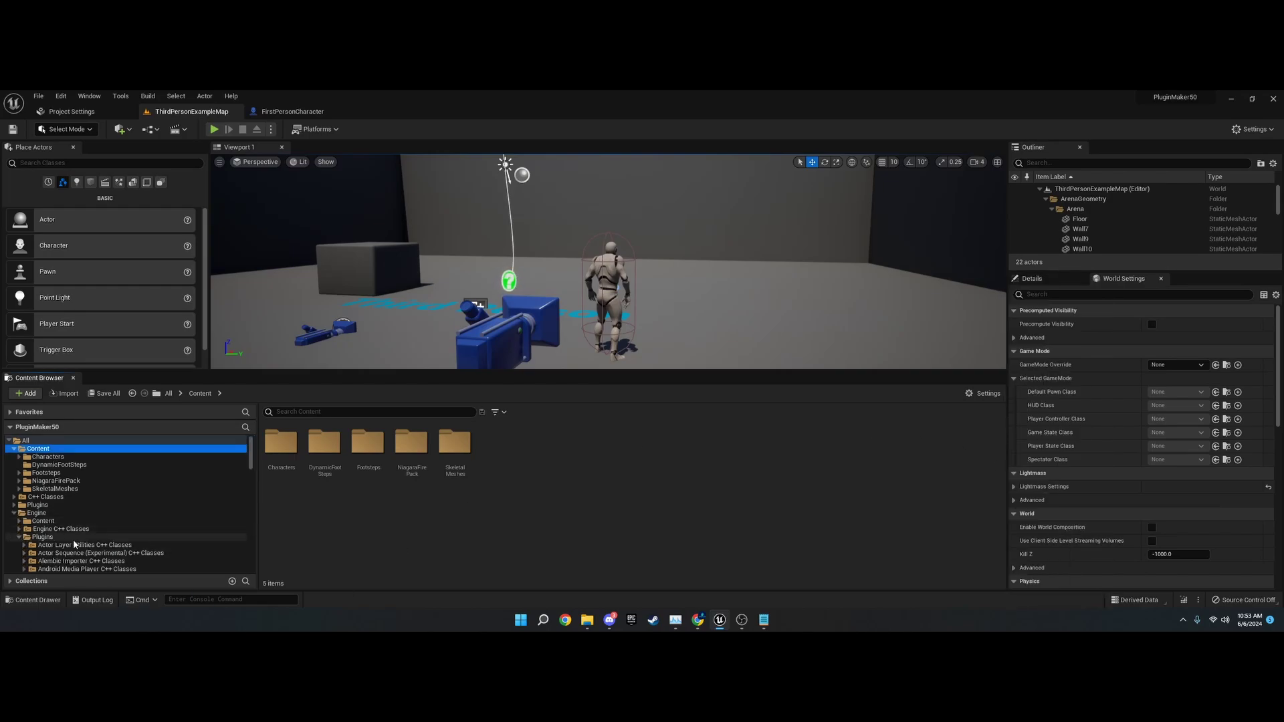
scroll(49, 541, "down", 2)
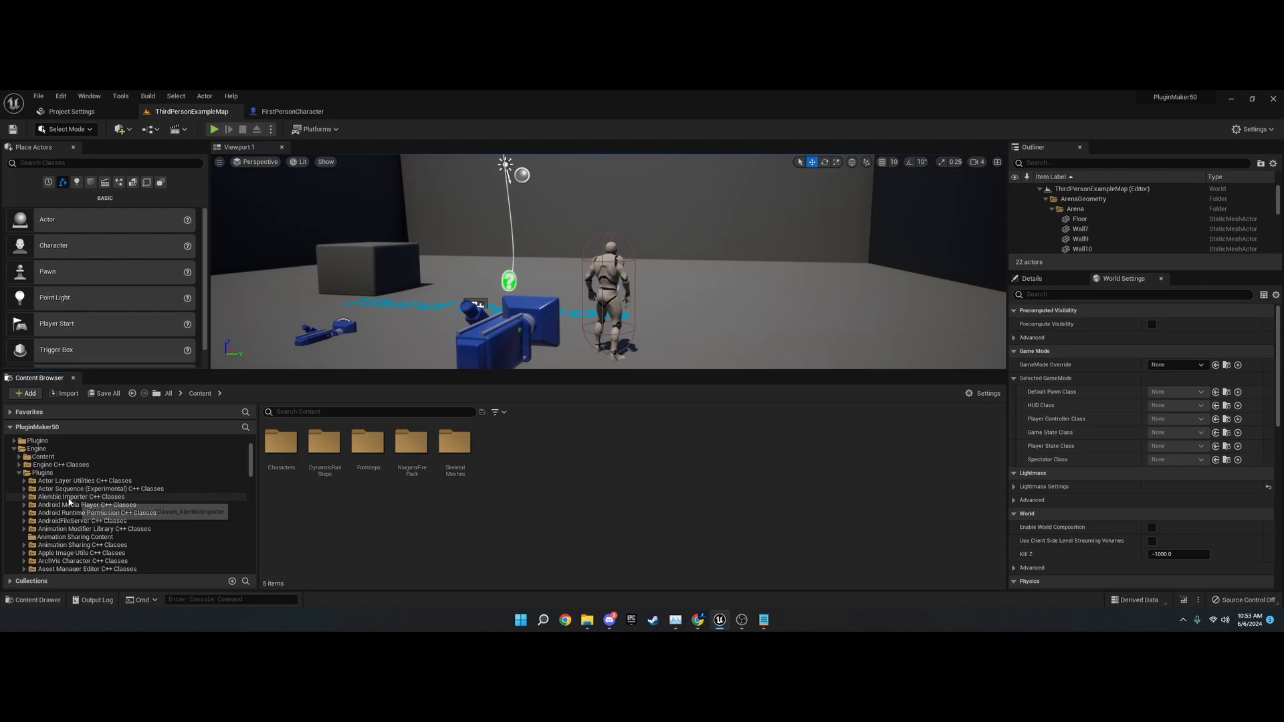
left_click(19, 473)
Step: Browse the Ultimate Shooting System V2 Content plugin folder down to NecessaryContent, DestructionShader, MaterialFunctions
left_click(14, 505)
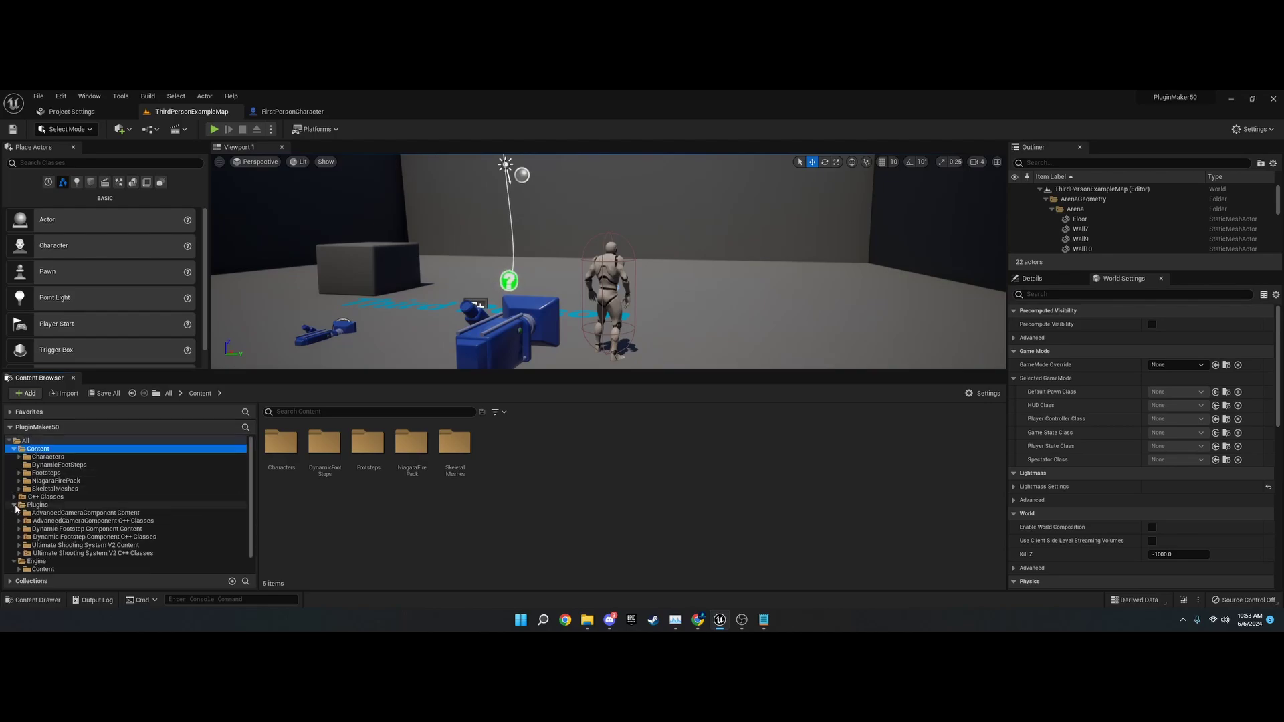
left_click(85, 546)
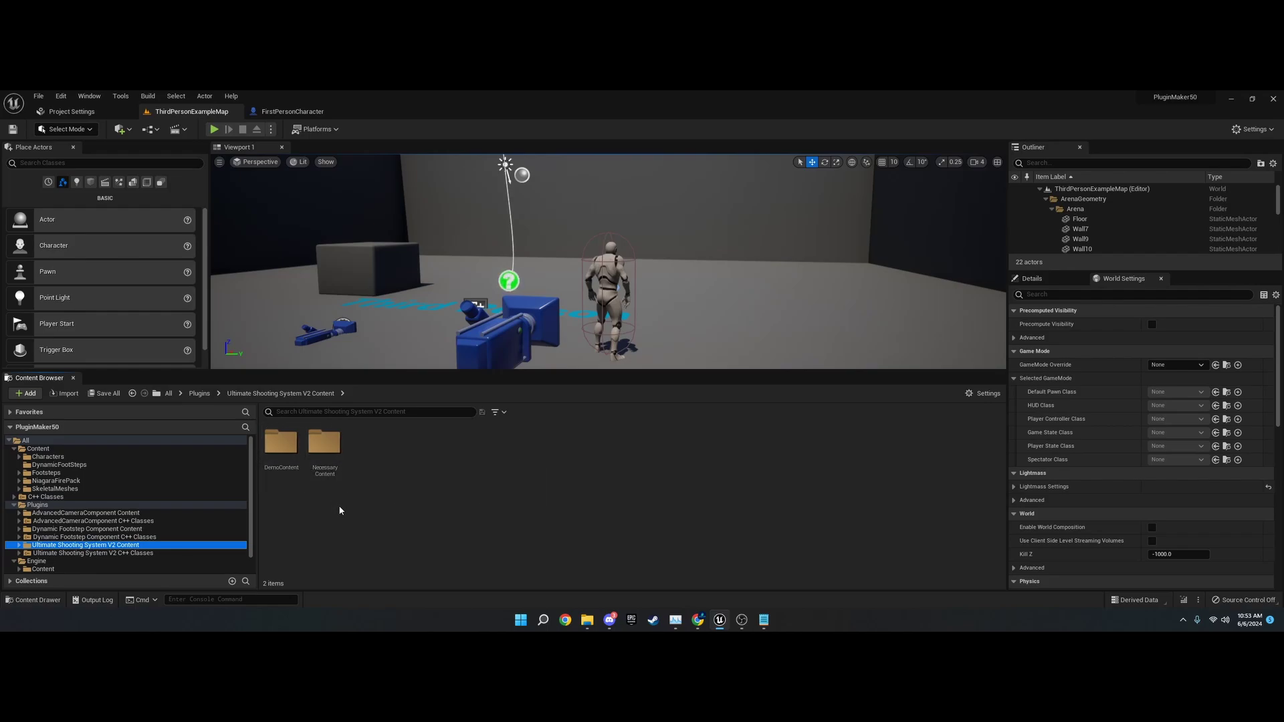
double_click(324, 442)
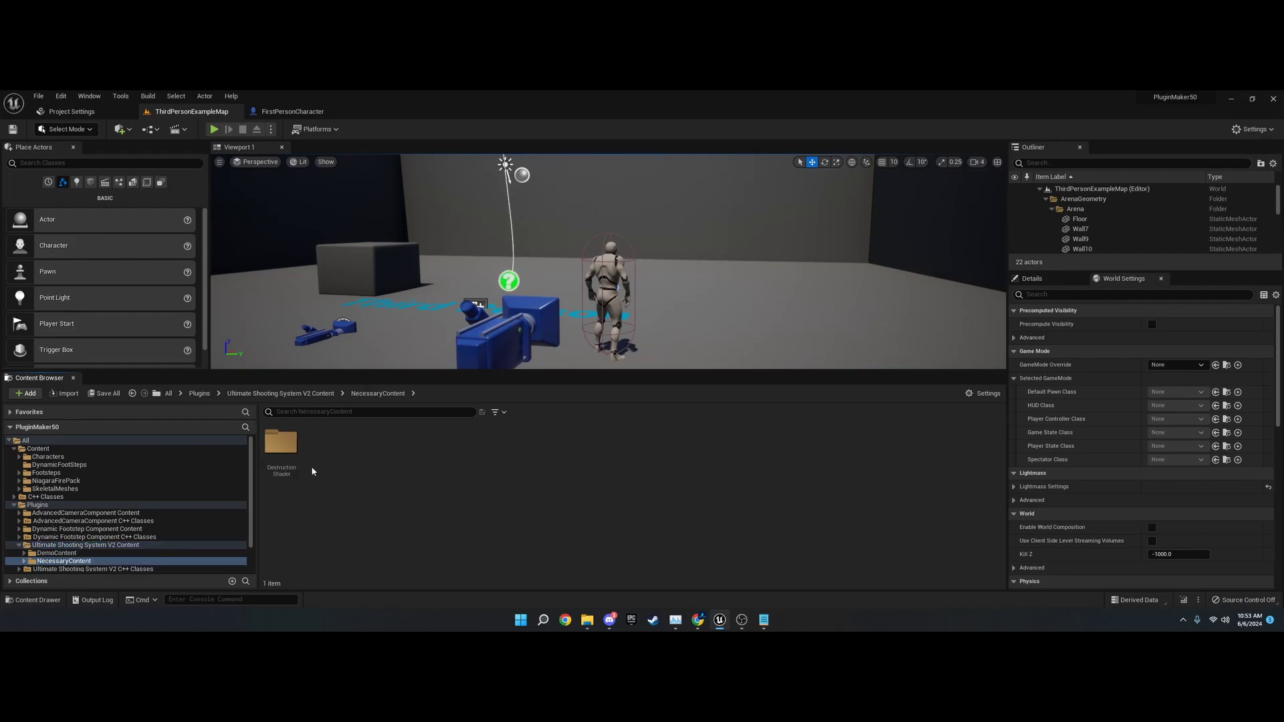
double_click(282, 445)
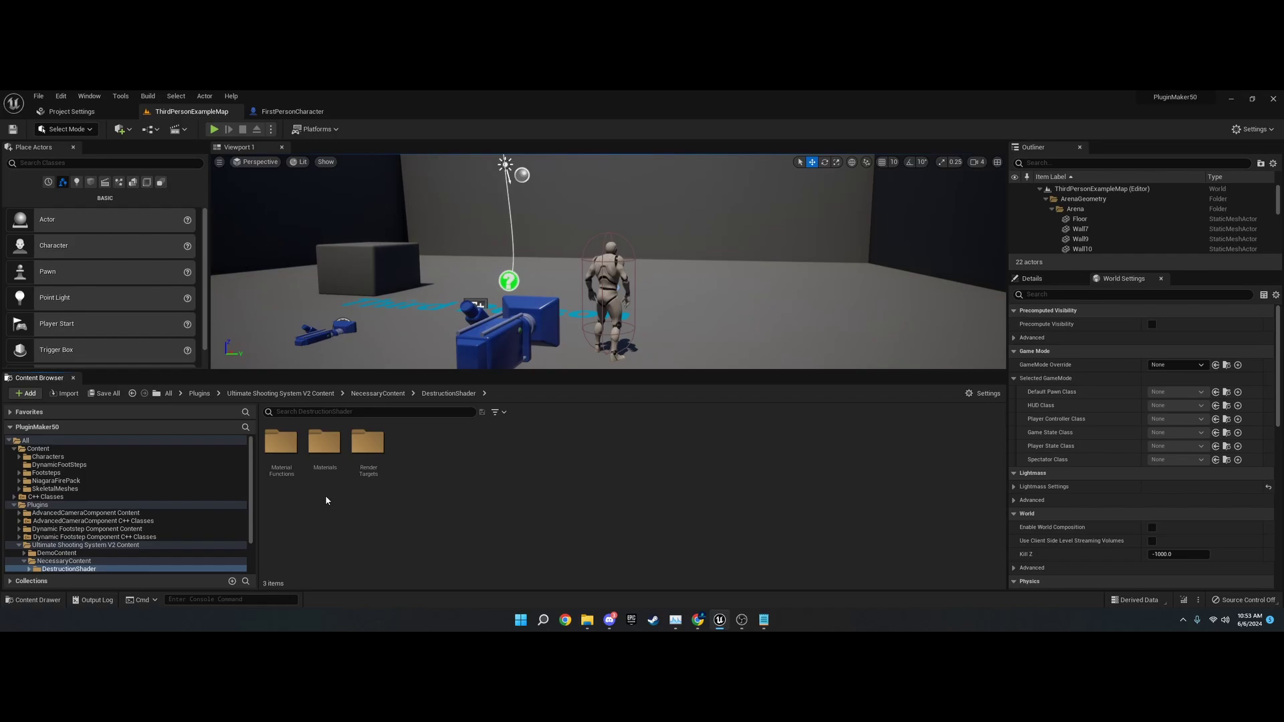
double_click(281, 445)
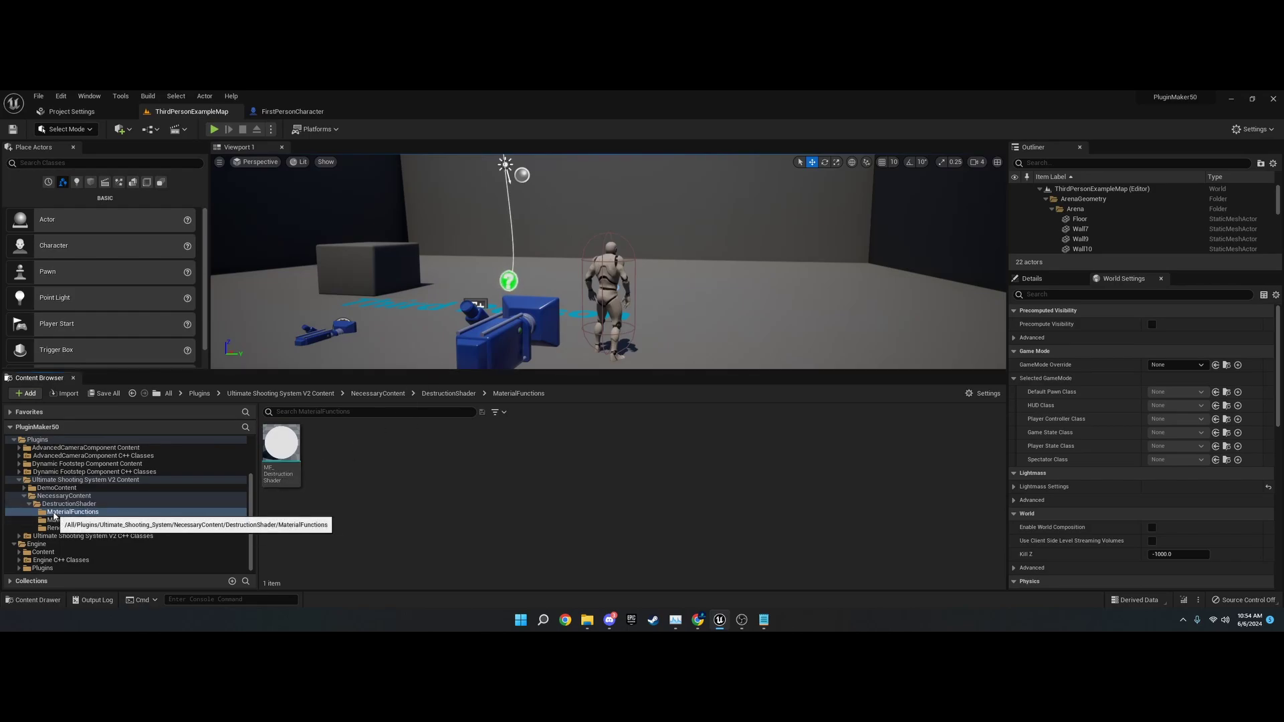
Step: Open the FirstPersonExampleMap level from the plugin's DemoContent Map folder
left_click(57, 488)
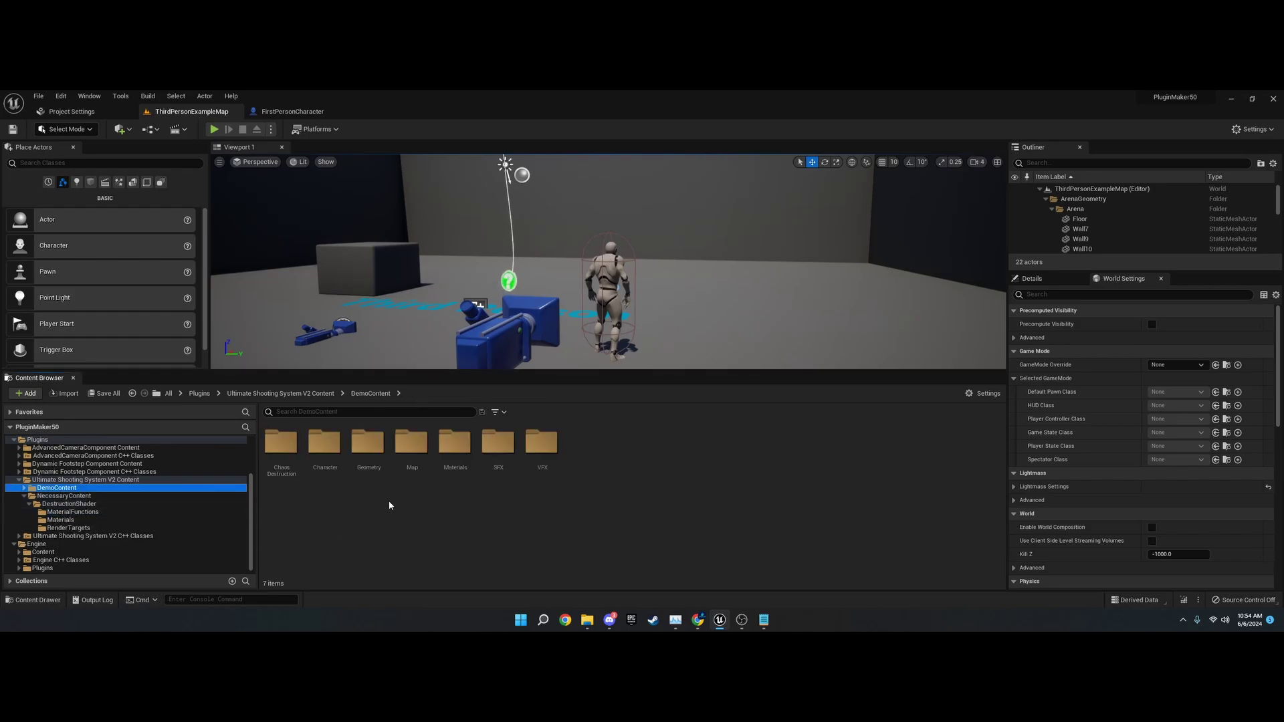
double_click(411, 445)
double_click(298, 473)
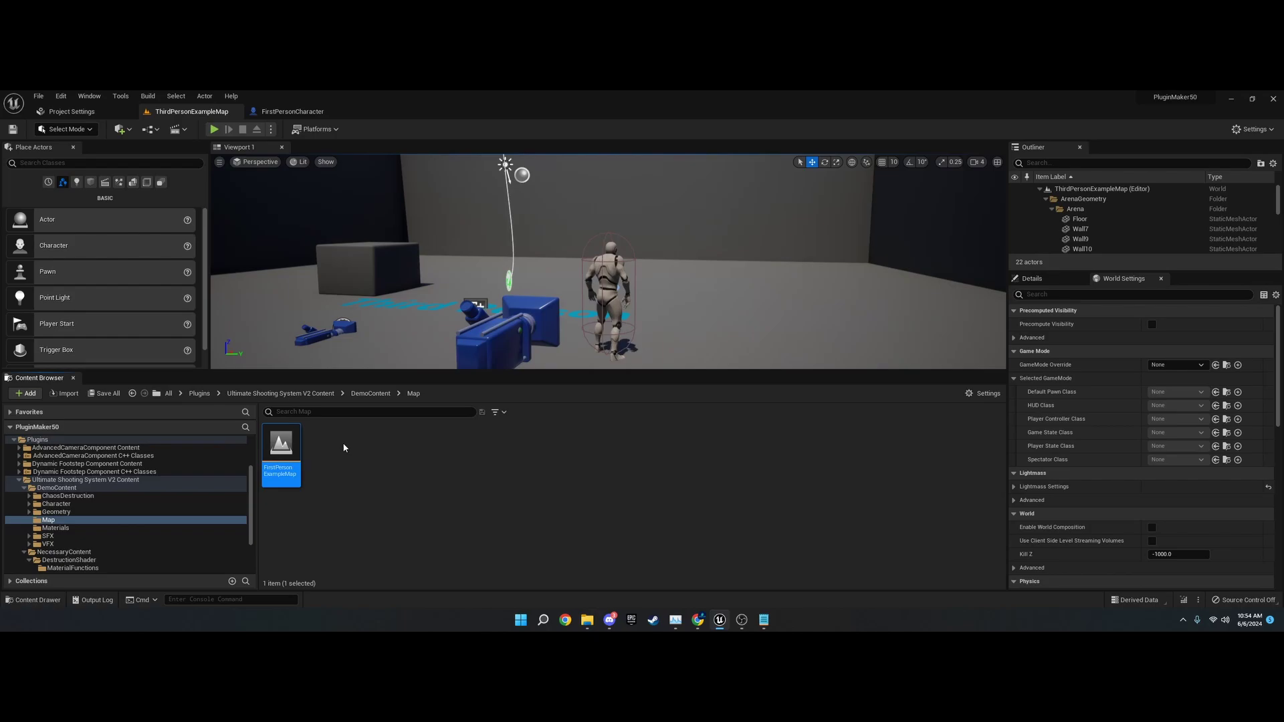
Step: Fly through the example level to the Destruction Shader area and select individual cubes there to inspect them
right_click_drag(499, 319, 877, 195)
right_click_drag(532, 258, 526, 258)
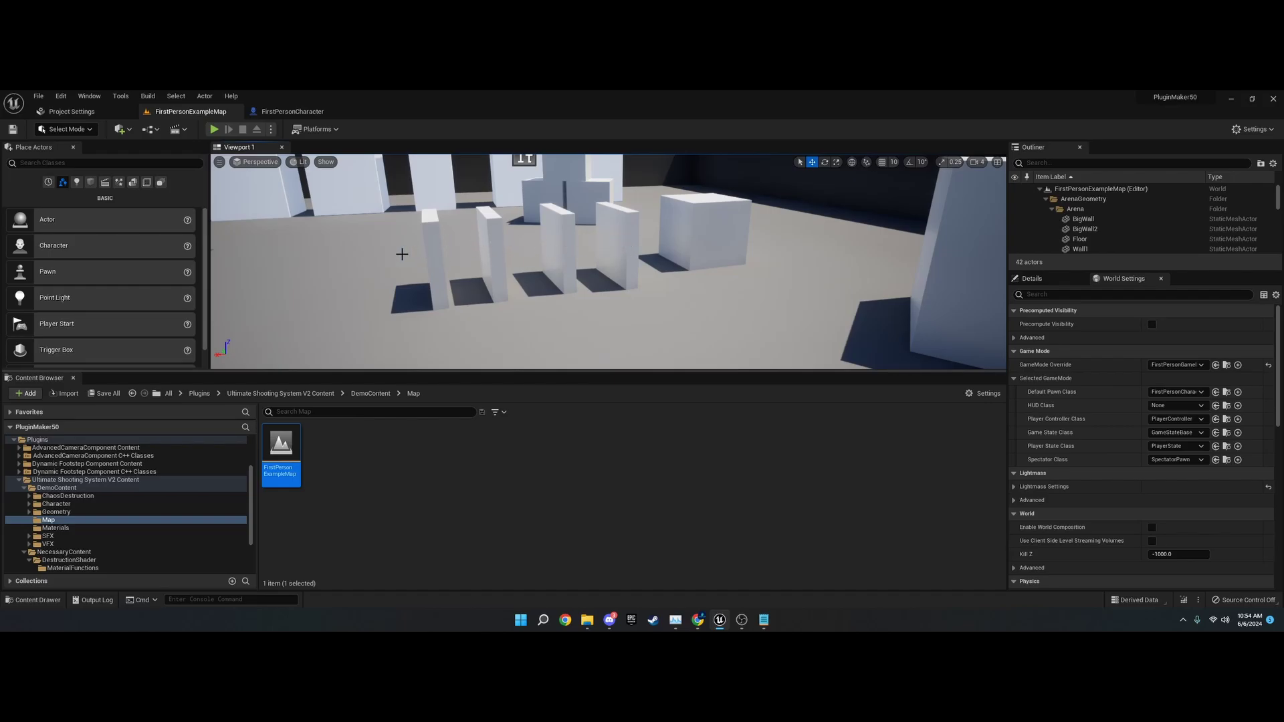
right_click_drag(591, 252, 763, 335)
key("w")
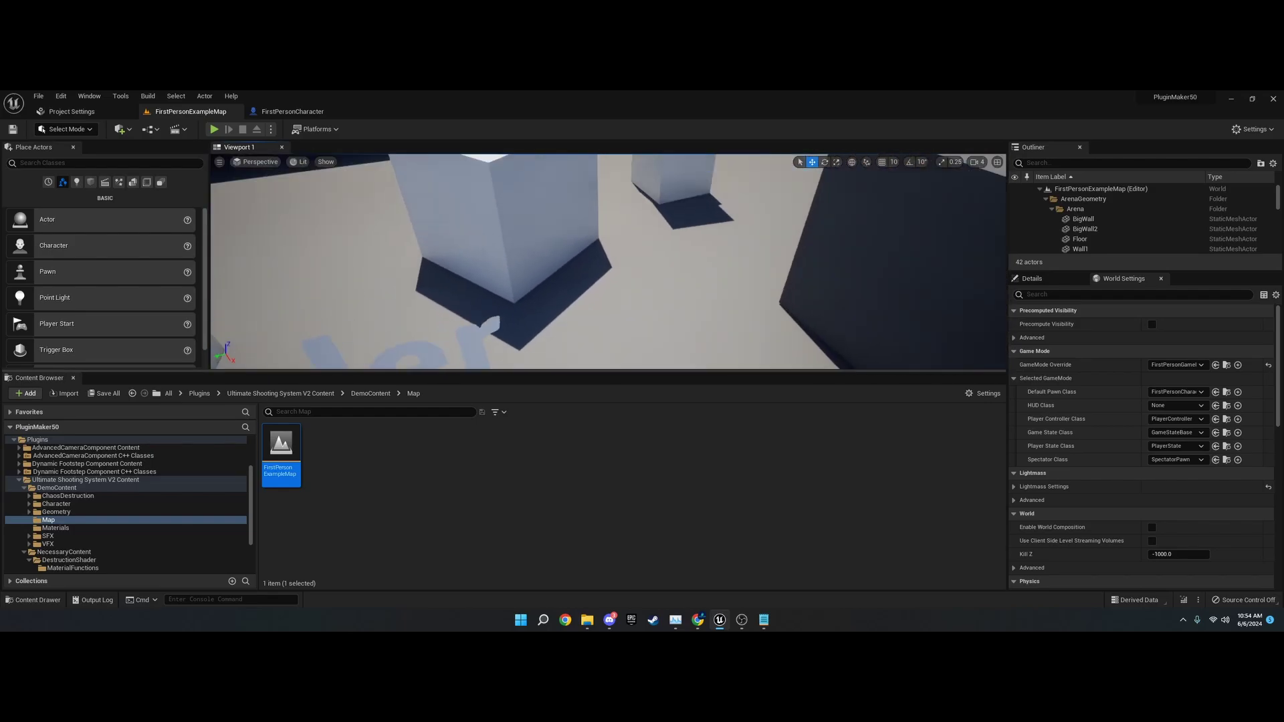
key("s")
mouse_move(609, 291)
right_mouse_down()
mouse_move(609, 247)
mouse_move(549, 257)
mouse_move(609, 291)
right_mouse_up()
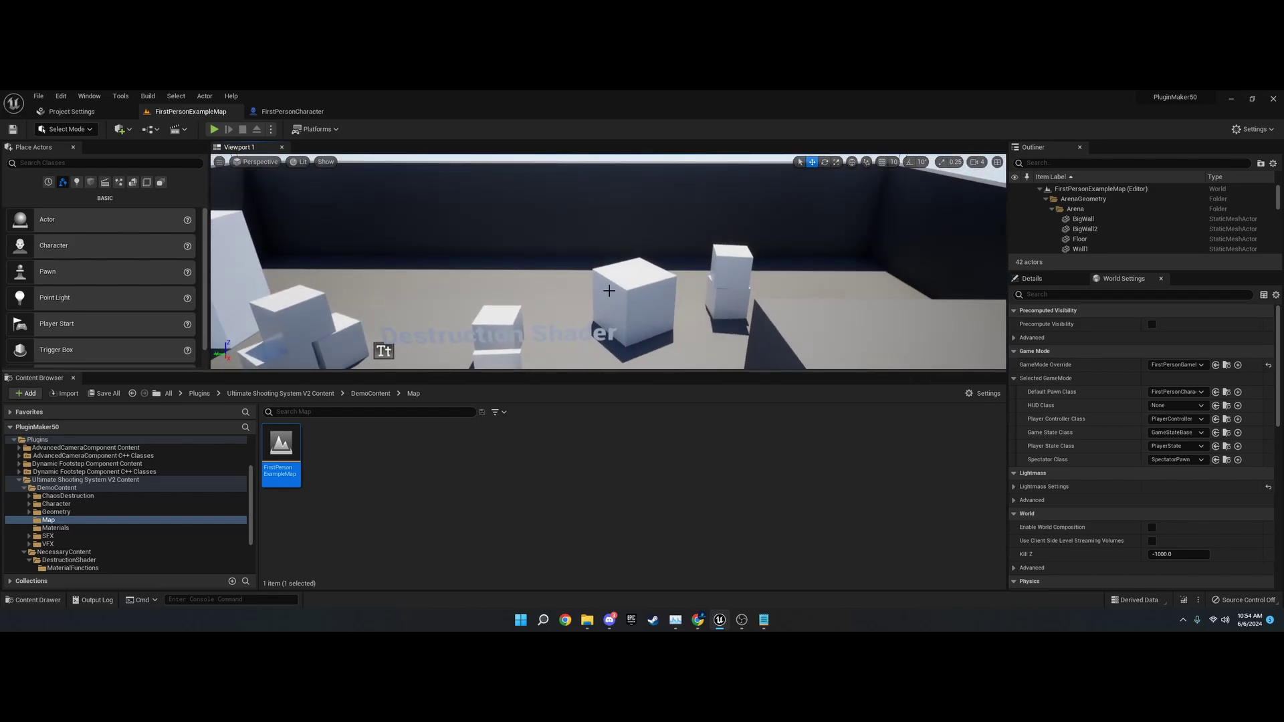
left_click(608, 291)
left_click(731, 261)
left_click(727, 289)
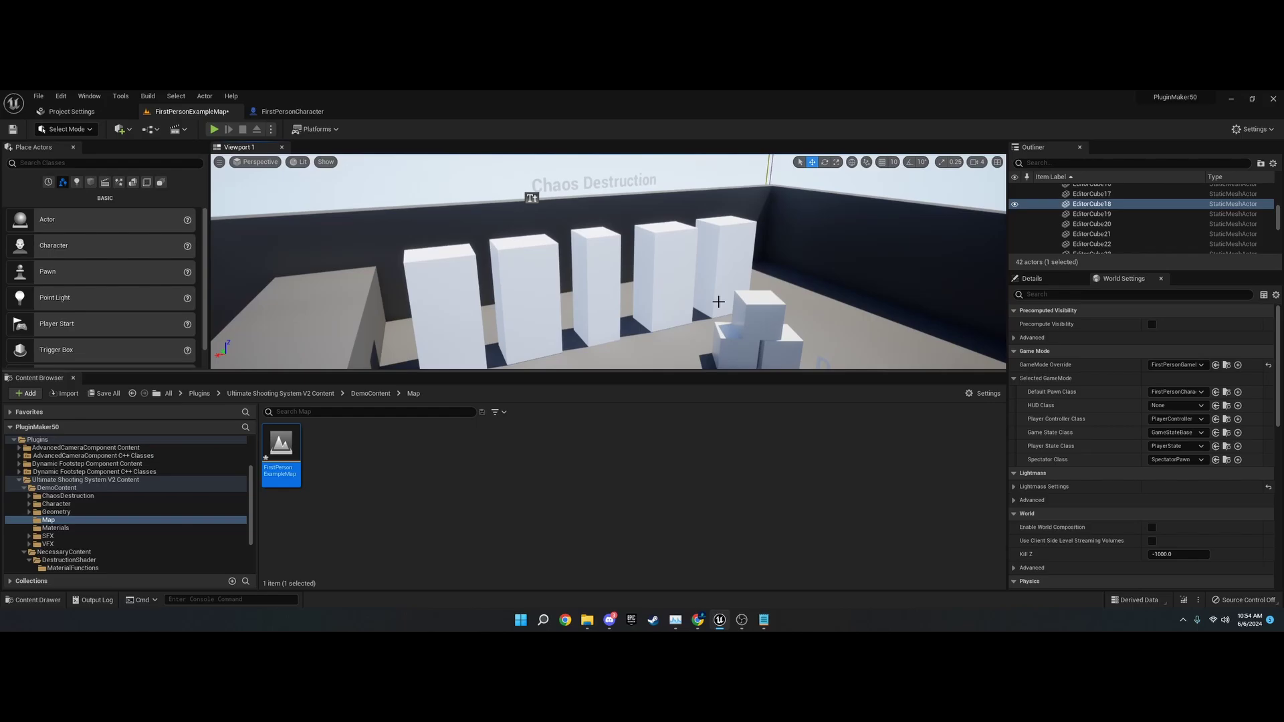
Step: Select the tall destructible cubes in the Chaos Destruction area and survey the level back to the Destruction Shader wall
left_click(596, 283)
left_click(531, 266)
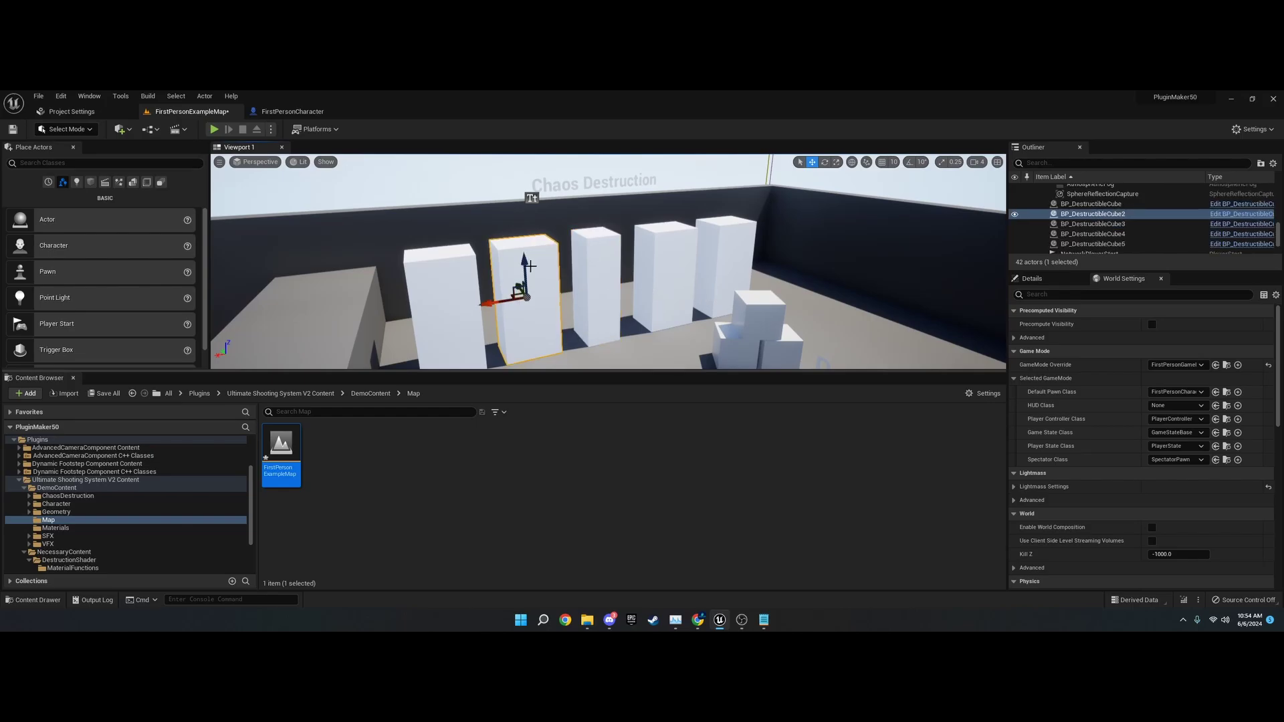
left_click(461, 280)
right_click_drag(461, 280, 521, 268)
key("w")
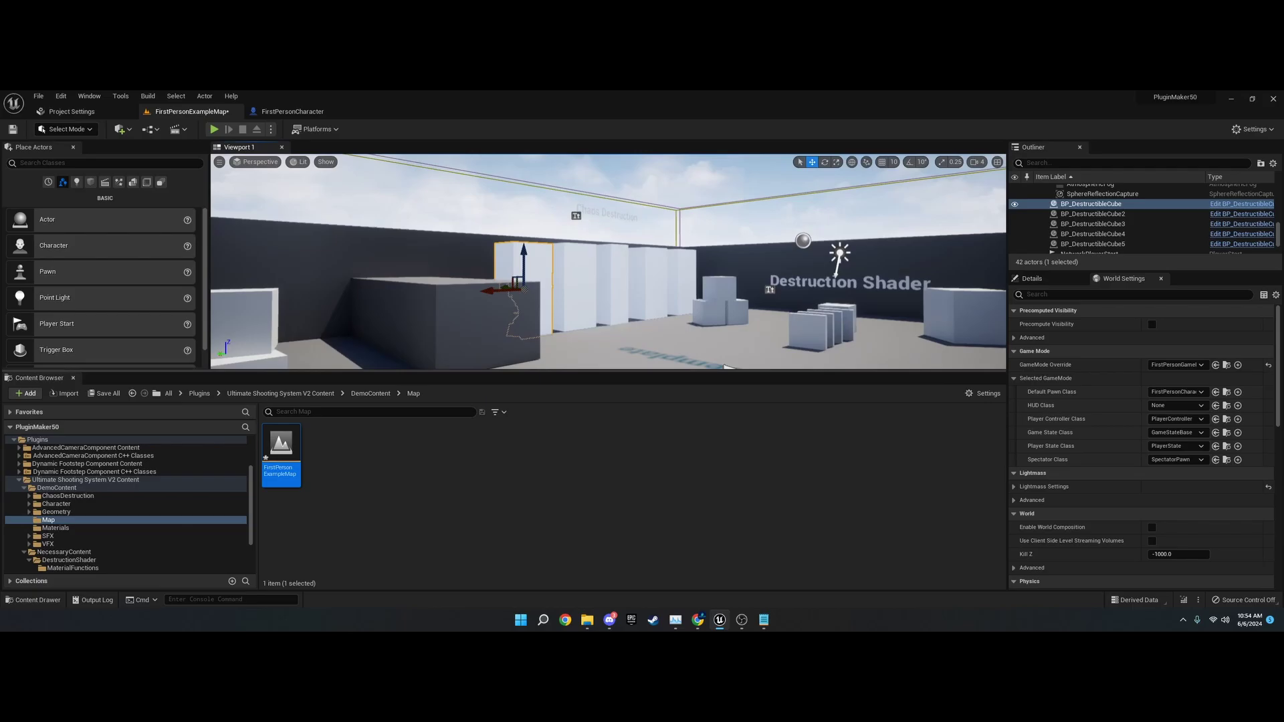
right_click_drag(725, 366, 538, 279)
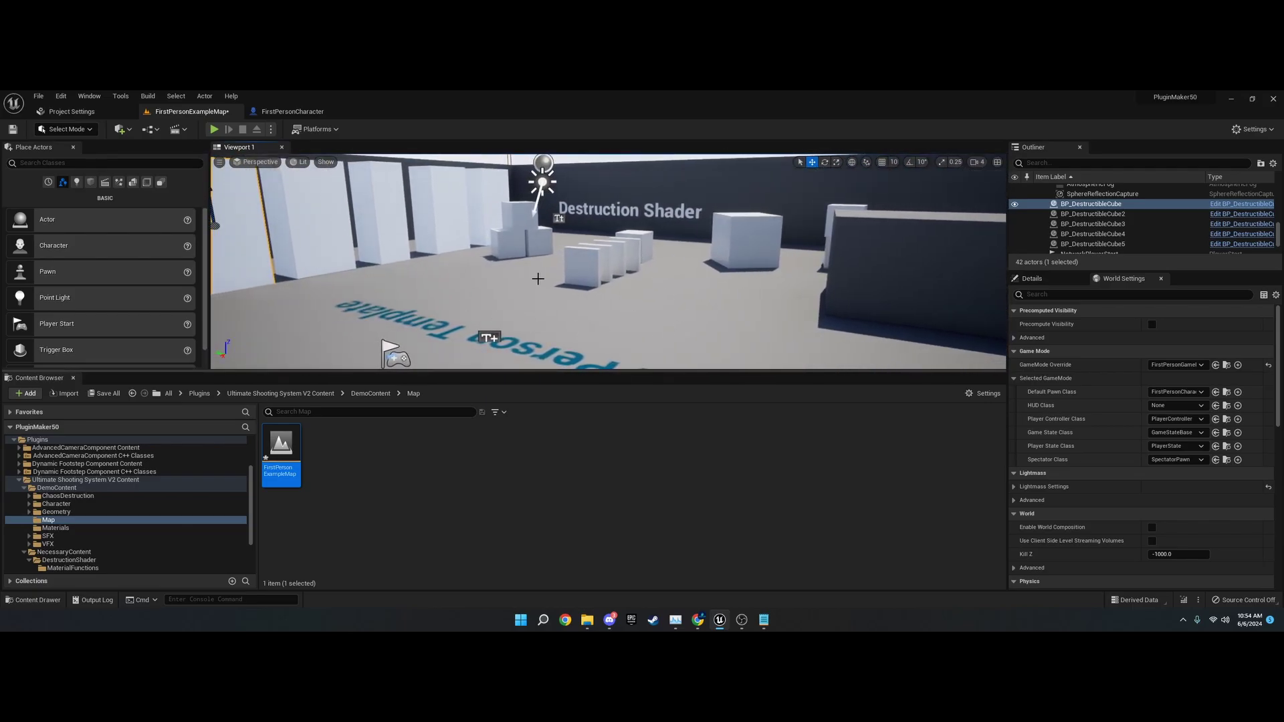
key("w")
mouse_move(660, 304)
right_mouse_down()
mouse_move(696, 281)
mouse_move(660, 305)
right_mouse_up()
key("a")
key("s")
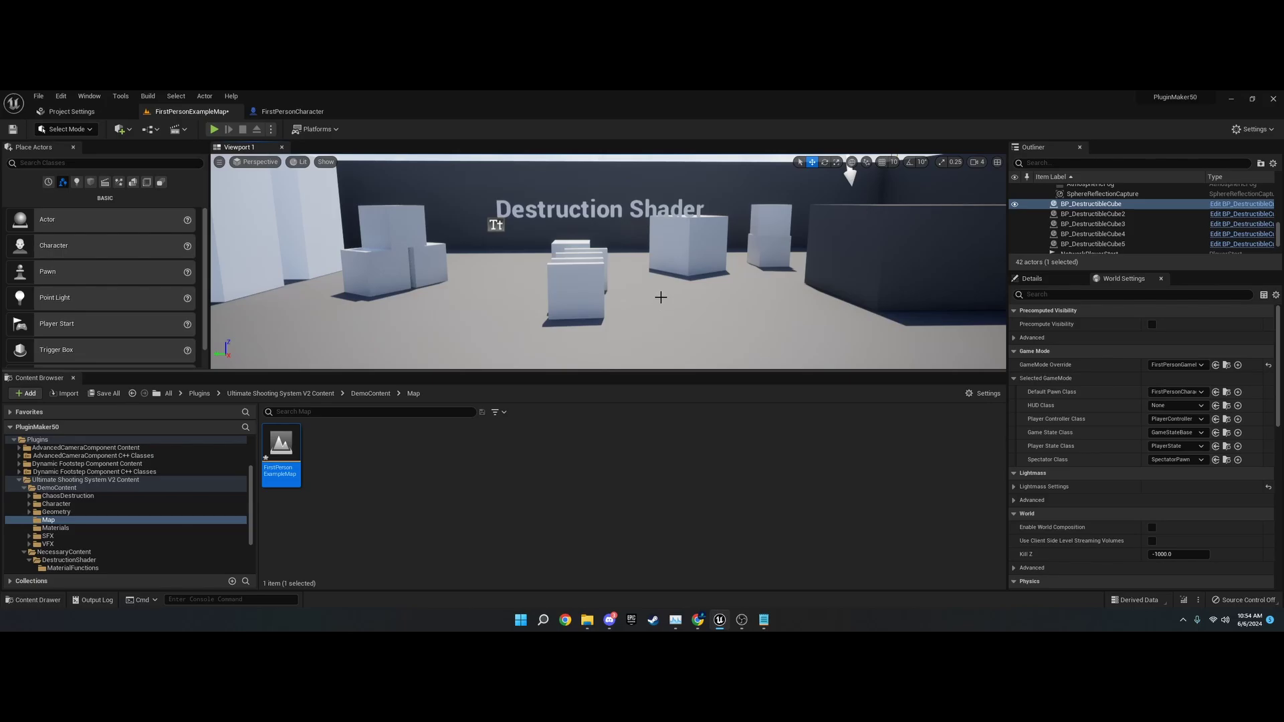
Step: View the T_BulletHole1 texture from the VFX BulletHoles folder and close its editor
left_click(48, 544)
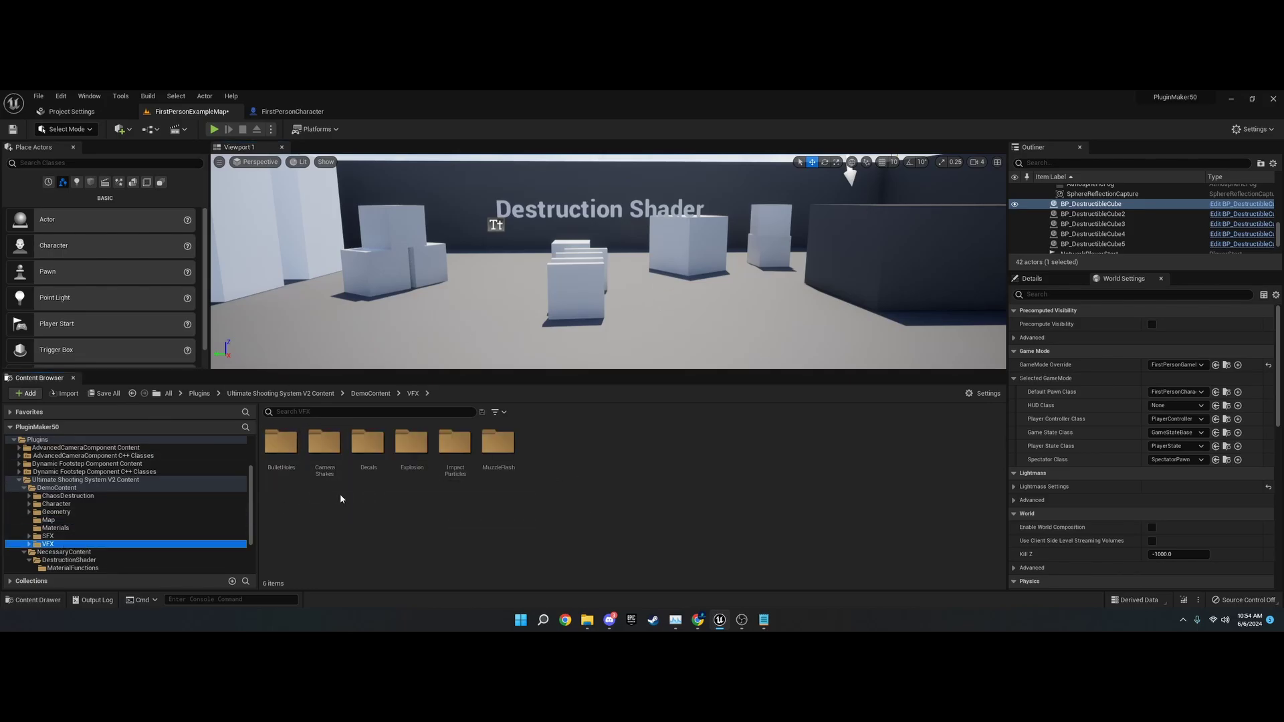
double_click(286, 471)
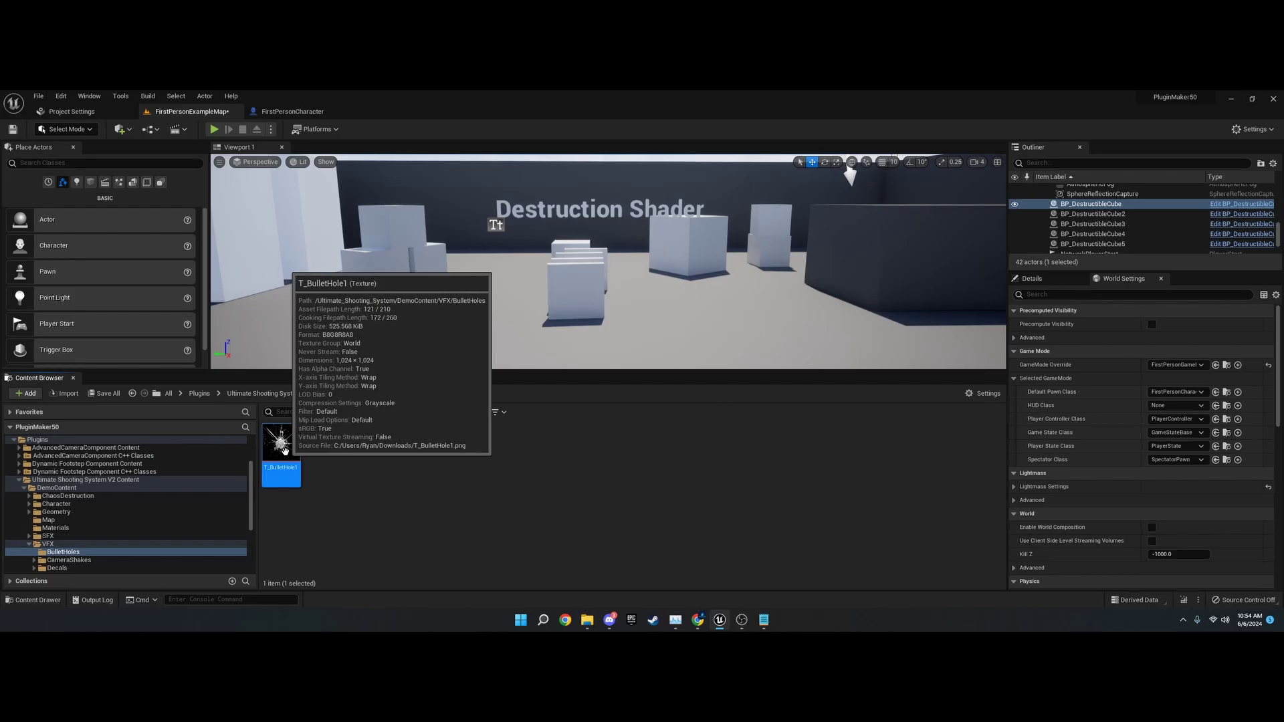
double_click(283, 462)
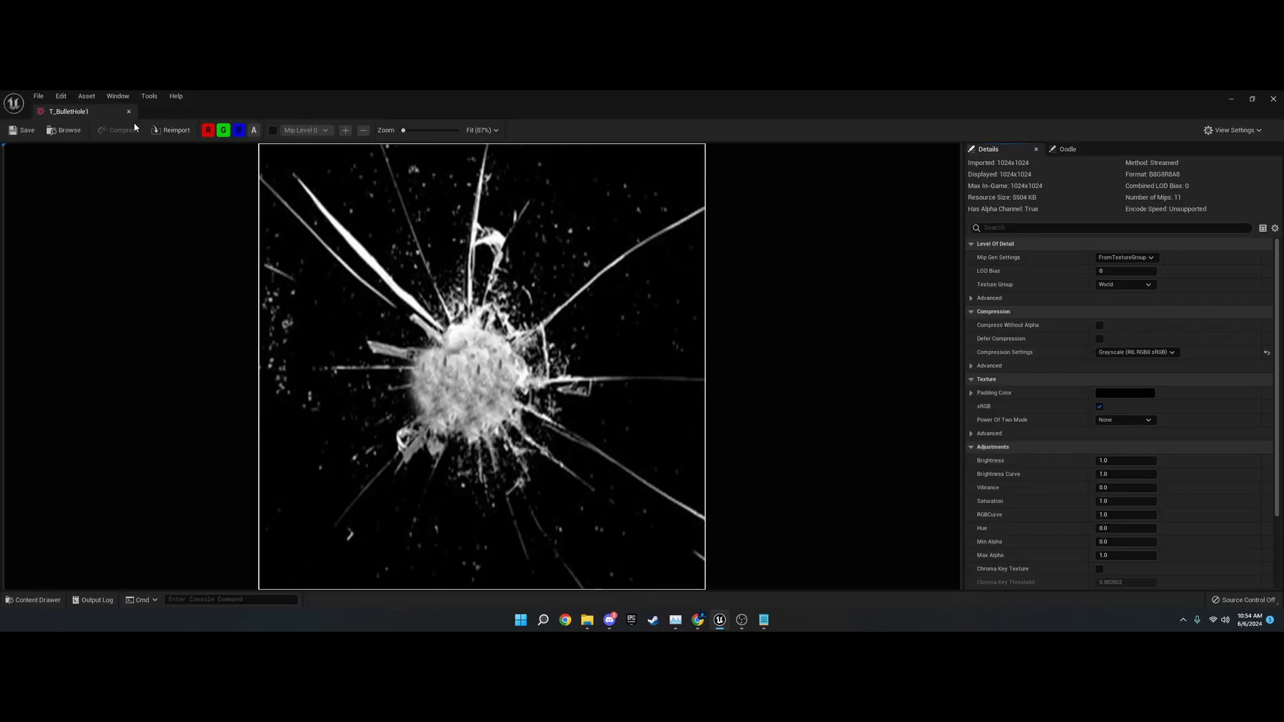
left_click(129, 111)
Step: View the MI_ImpactDecal material from the Decals ImpactDecal folder, close it, and return to the collapsed VFX folder
left_click(67, 565)
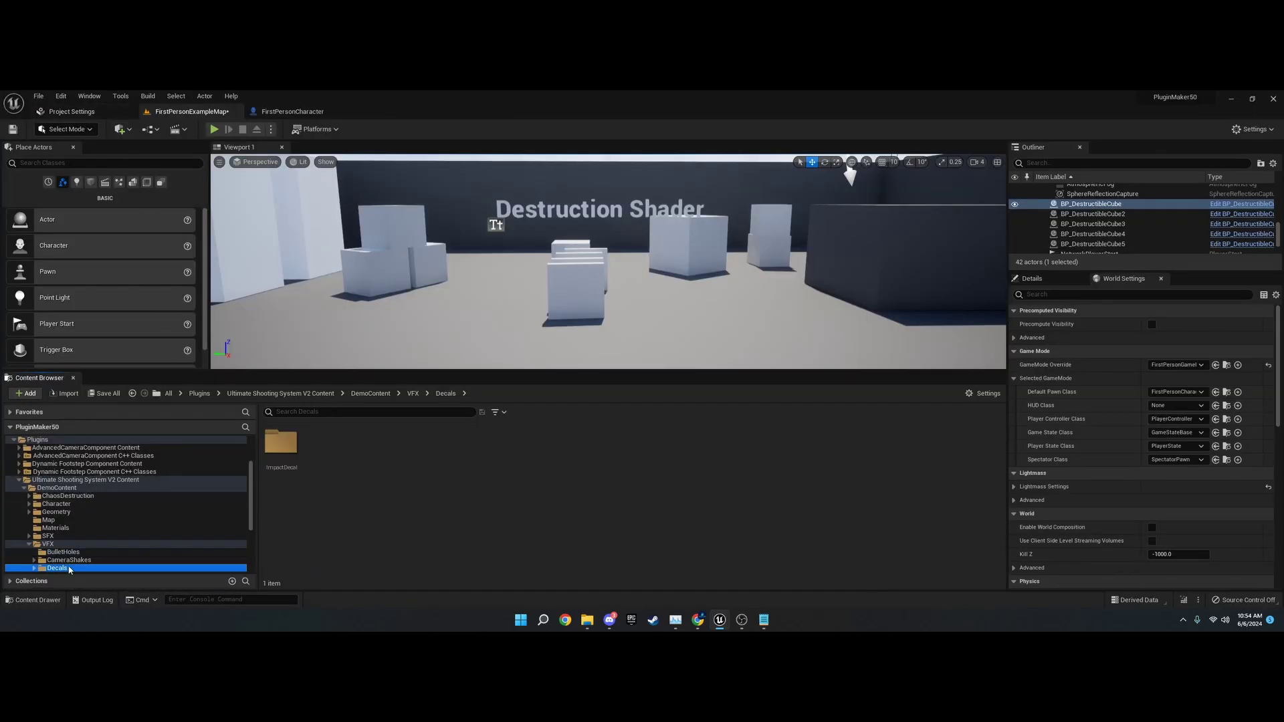
double_click(281, 449)
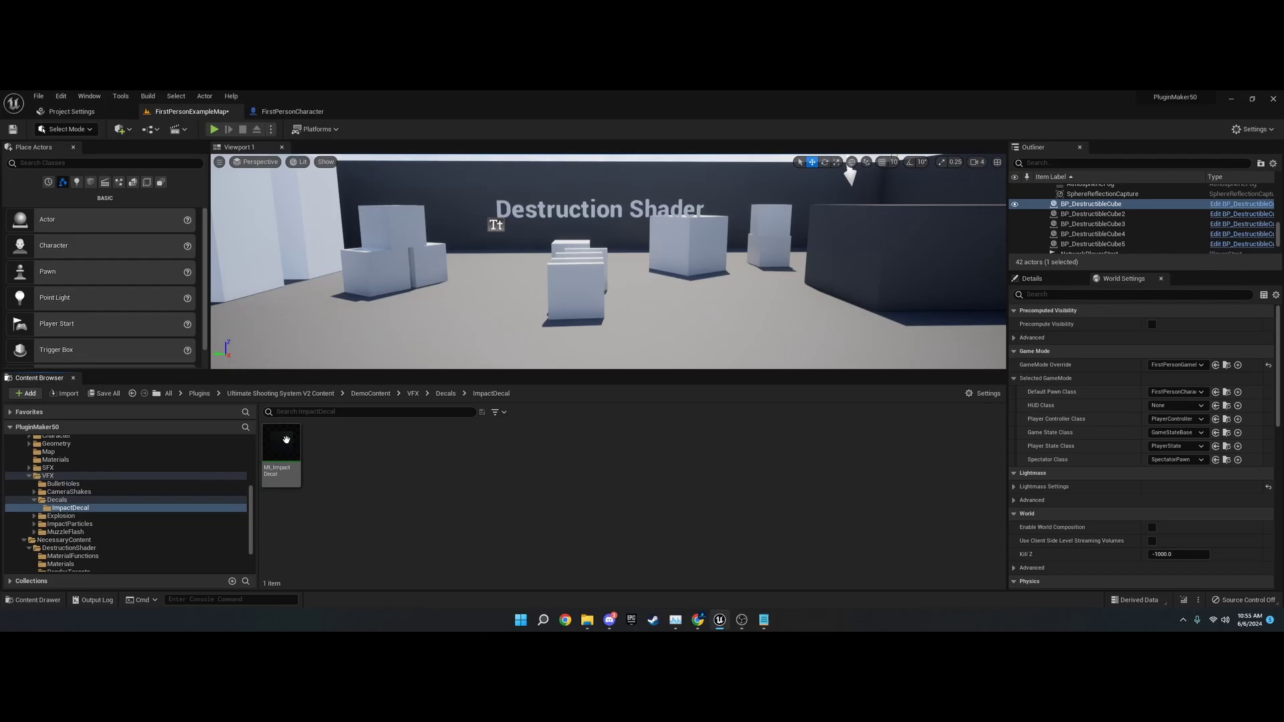
double_click(279, 448)
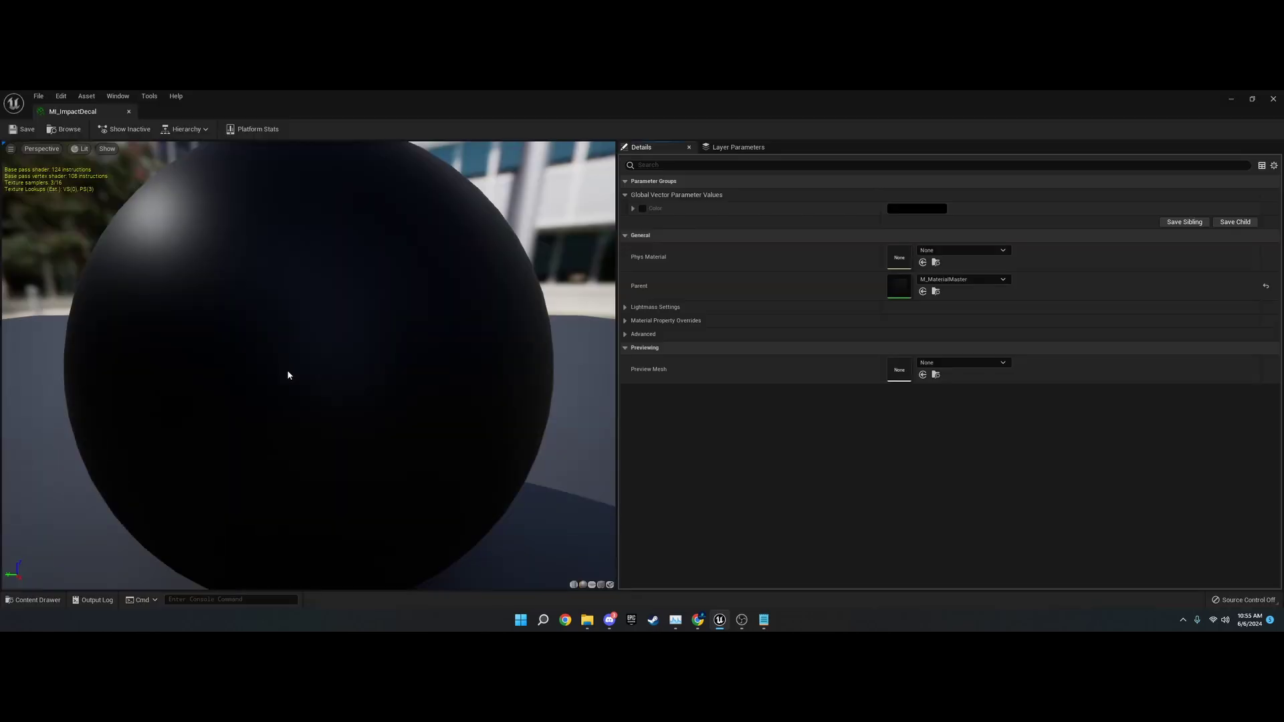
left_click_drag(380, 280, 264, 90)
left_click(129, 112)
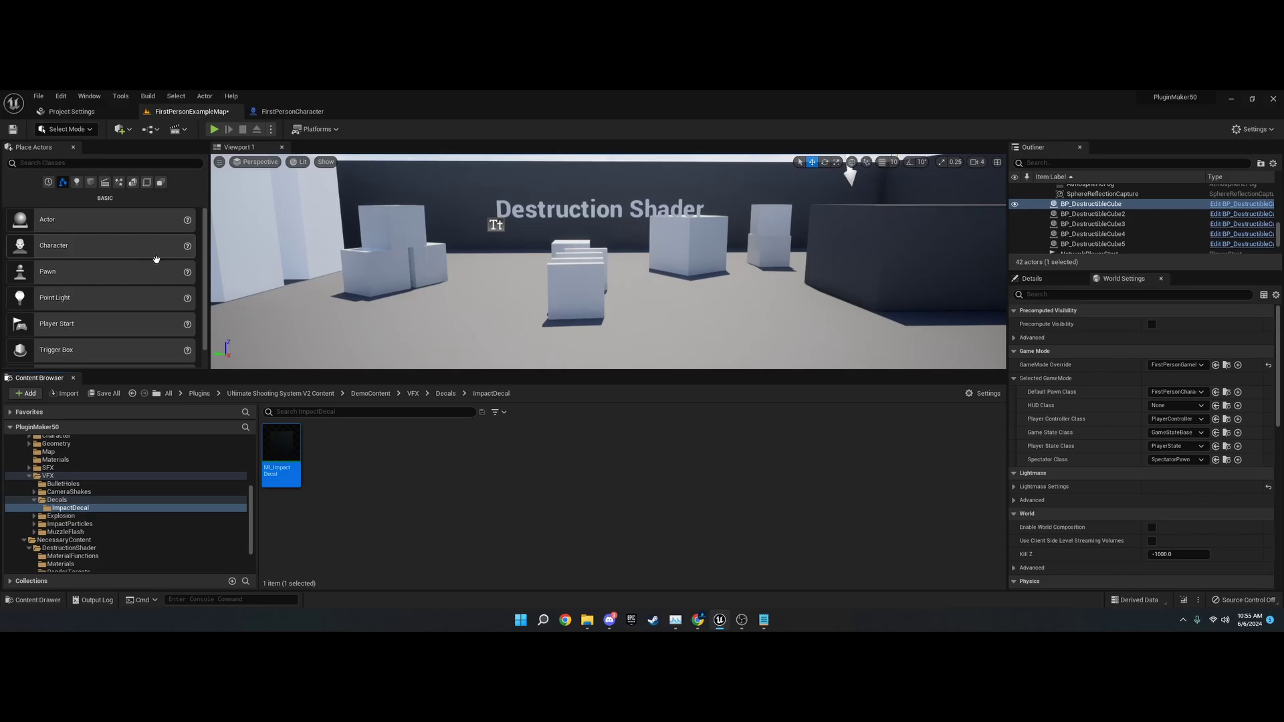
left_click(90, 476)
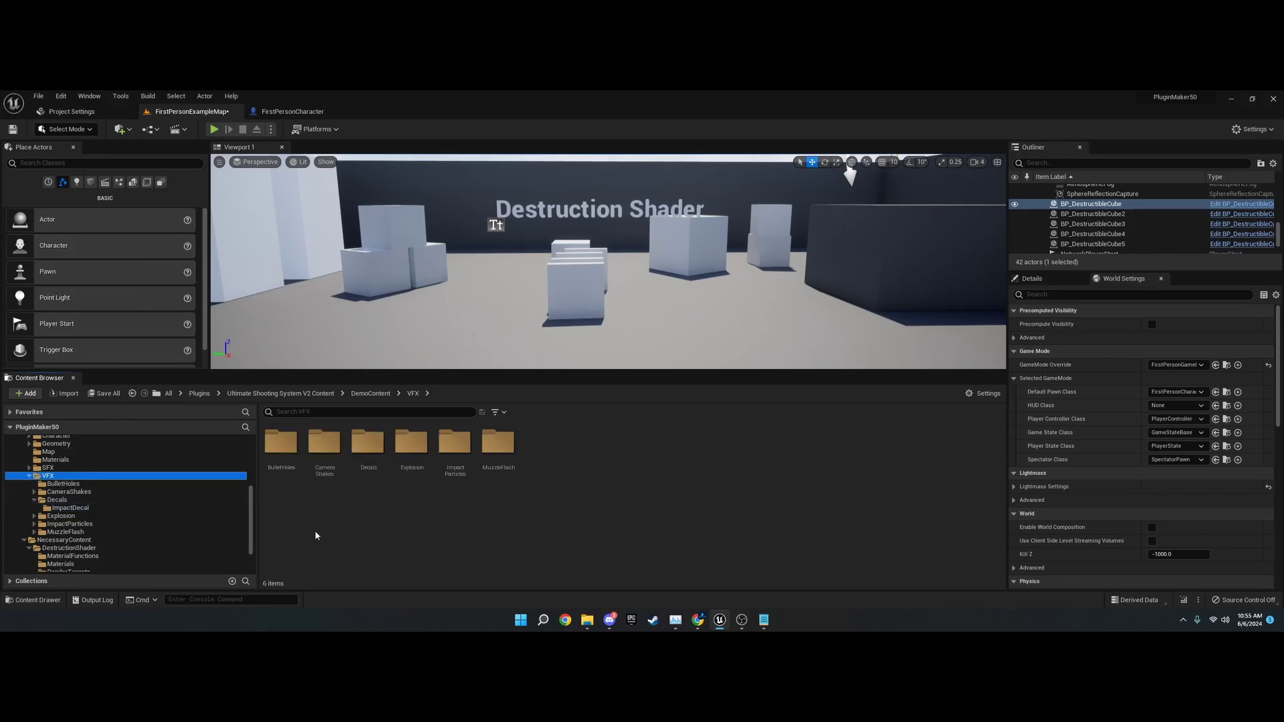
left_click(29, 476)
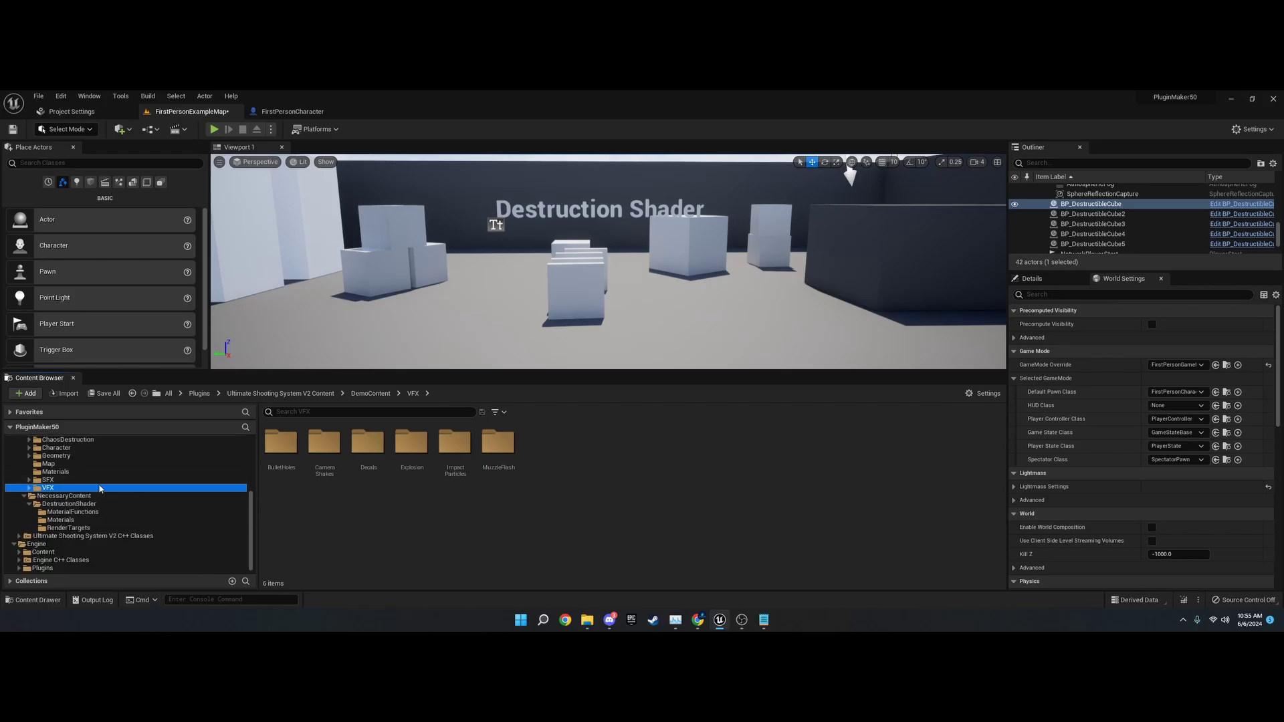
Step: Look at the FirstPersonCharacter blueprint and its Ultimate_Shooting component details, and return to the FirstPersonExampleMap level
left_click(293, 111)
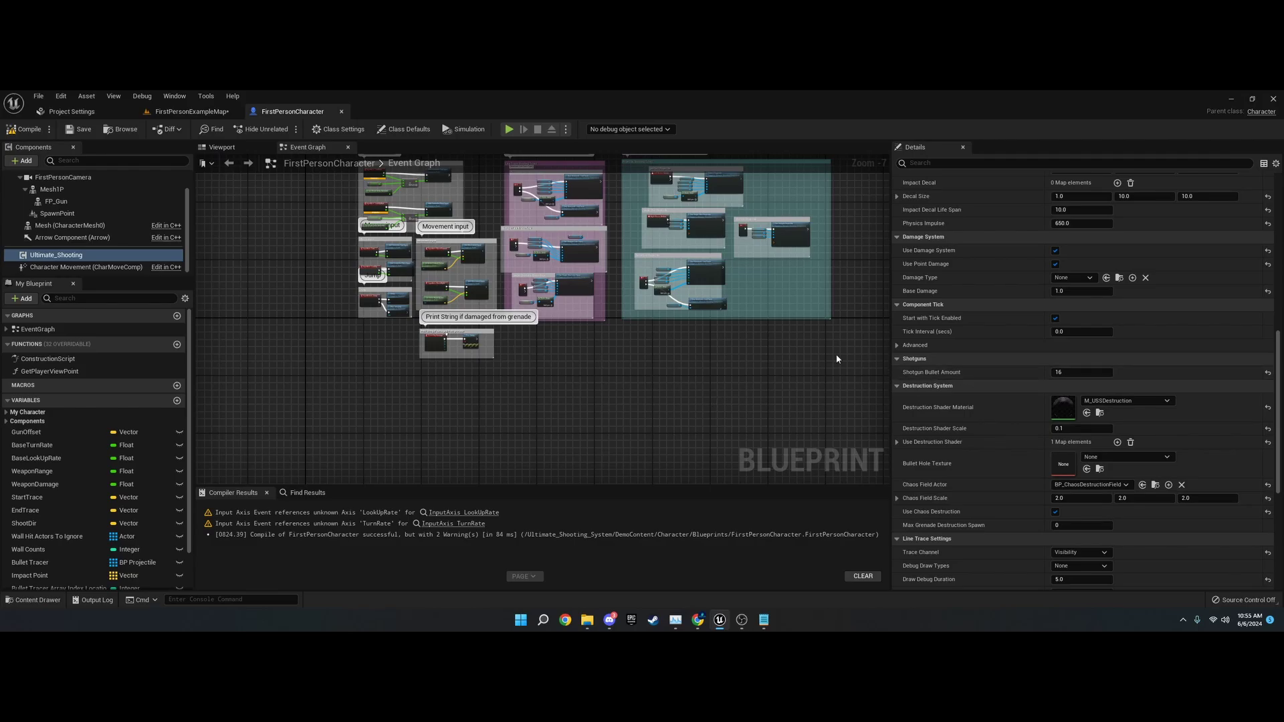
right_click_drag(790, 285, 688, 399)
left_click(192, 111)
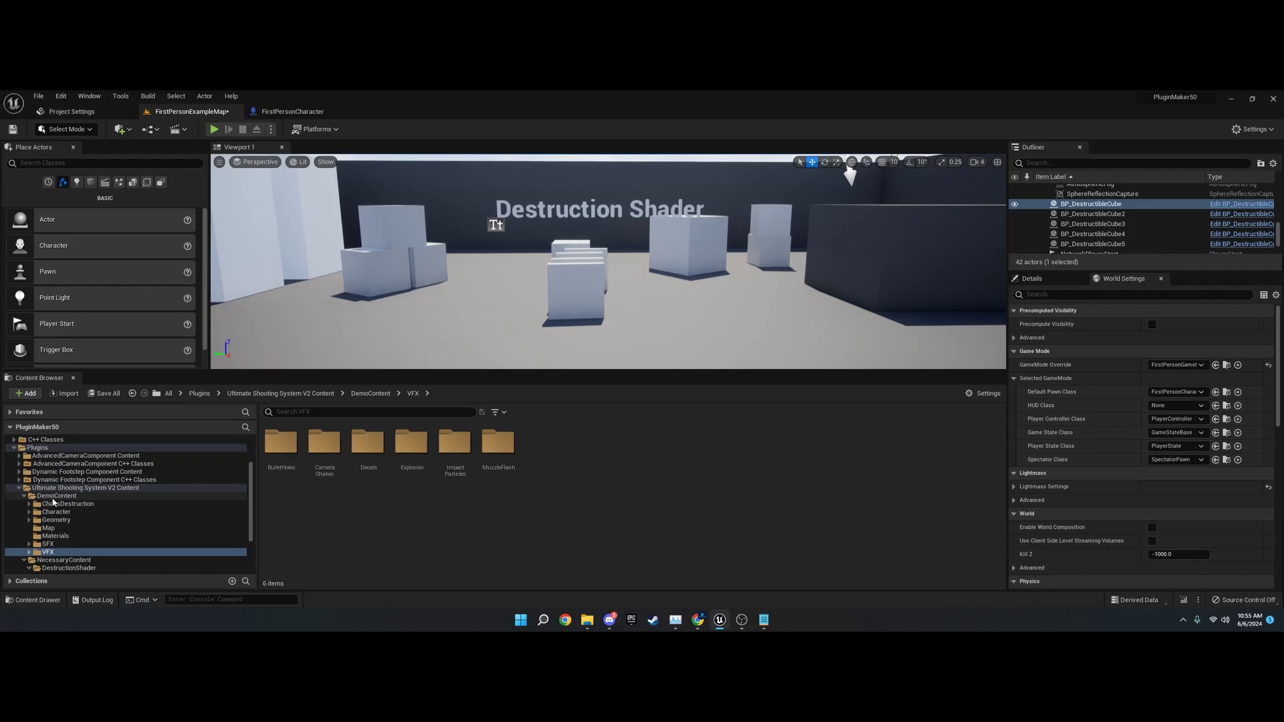
Step: Open the FirstPersonCharacter blueprint from DemoContent's Character Blueprints folder and view the Line Trace Shooting Types in its event graph
left_click(57, 511)
double_click(281, 443)
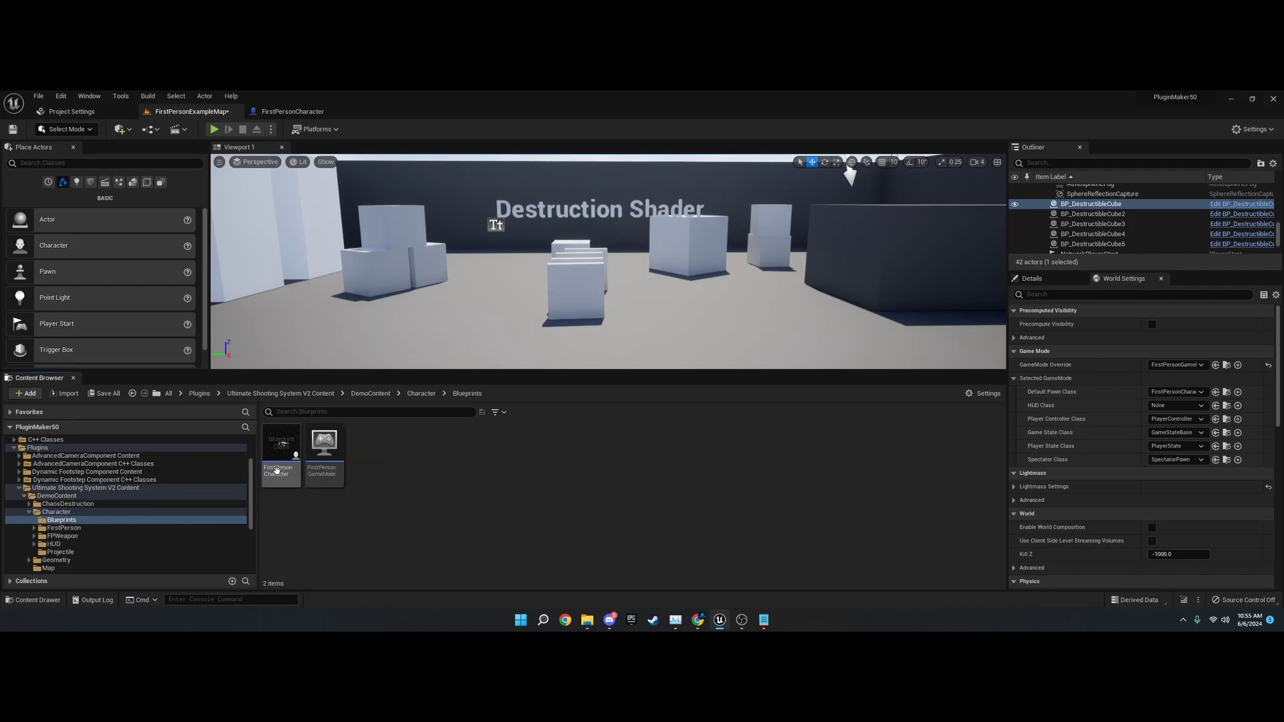
double_click(281, 445)
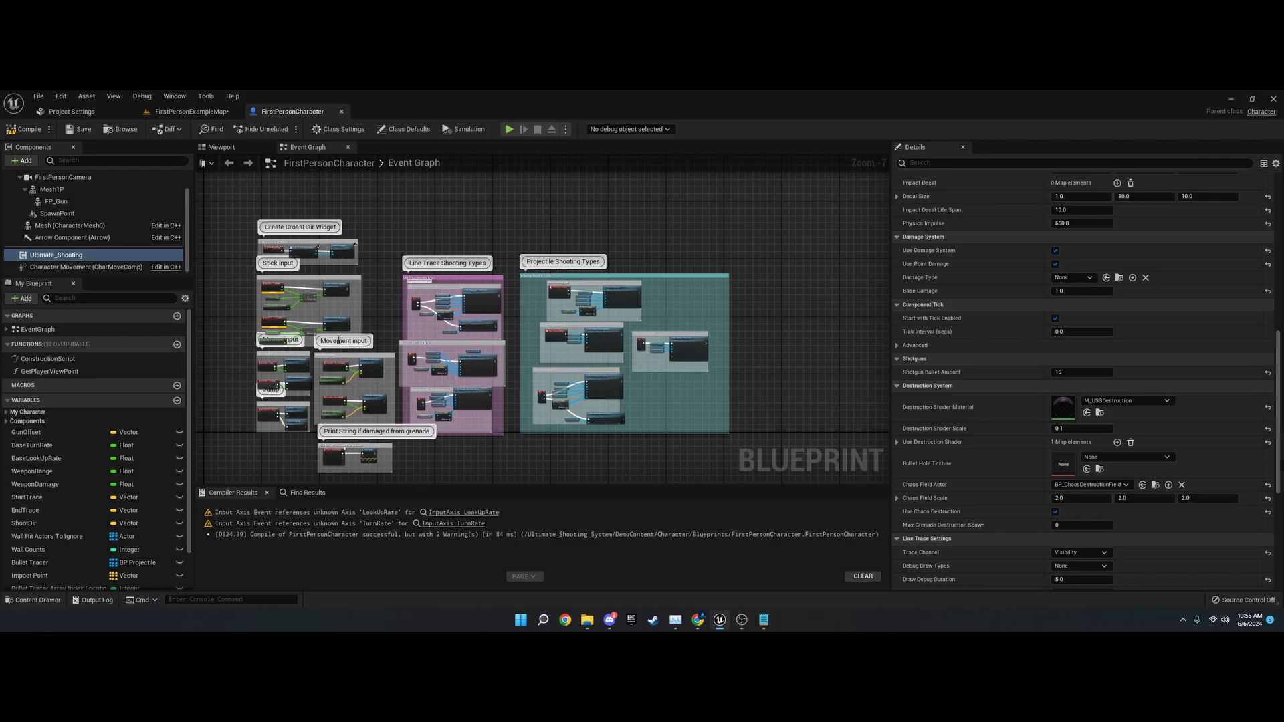
scroll(442, 342, "up", 5)
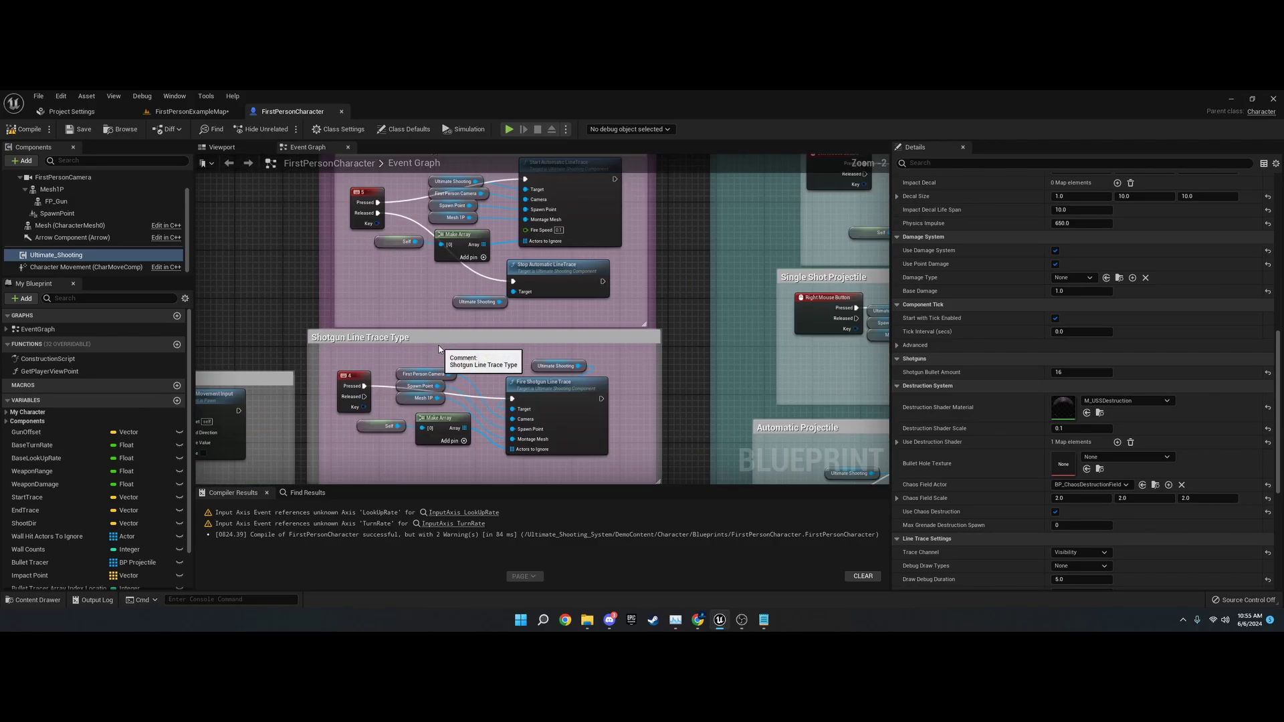
right_click_drag(443, 334, 430, 434)
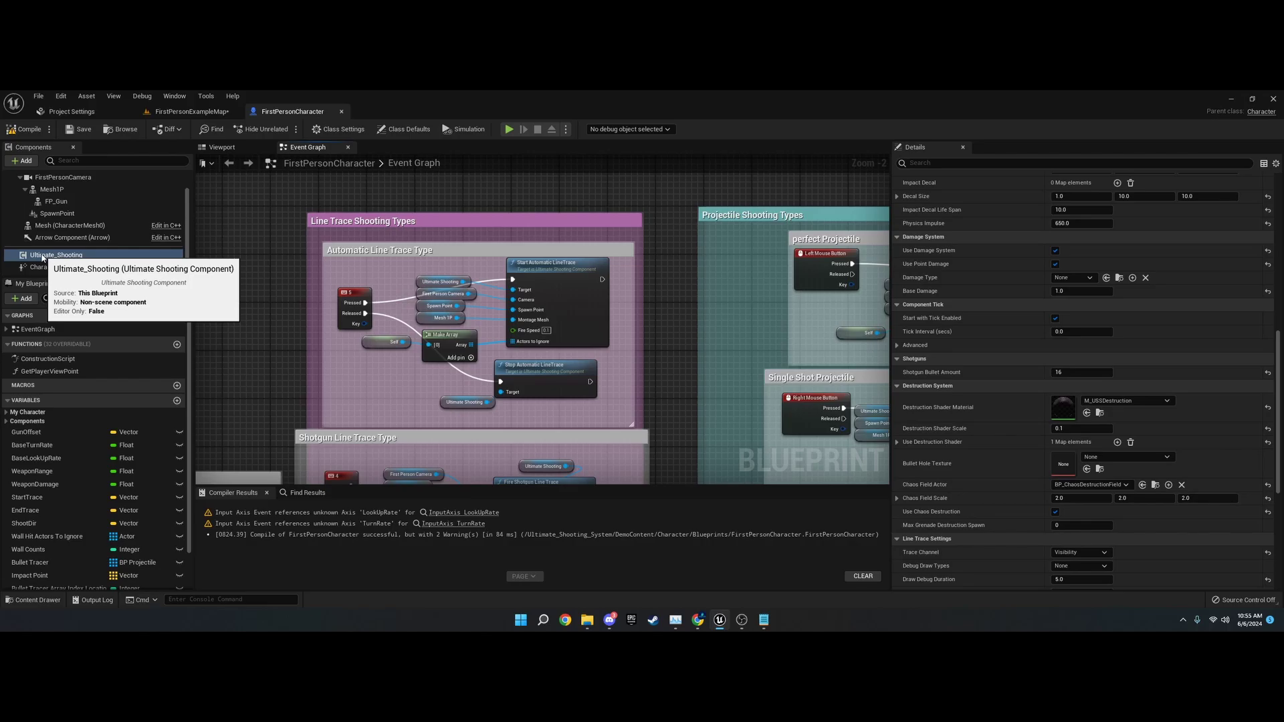
Step: Search the addable components for "ultimate shooting" and dismiss the list without adding one
left_click(30, 162)
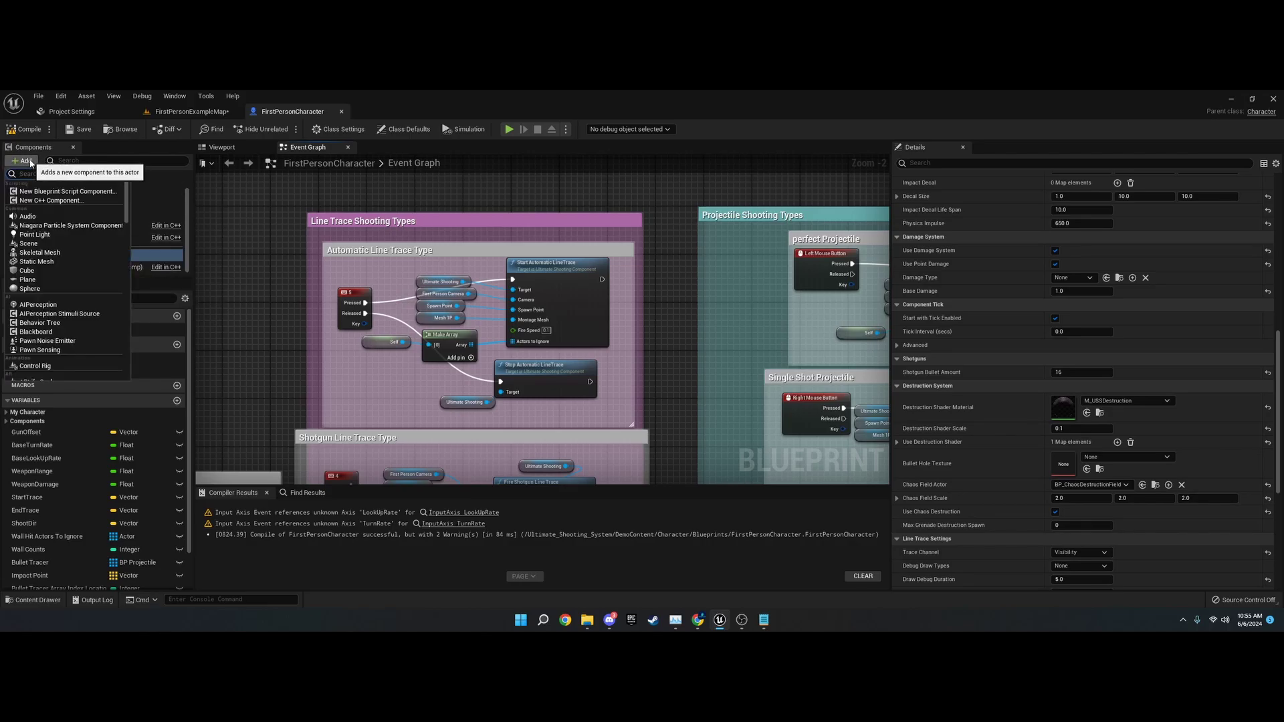
type("ultimate shooting")
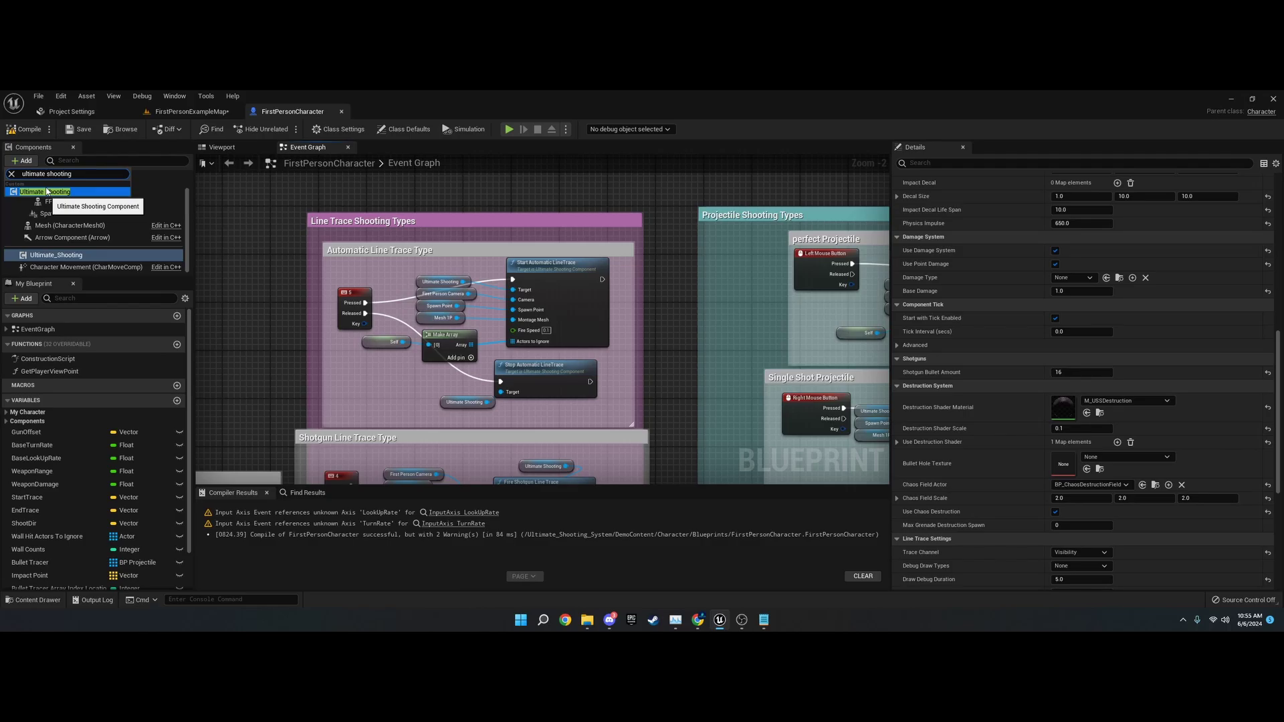
left_click(210, 211)
Step: Select the Ultimate_Shooting component and review its details from the projectile and grenade settings down to the line trace settings
left_click(104, 255)
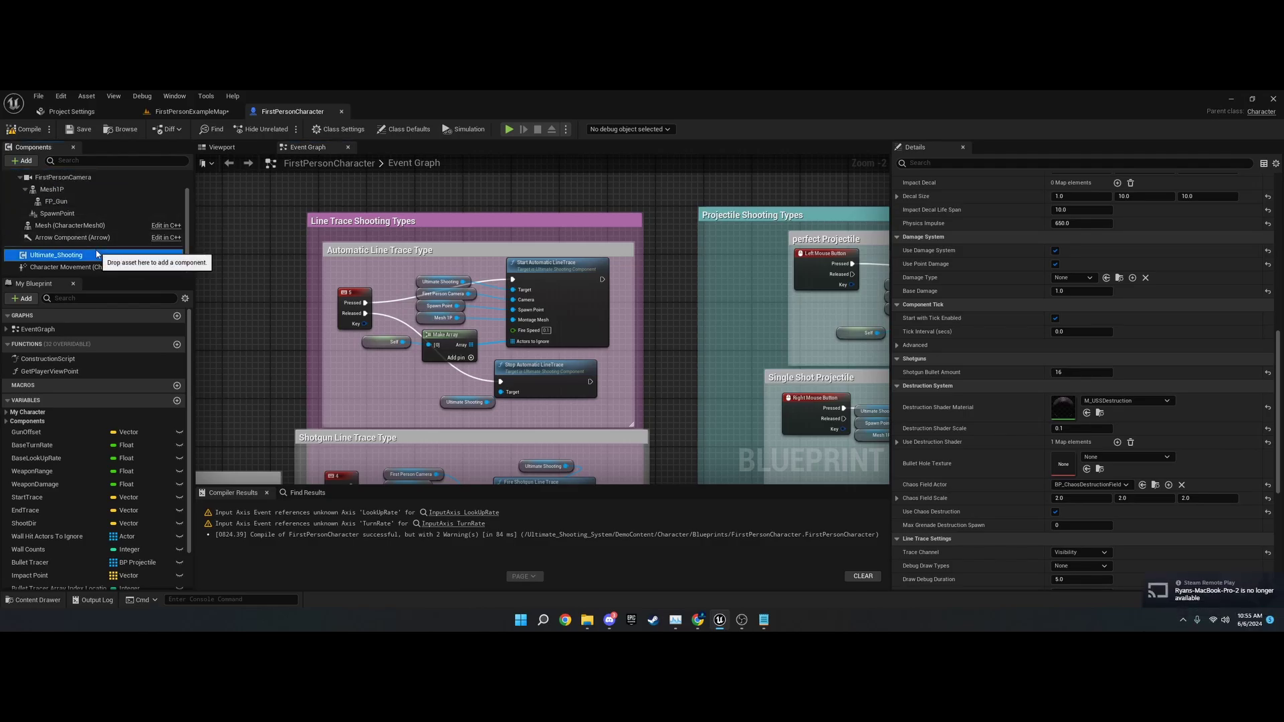
scroll(973, 270, "up", 8)
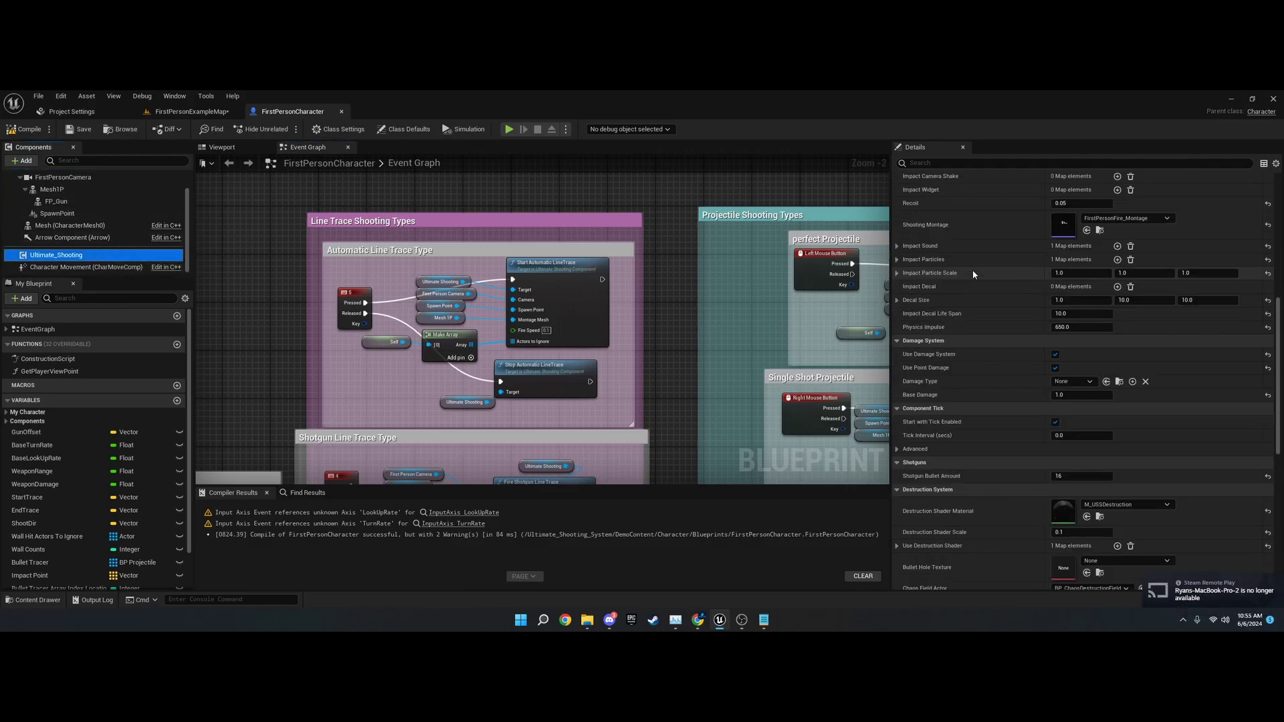
scroll(972, 271, "up", 3)
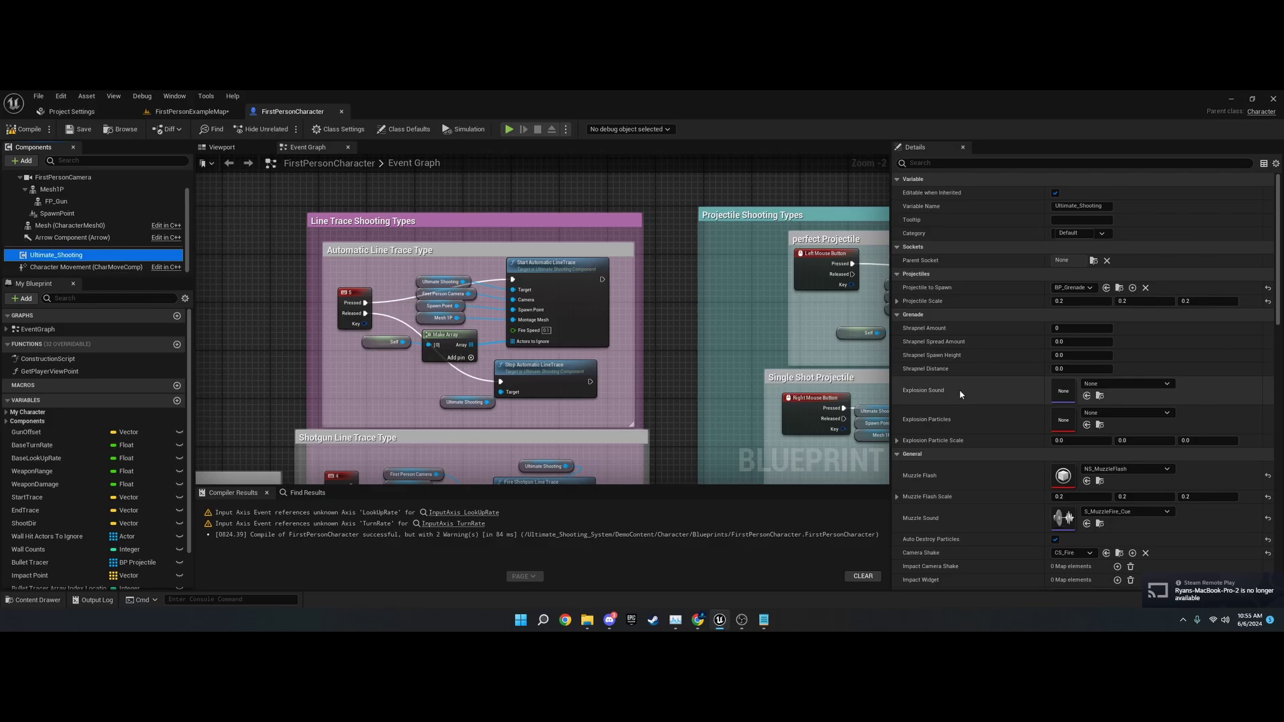
scroll(972, 420, "down", 15)
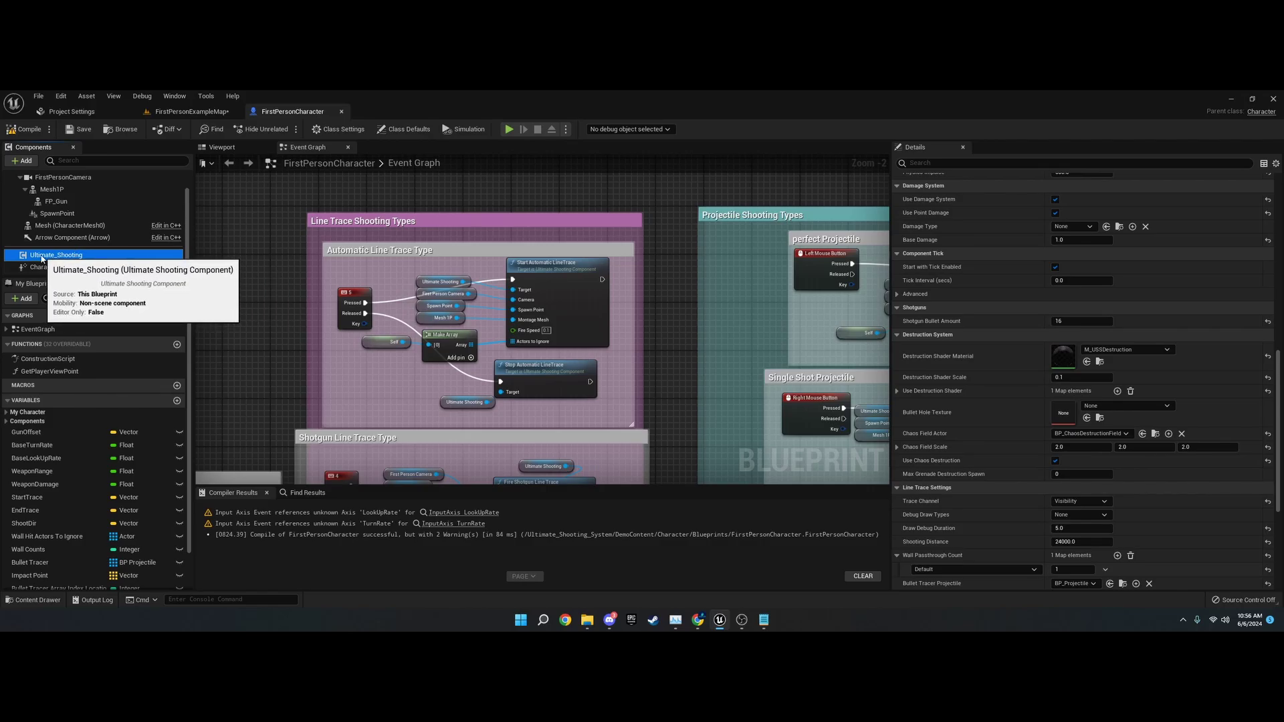
Step: Place an Ultimate_Shooting reference above the Line Trace Shooting Types group and add a Start Automatic LineTrace function from it
left_click_drag(52, 259, 551, 190)
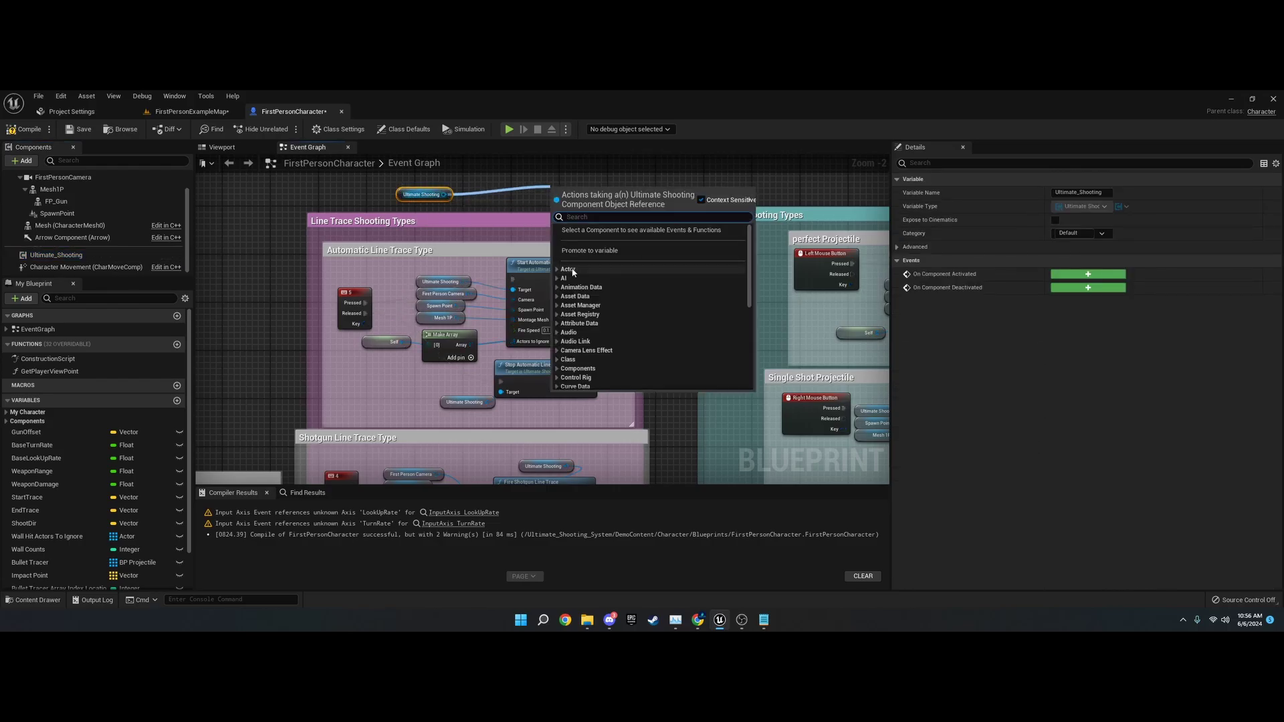
scroll(600, 321, "down", 5)
scroll(600, 321, "down", 3)
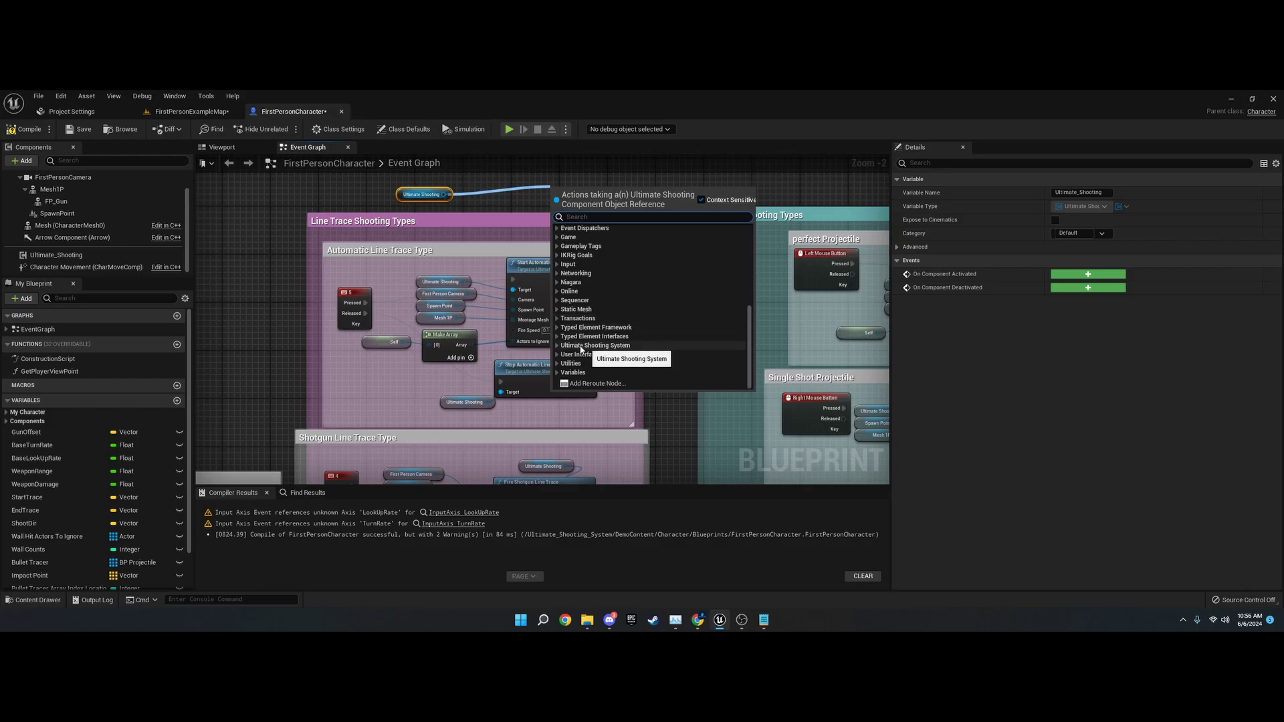
left_click(561, 347)
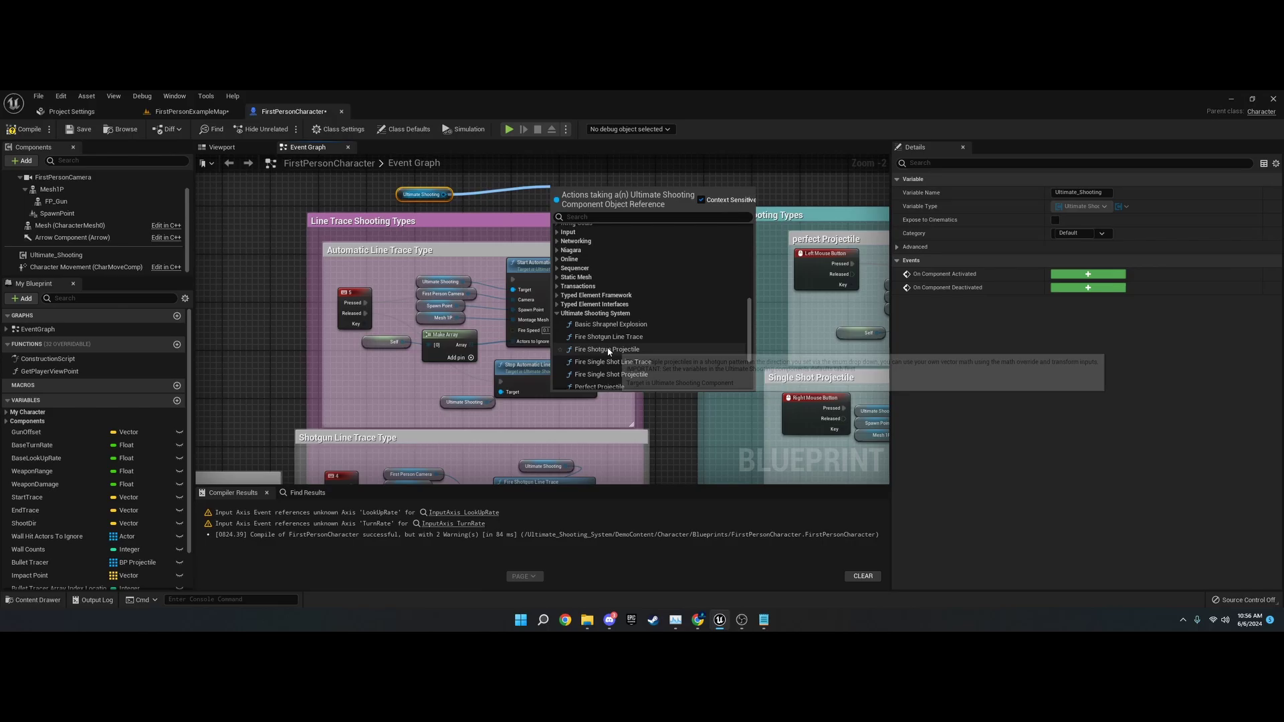
scroll(609, 344, "down", 1)
scroll(610, 344, "down", 2)
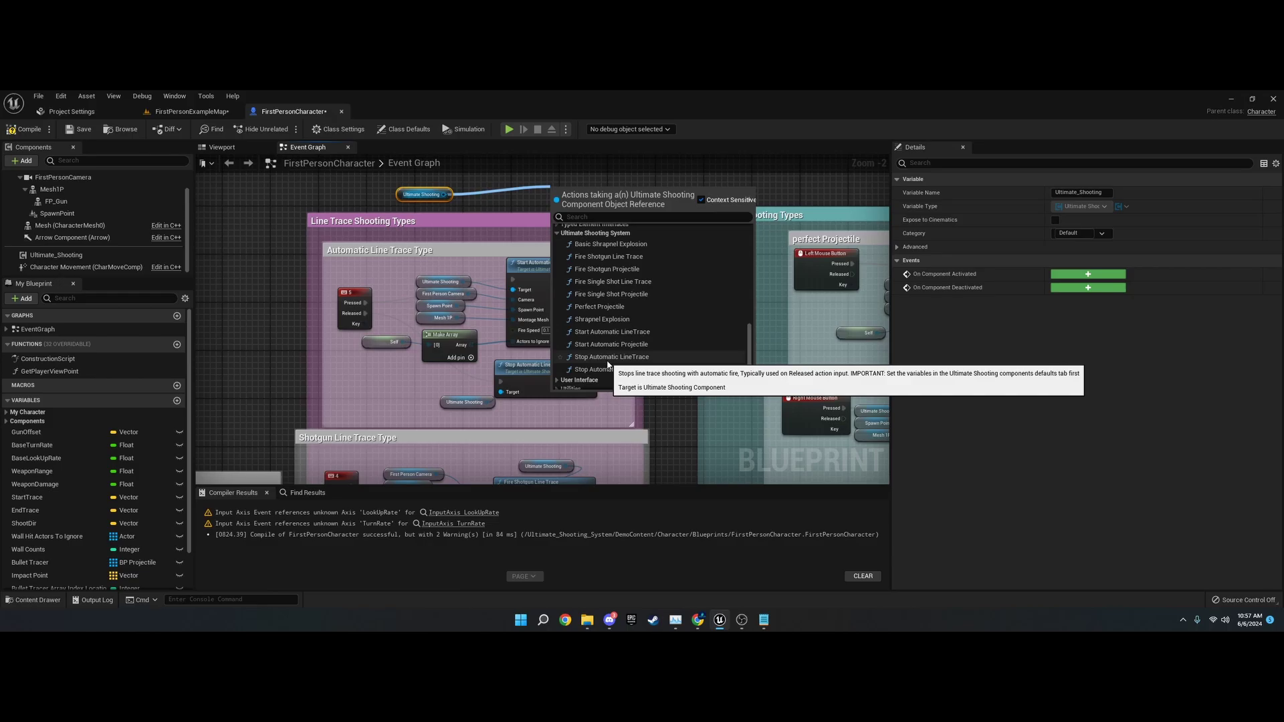
left_click(606, 332)
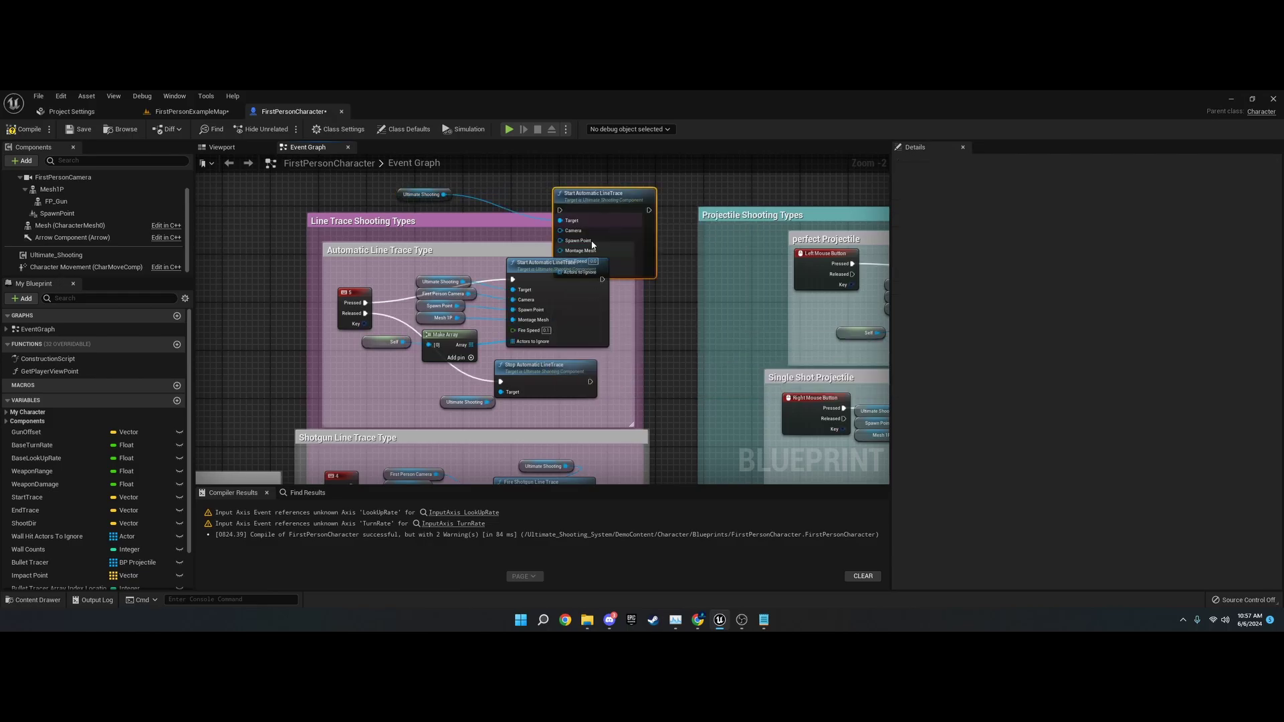
left_click_drag(606, 191, 606, 167)
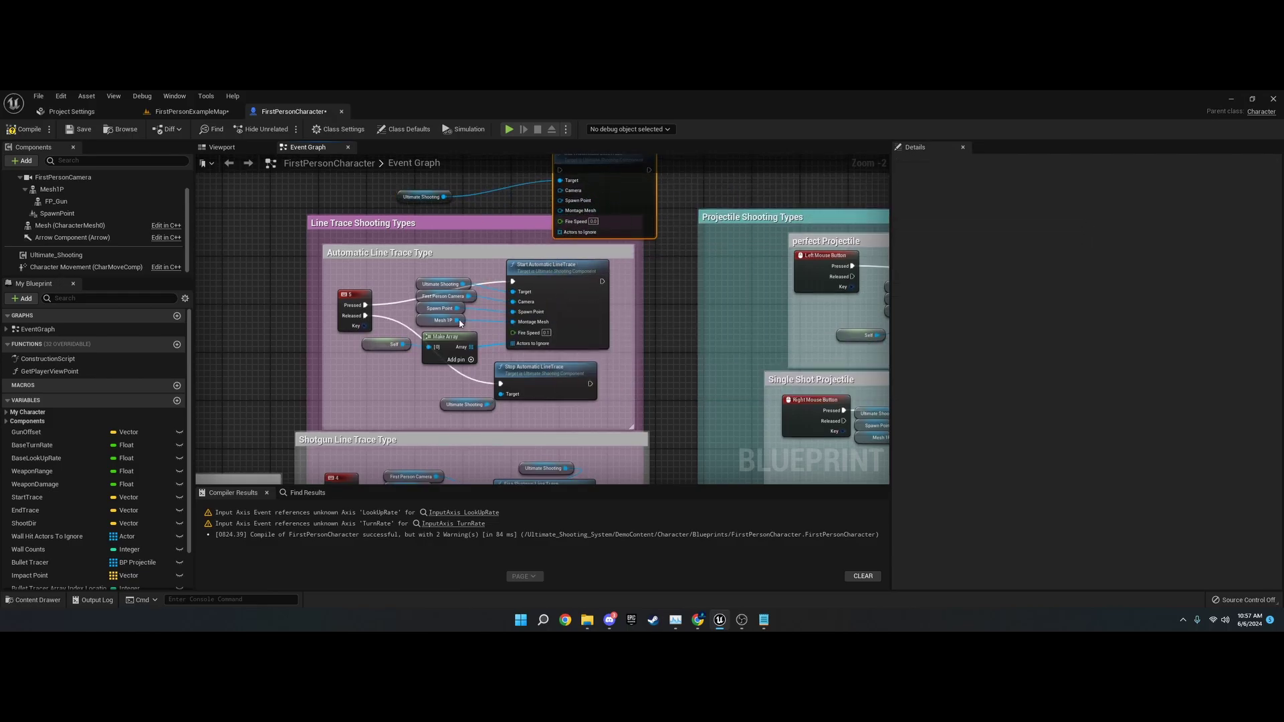
Step: Delete the extra Start Automatic LineTrace node and its Ultimate_Shooting reference, and compile the blueprint
key("Delete")
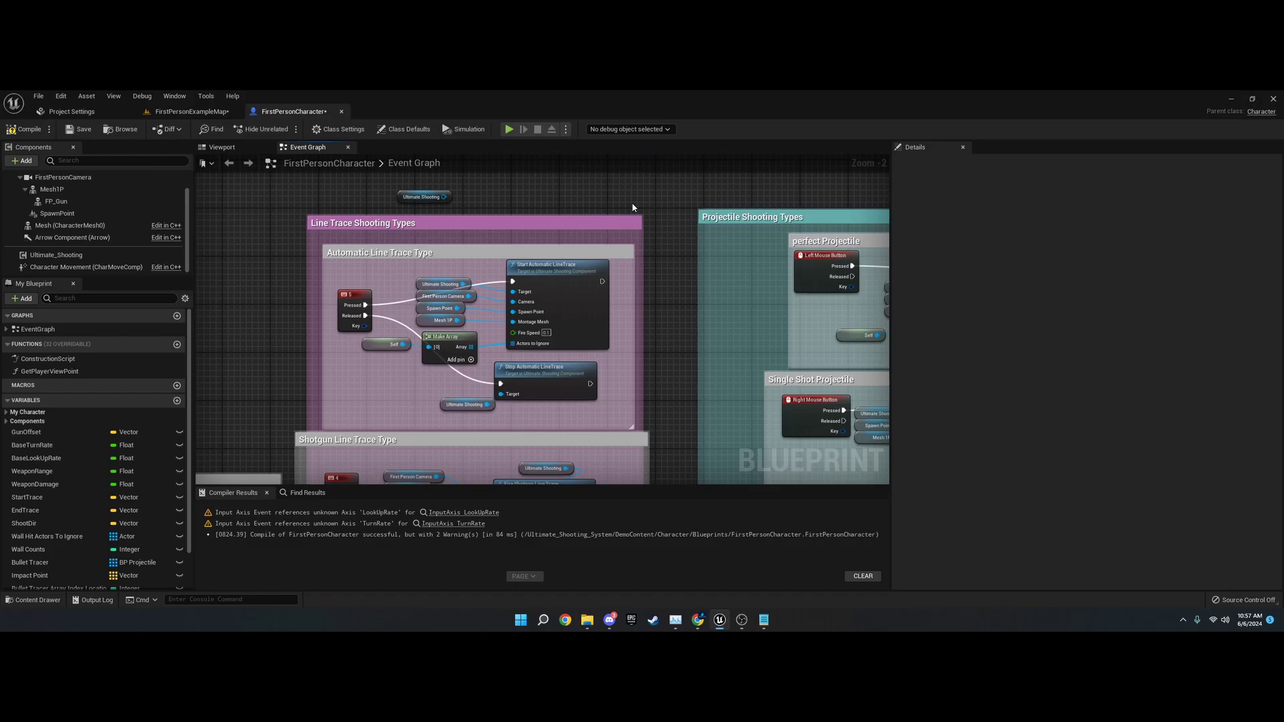
left_click_drag(460, 206, 460, 207)
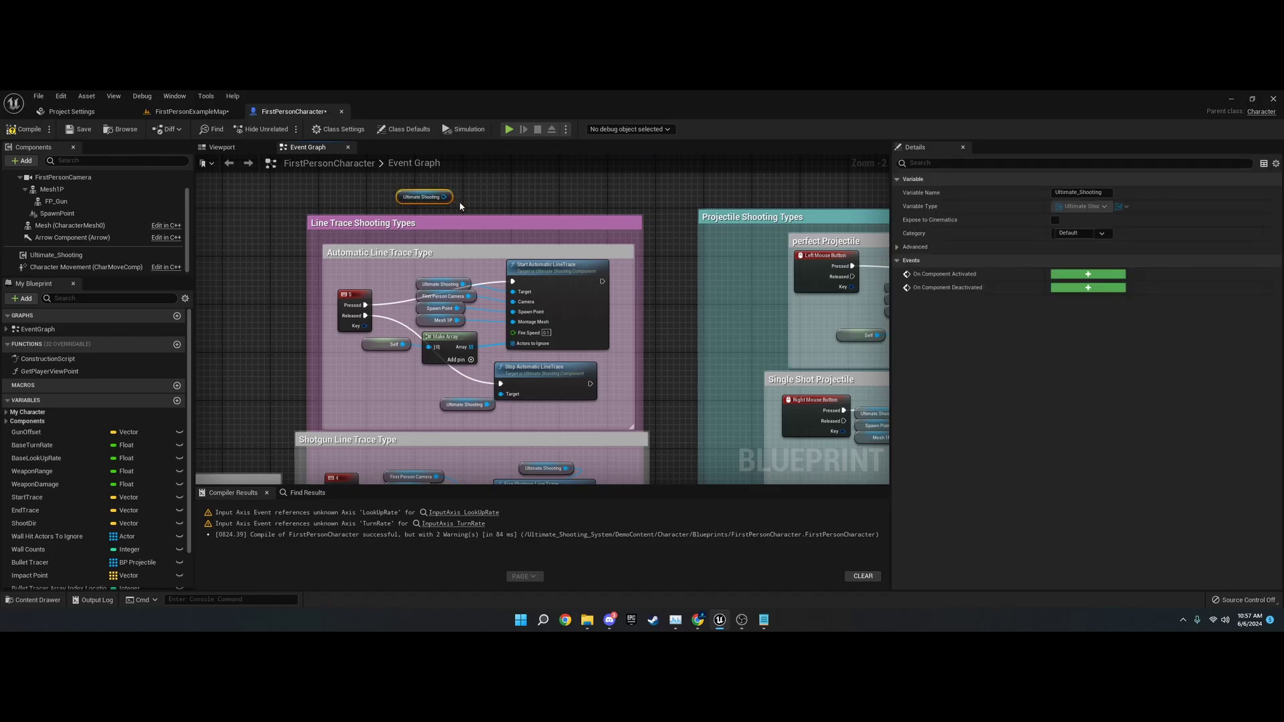
key("Delete")
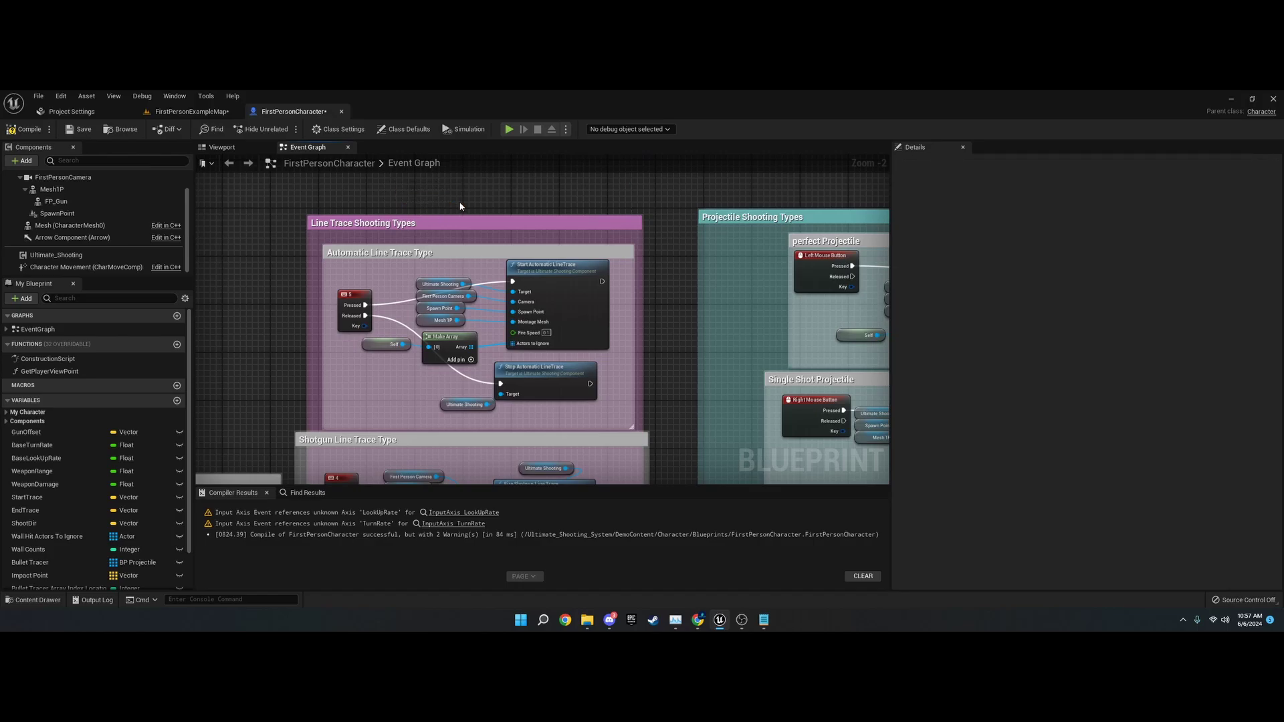
left_click(25, 133)
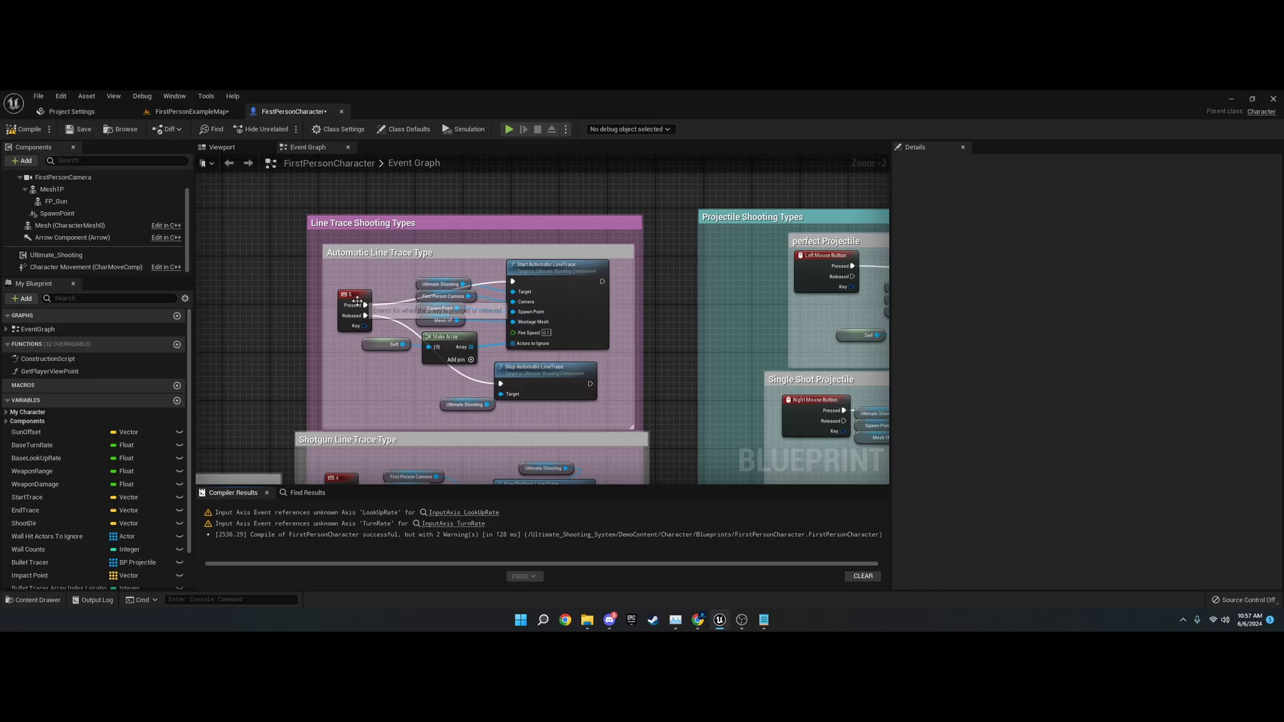
Step: Inspect the Start Automatic LineTrace node's First Person Camera input, view the camera on the character model, and return to the event graph
left_click(571, 286)
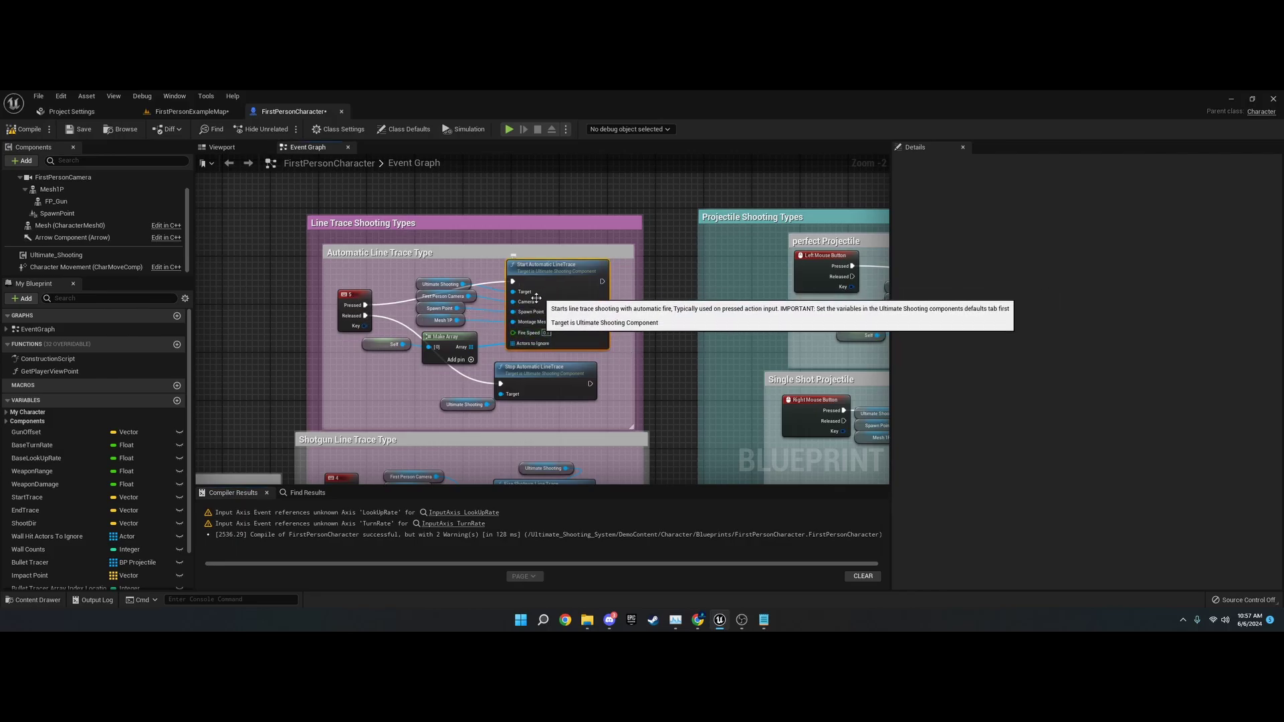
left_click(420, 297)
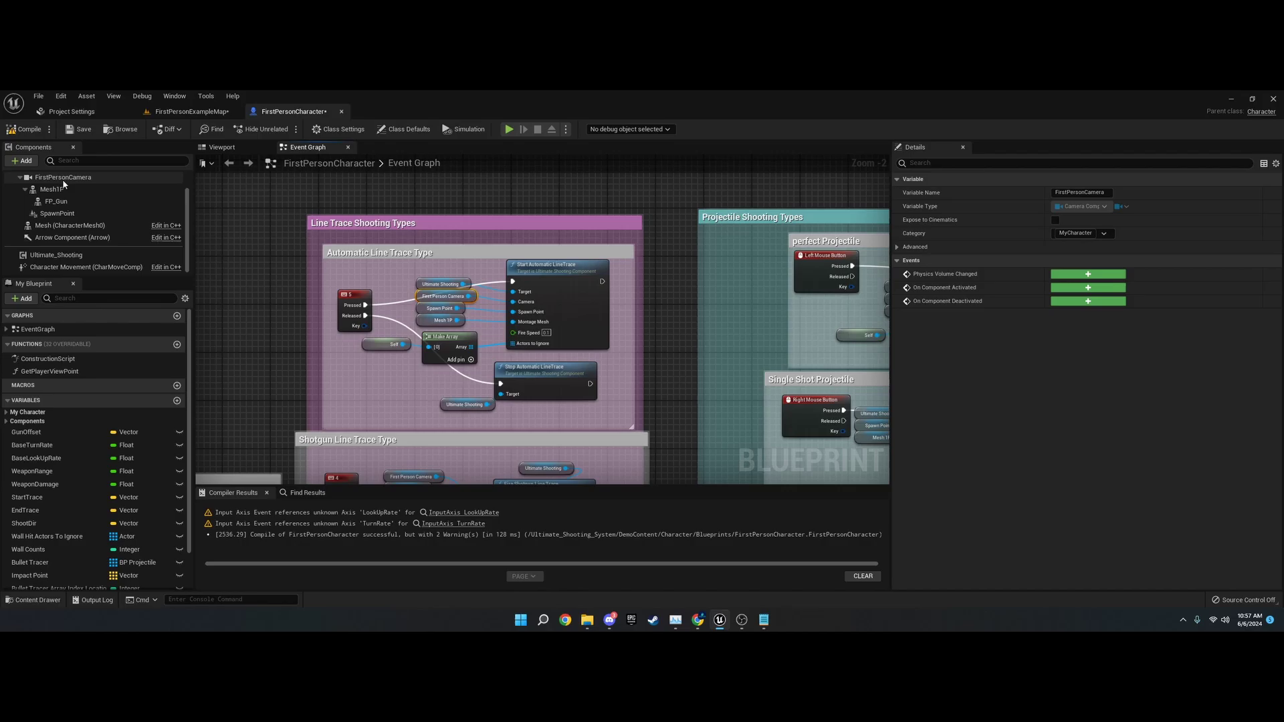
left_click(223, 147)
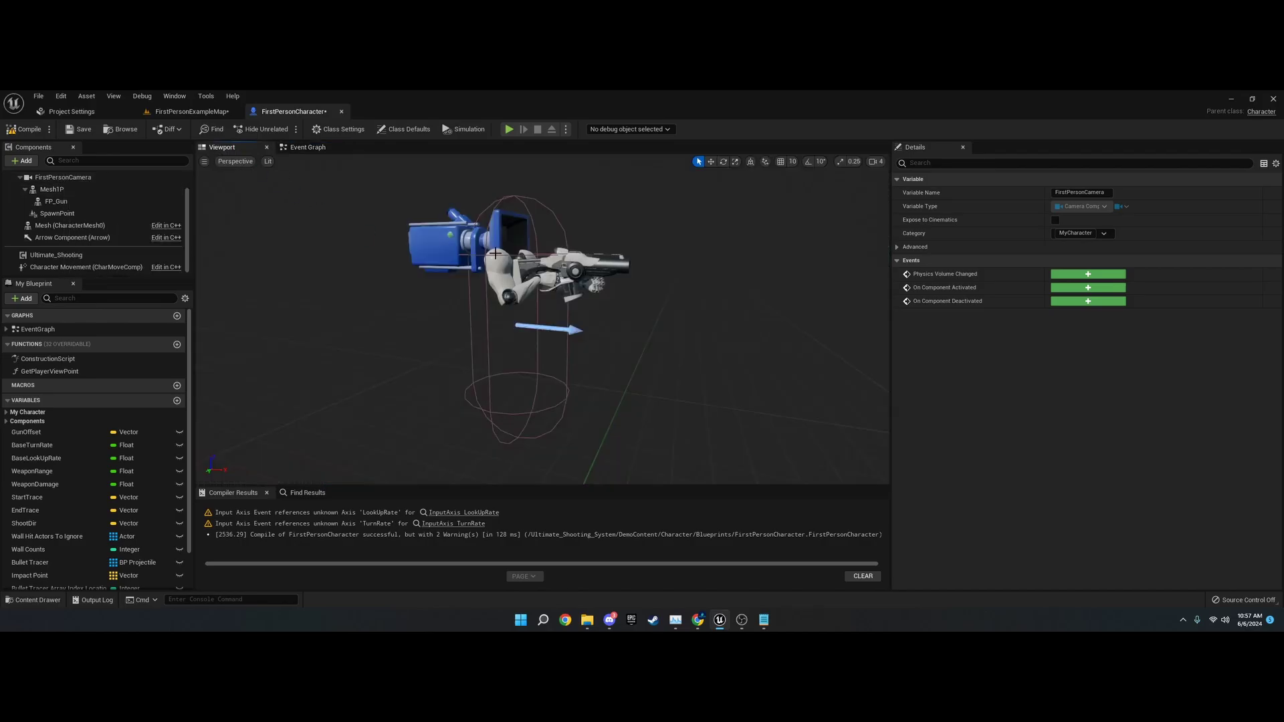
right_click_drag(541, 318, 516, 252)
right_click_drag(548, 344, 435, 361)
right_click_drag(542, 321, 487, 304)
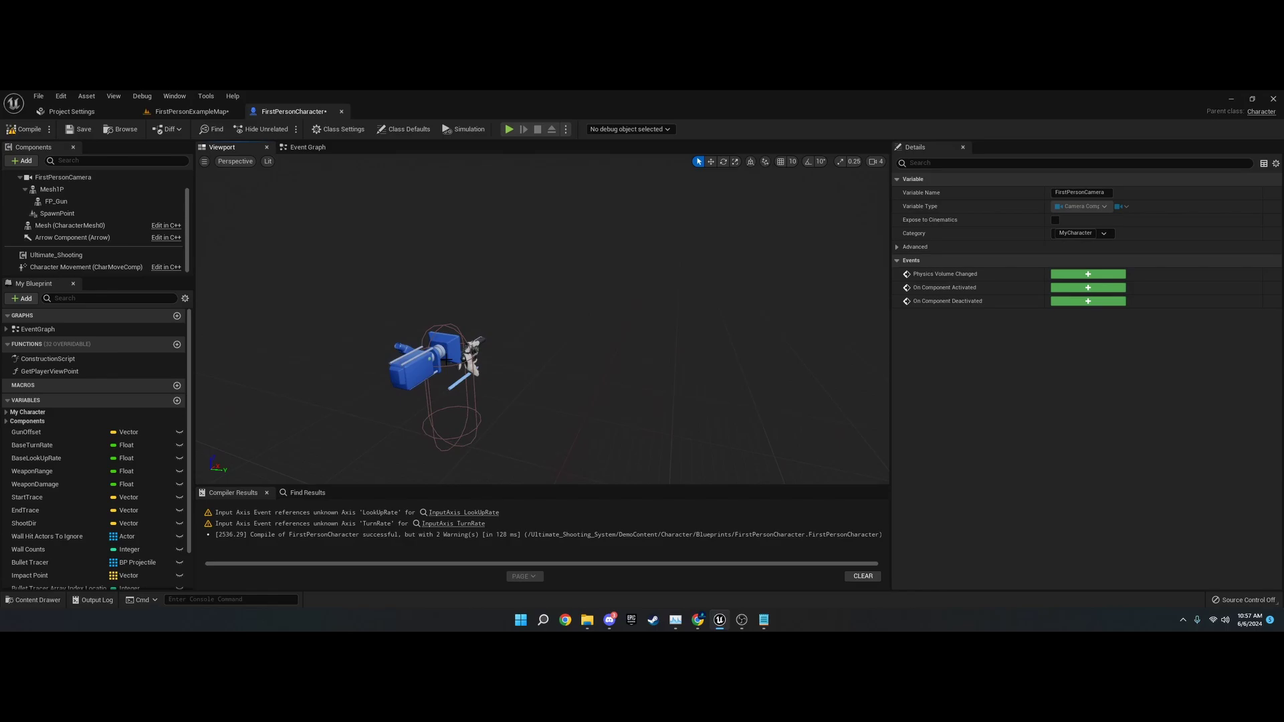
right_click_drag(528, 394, 488, 370)
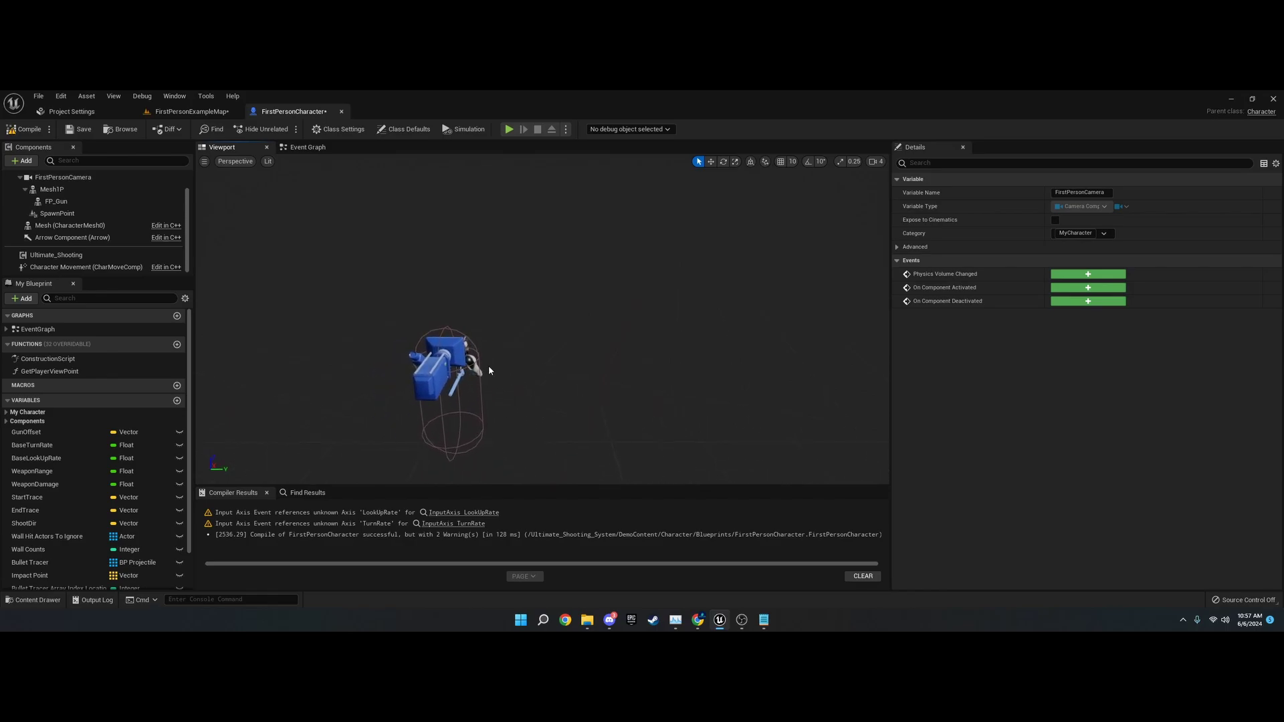
left_click(302, 149)
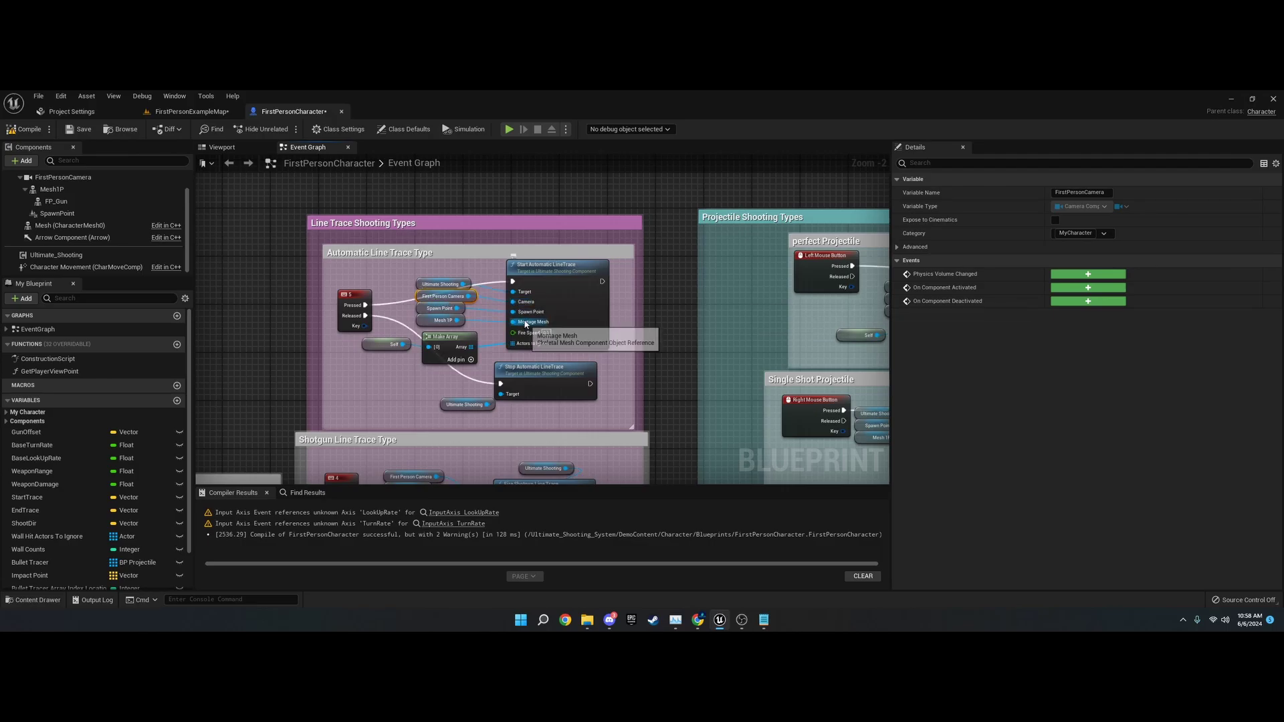
Step: Select the SpawnPoint component on the character model, look up "scene" among the addable components, and dismiss the list
left_click(223, 148)
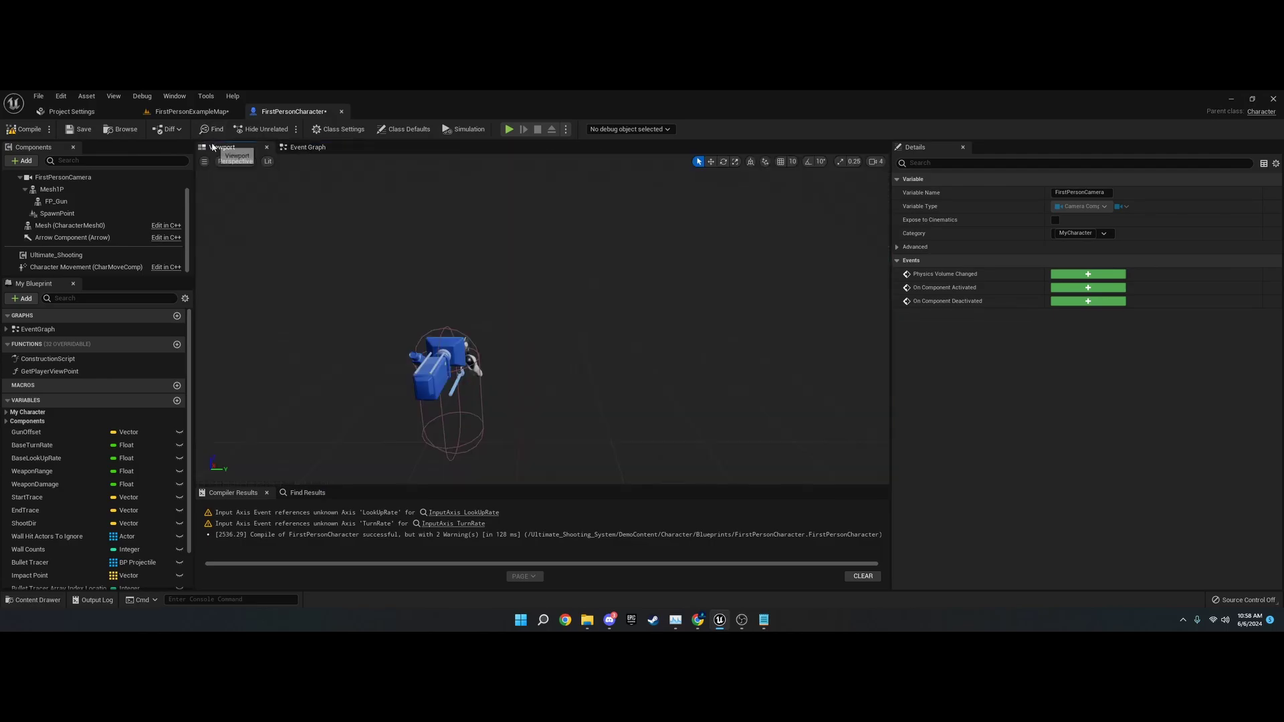
left_click(69, 215)
left_click(24, 161)
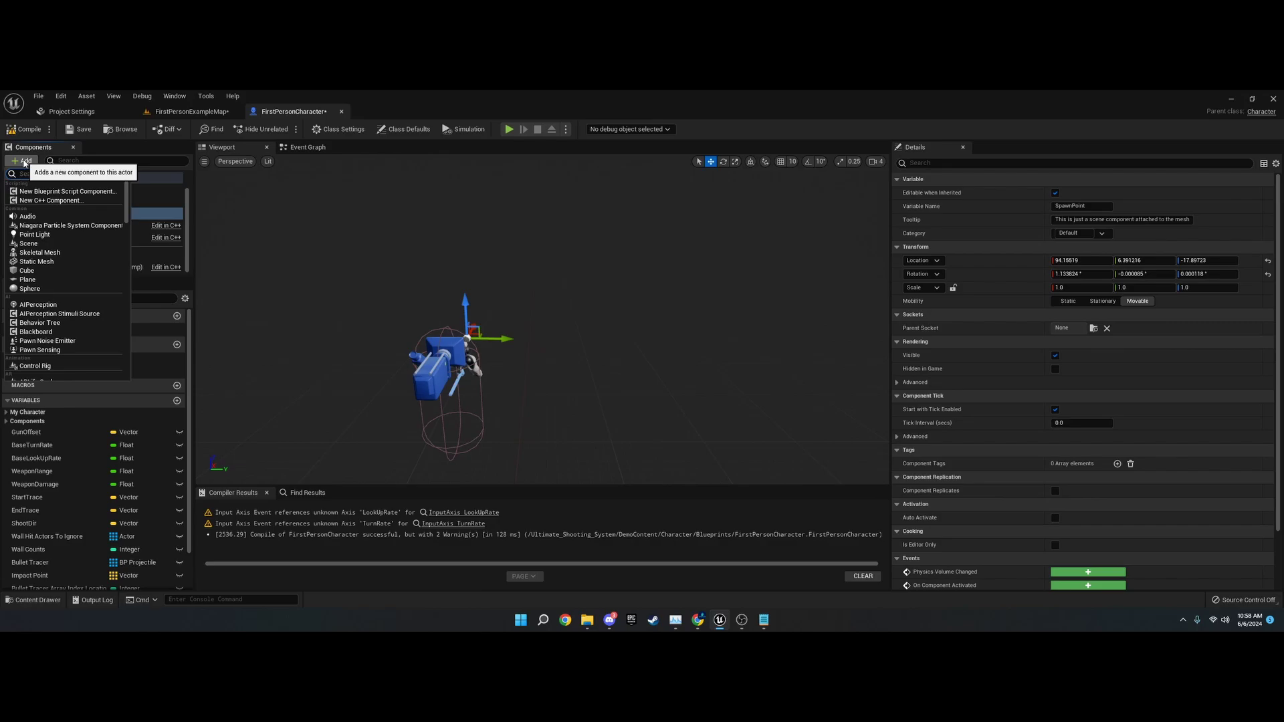
type("scene comp")
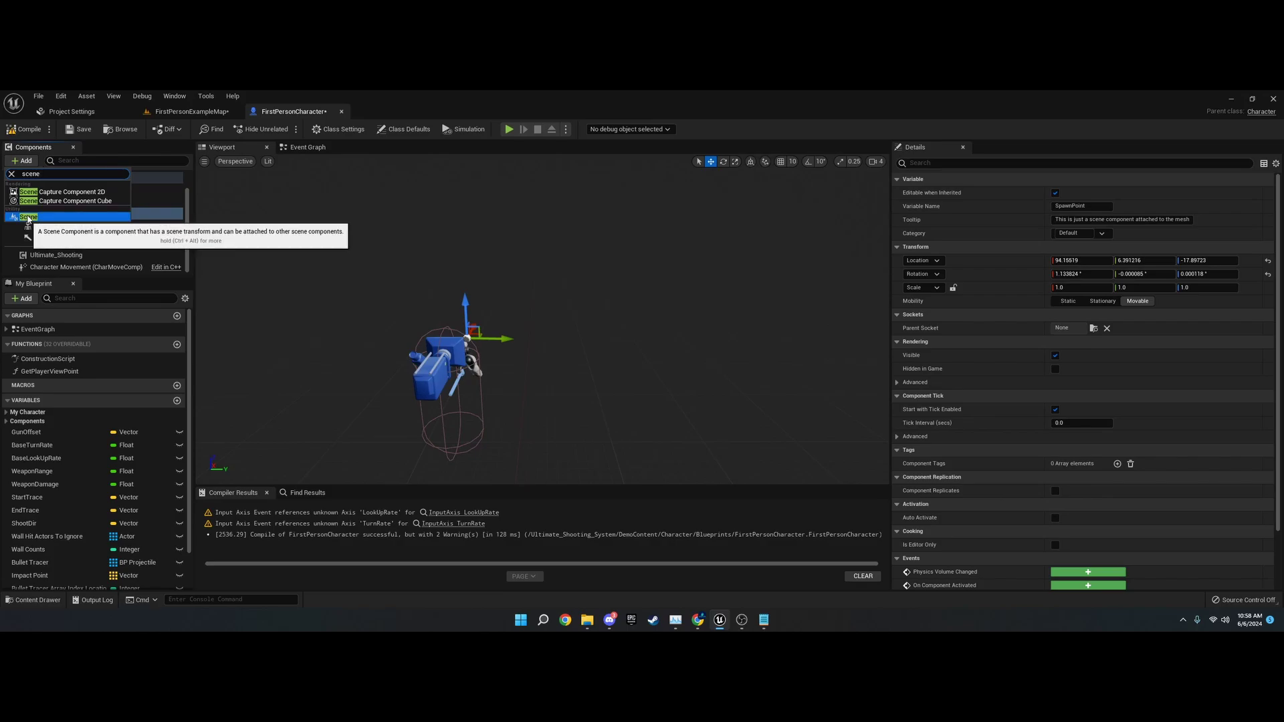
left_click(302, 179)
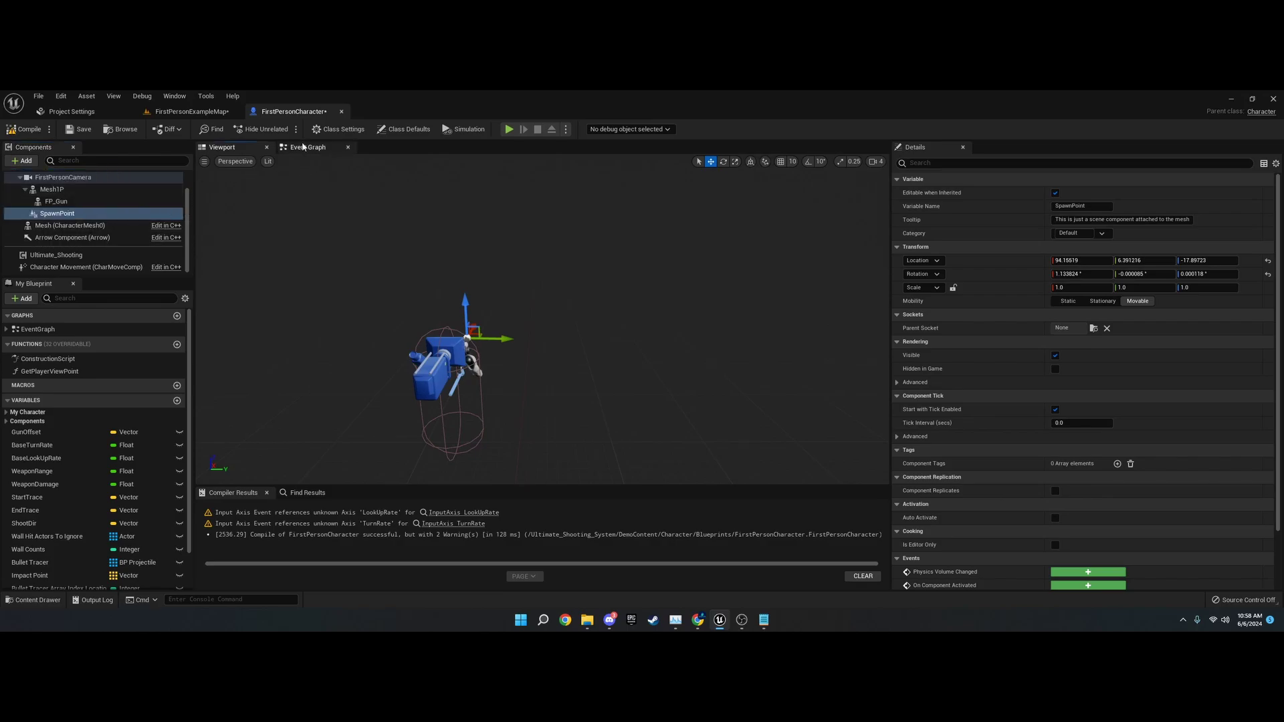
Step: Select the Spawn Point node feeding Start Automatic LineTrace, and examine the SpawnPoint component's placement on the character model
left_click(308, 147)
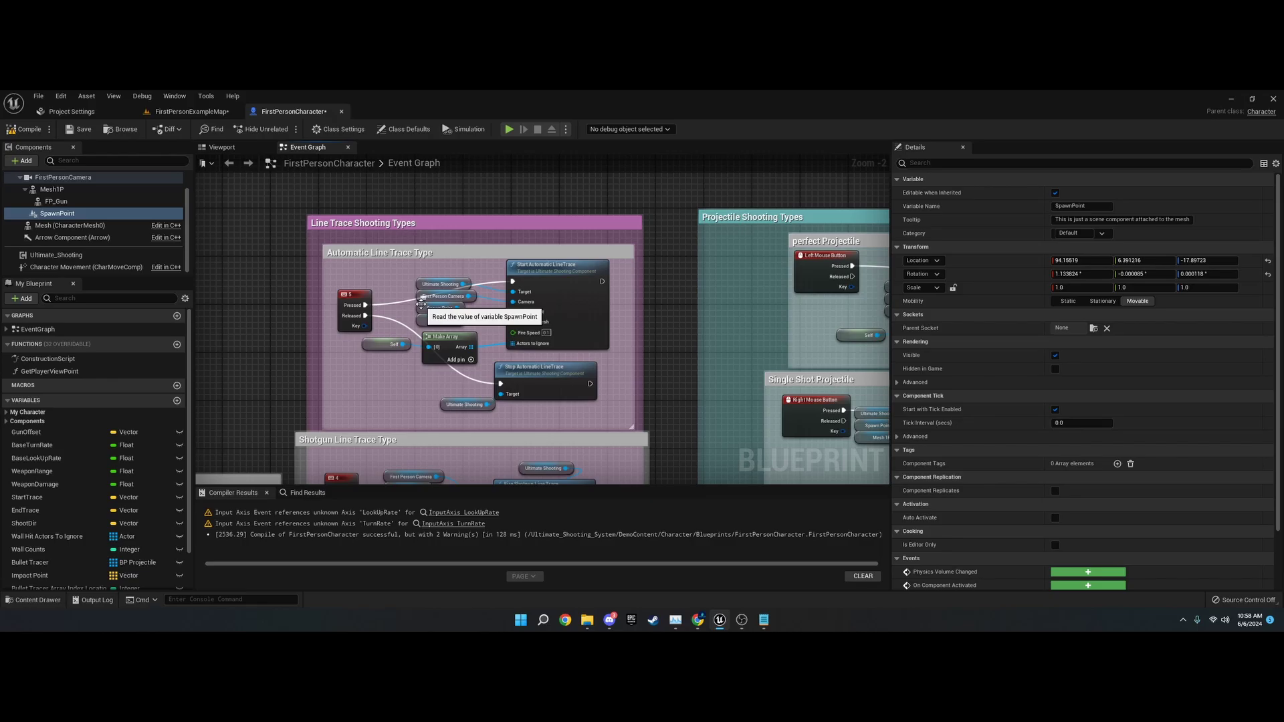
left_click(440, 308)
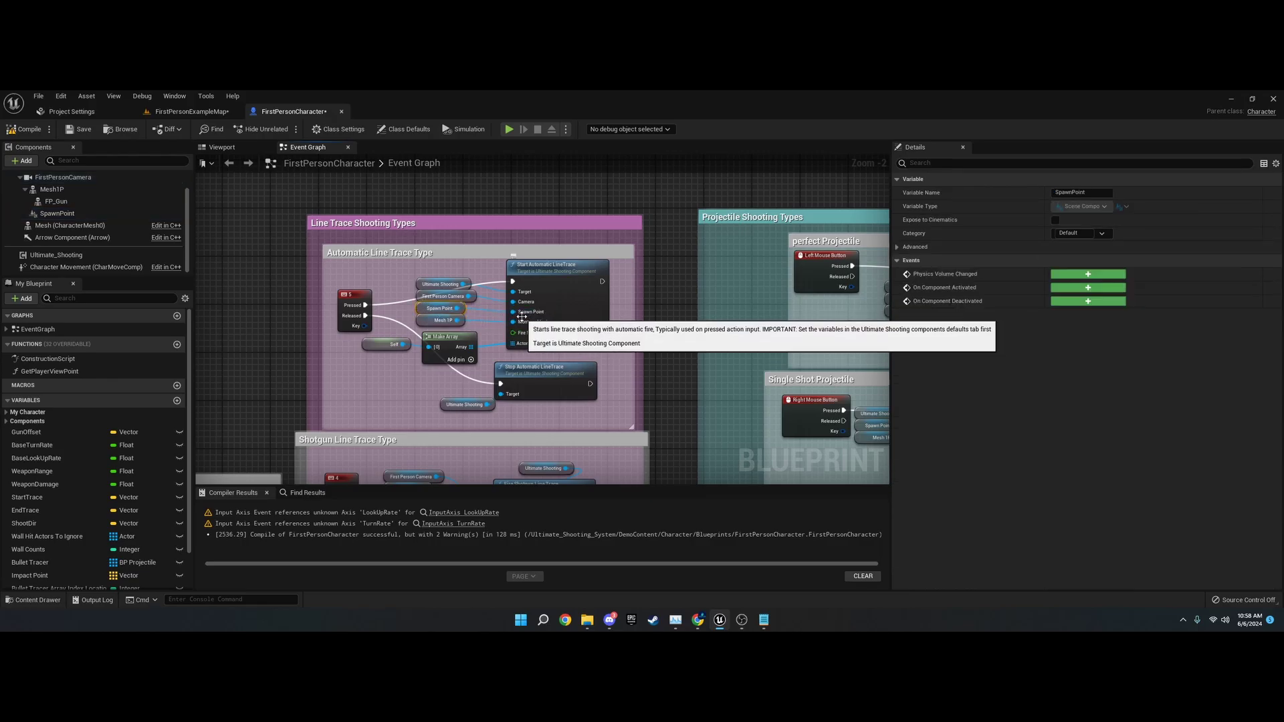
left_click(222, 147)
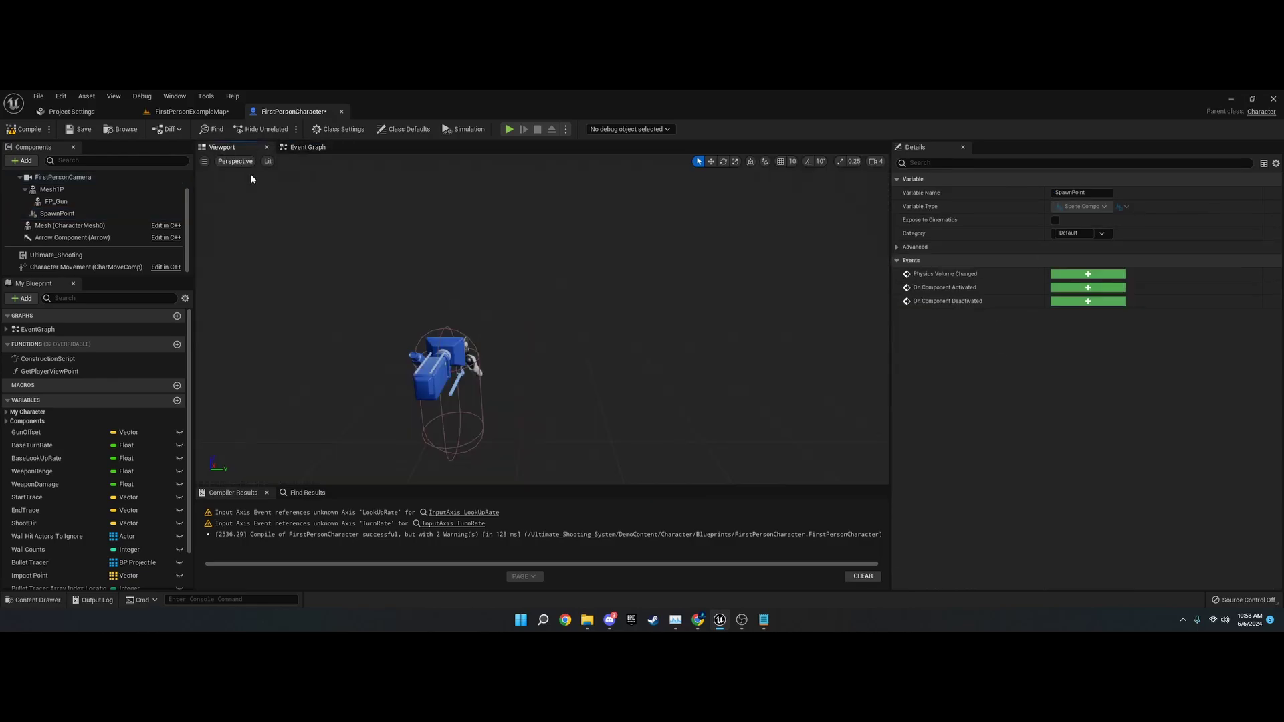
double_click(67, 213)
right_click_drag(539, 370, 563, 323)
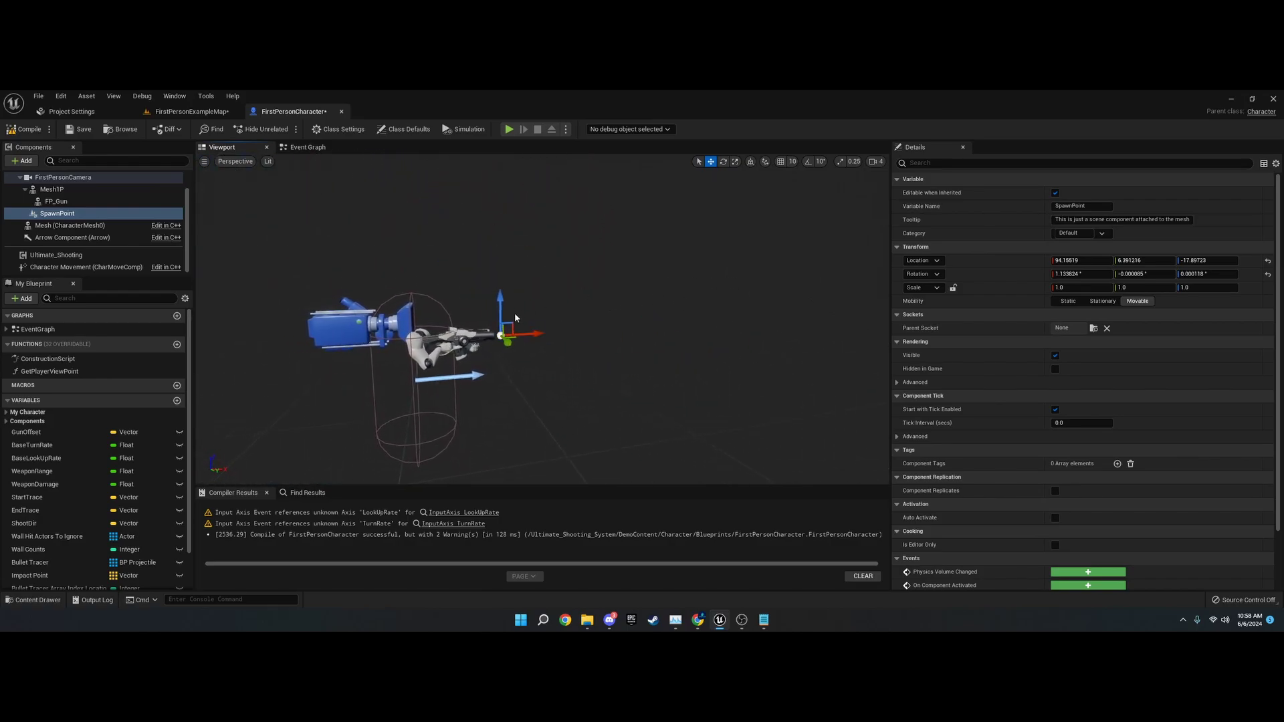
right_click_drag(549, 366, 517, 281)
Step: View the character model from behind and select its FirstPersonCamera component
key("w")
key("s")
key("a")
left_click(445, 293)
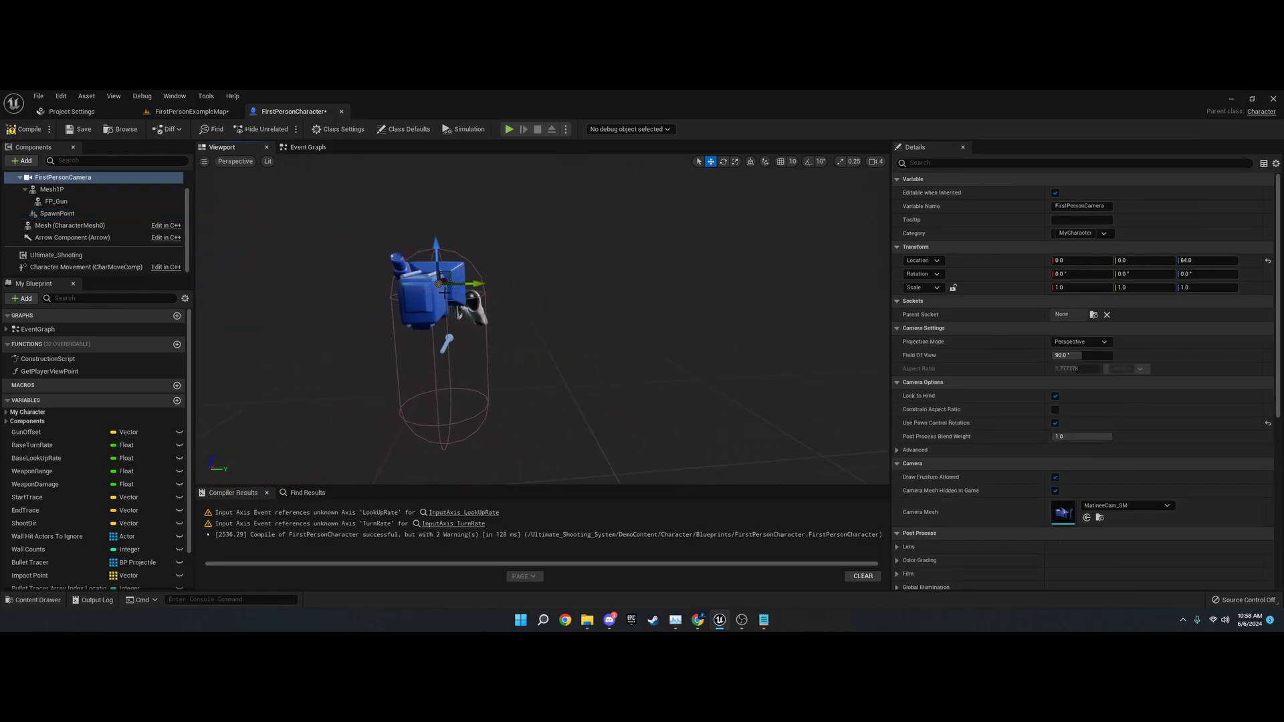
Step: Try shifting the FirstPersonCamera about 15 units along the Y axis on the character model, and undo the move
mouse_move(472, 285)
left_mouse_down()
mouse_move(562, 286)
mouse_move(489, 291)
left_mouse_up()
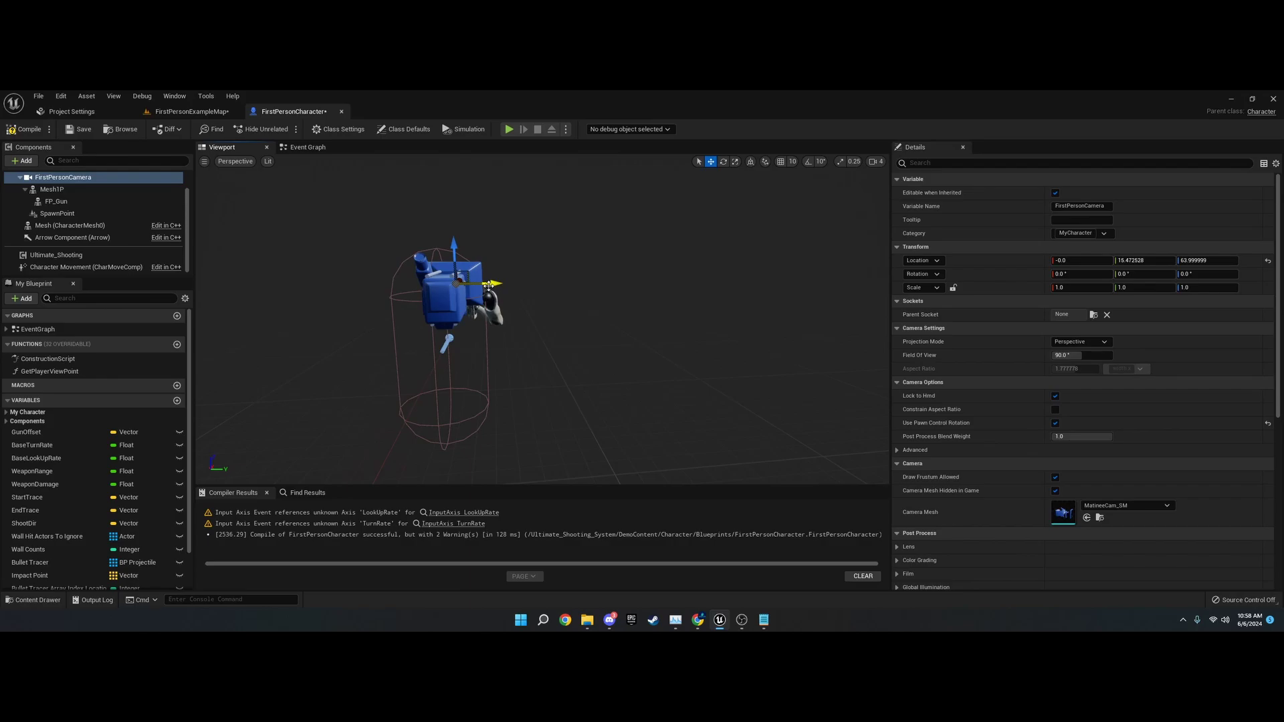
key("ctrl+z")
key("ctrl+z")
right_click_drag(527, 277, 548, 329)
left_click_drag(548, 333, 561, 287)
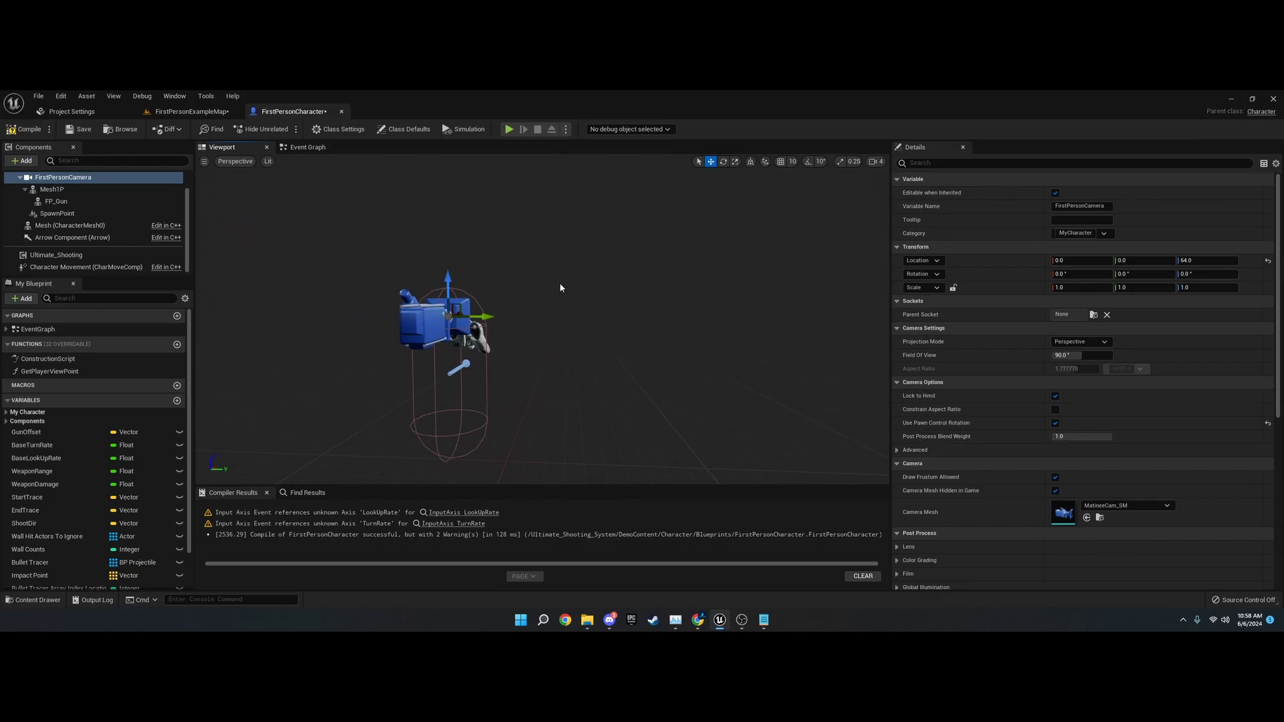
Step: Compare the camera and gun on the character model with the inputs of Start Automatic LineTrace in the event graph
left_click(308, 148)
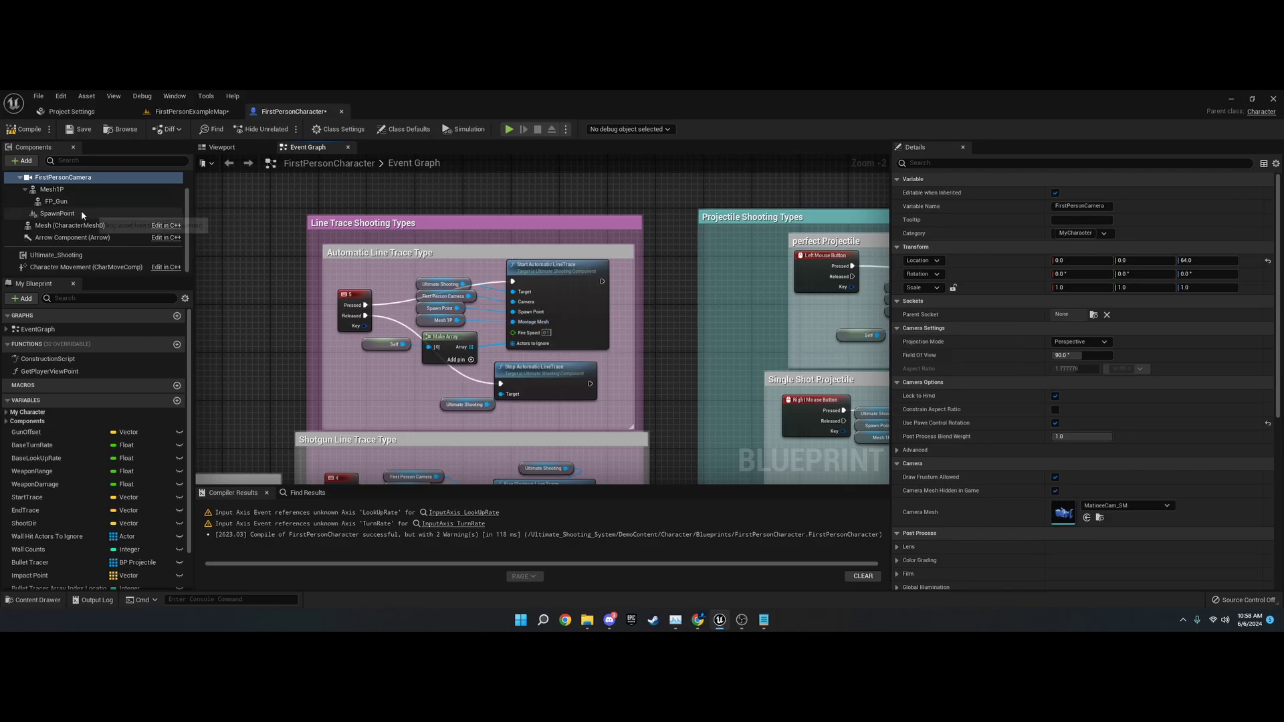
left_click(235, 150)
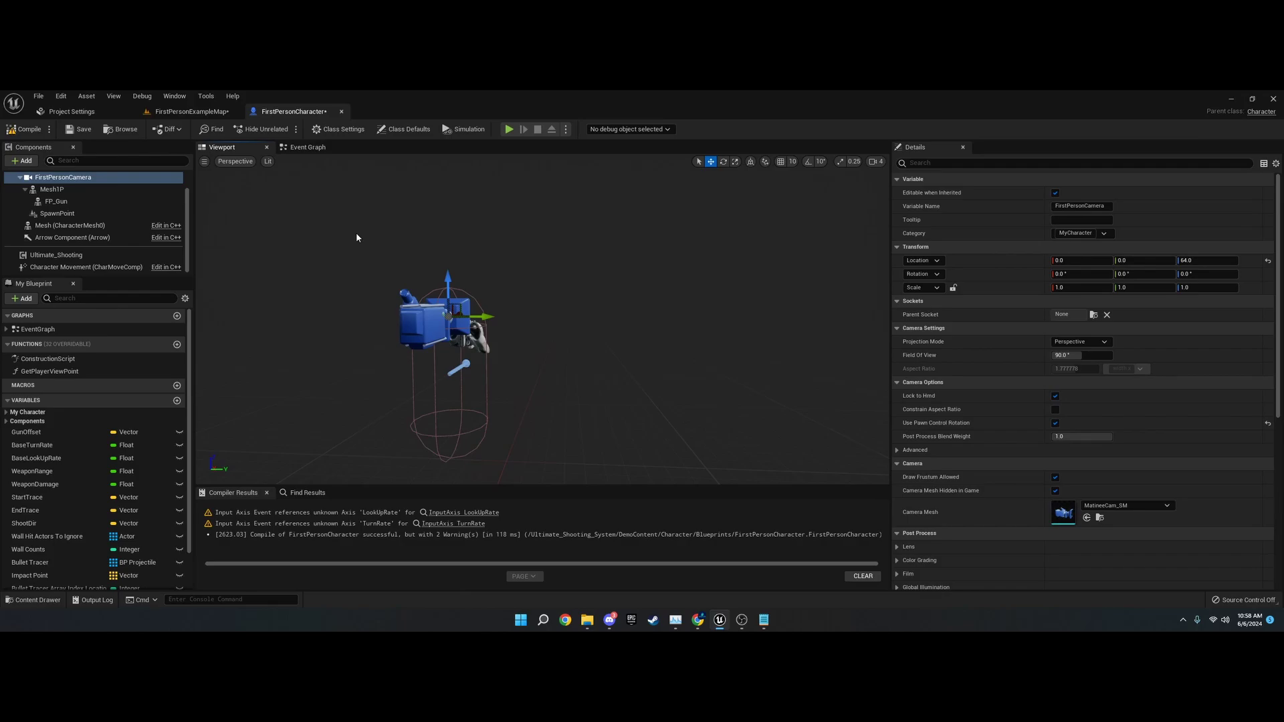
right_click_drag(356, 234, 234, 268)
scroll(542, 319, "down", 5)
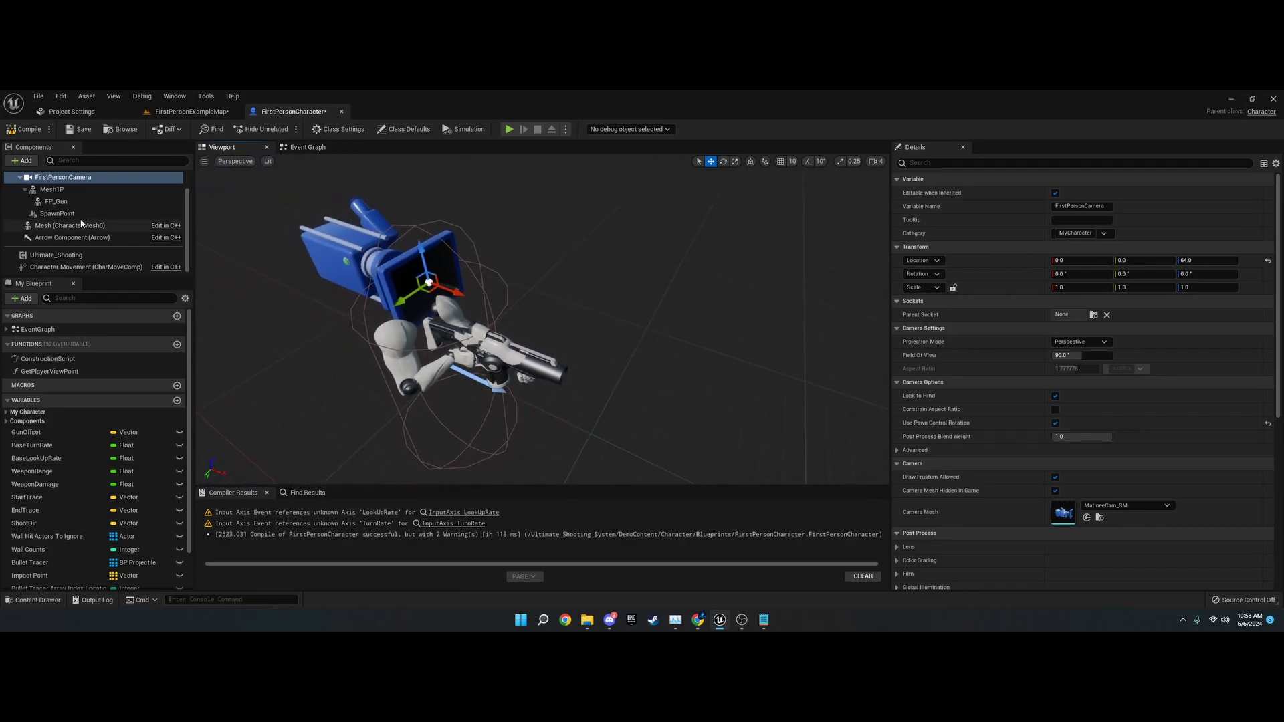
left_click(306, 148)
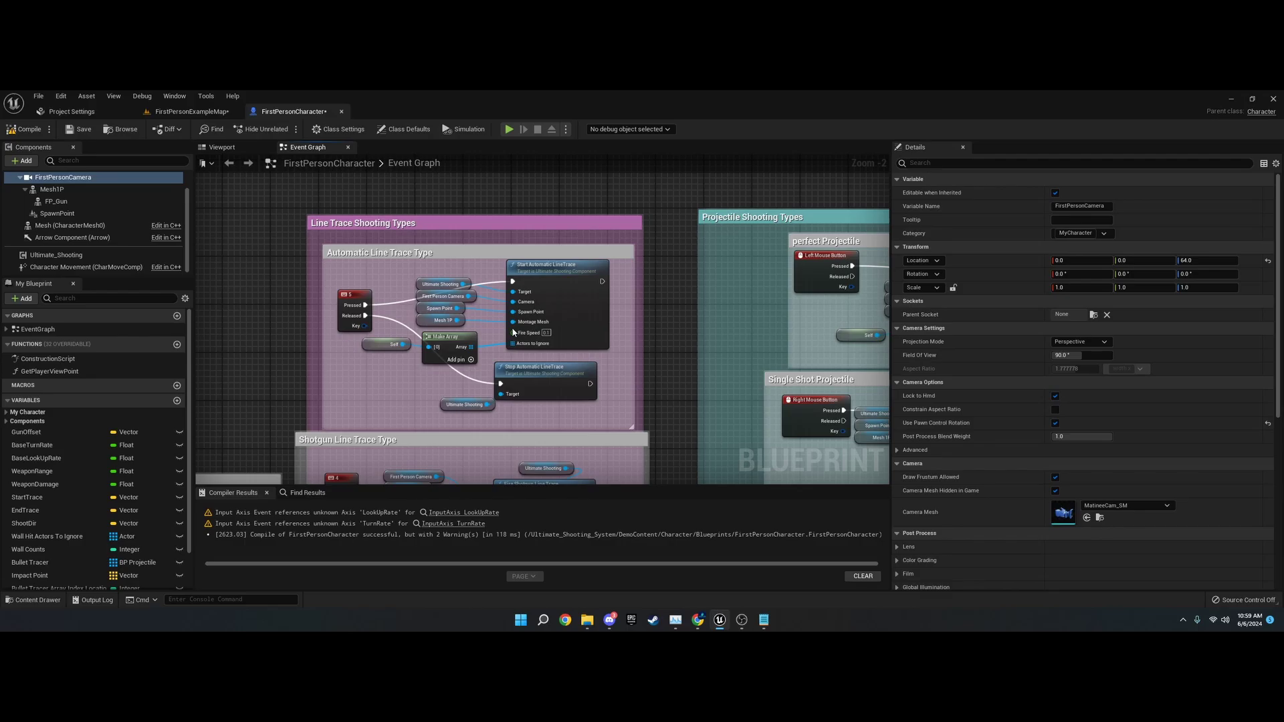
left_click(236, 147)
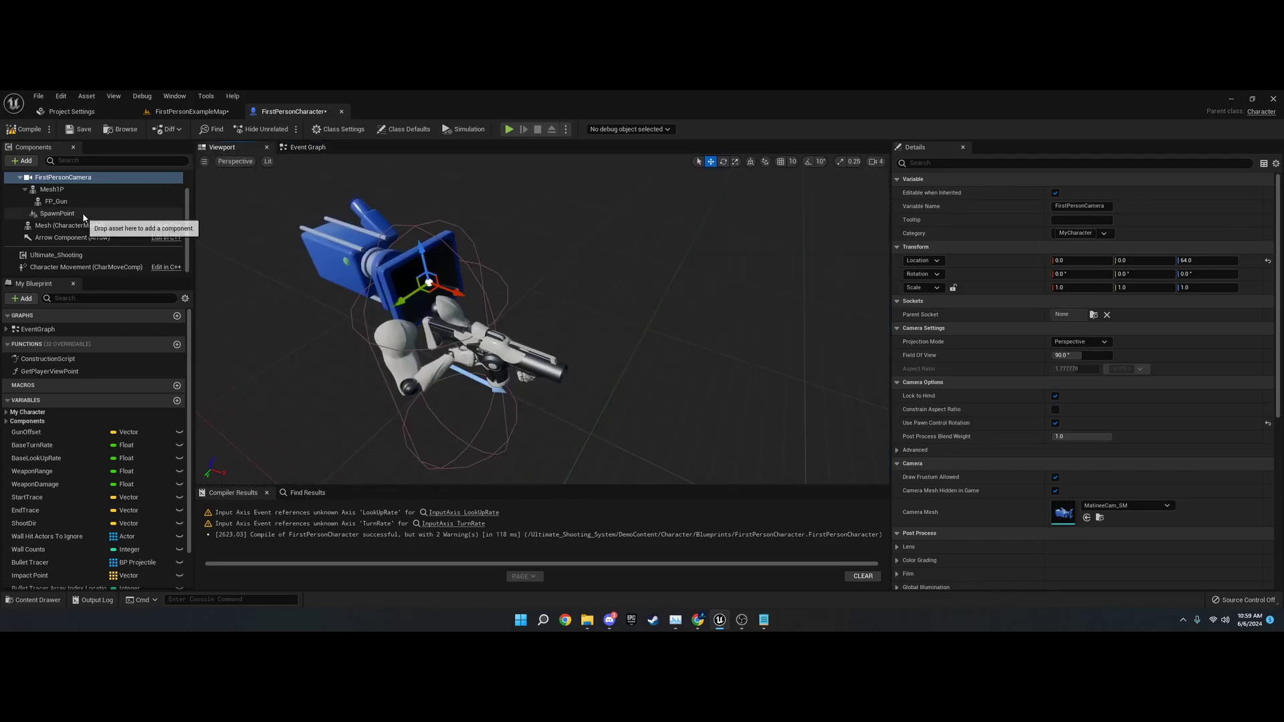
Step: Return to the event graph and review the Ultimate_Shooting component's grenade, general and damage settings
left_click(308, 147)
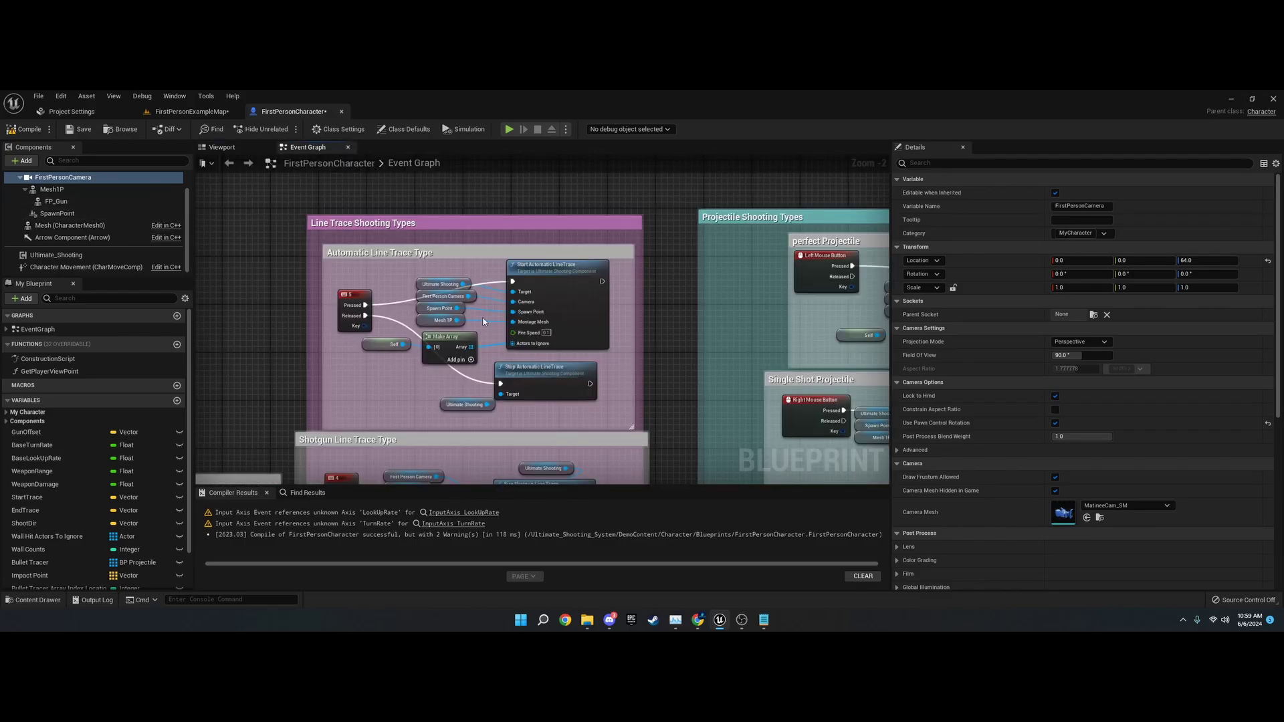
left_click(74, 255)
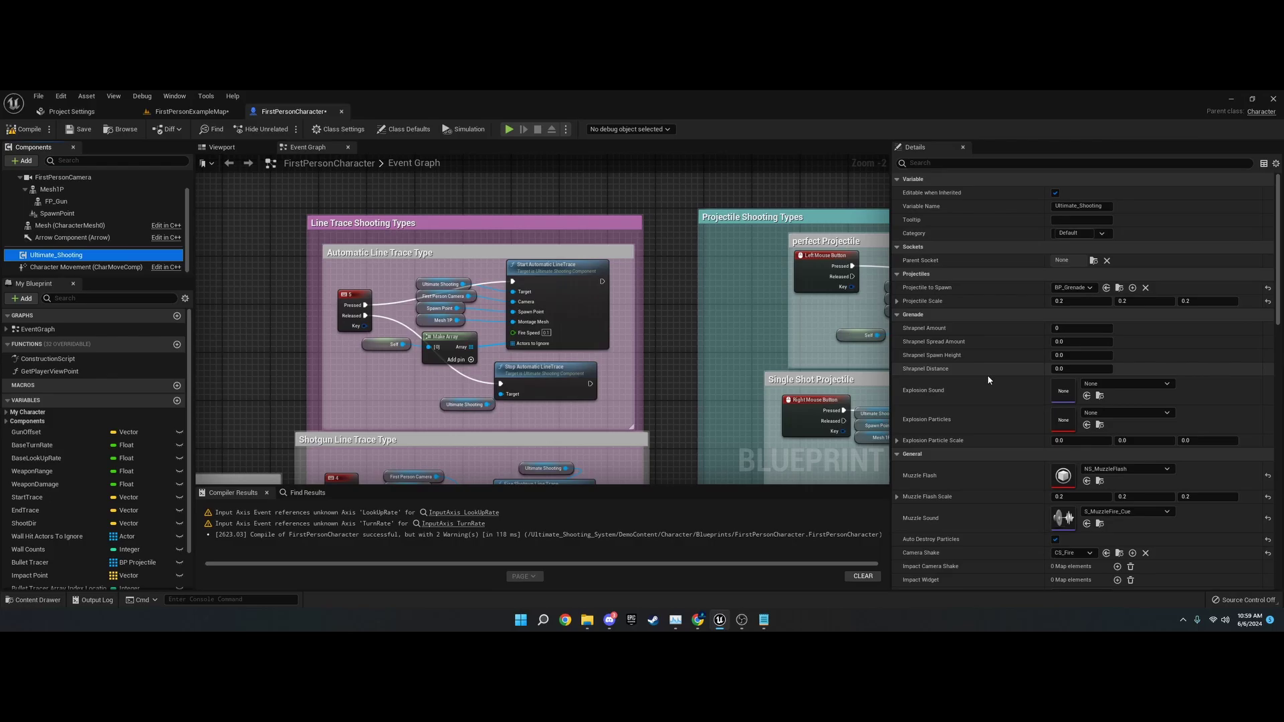
scroll(987, 374, "down", 6)
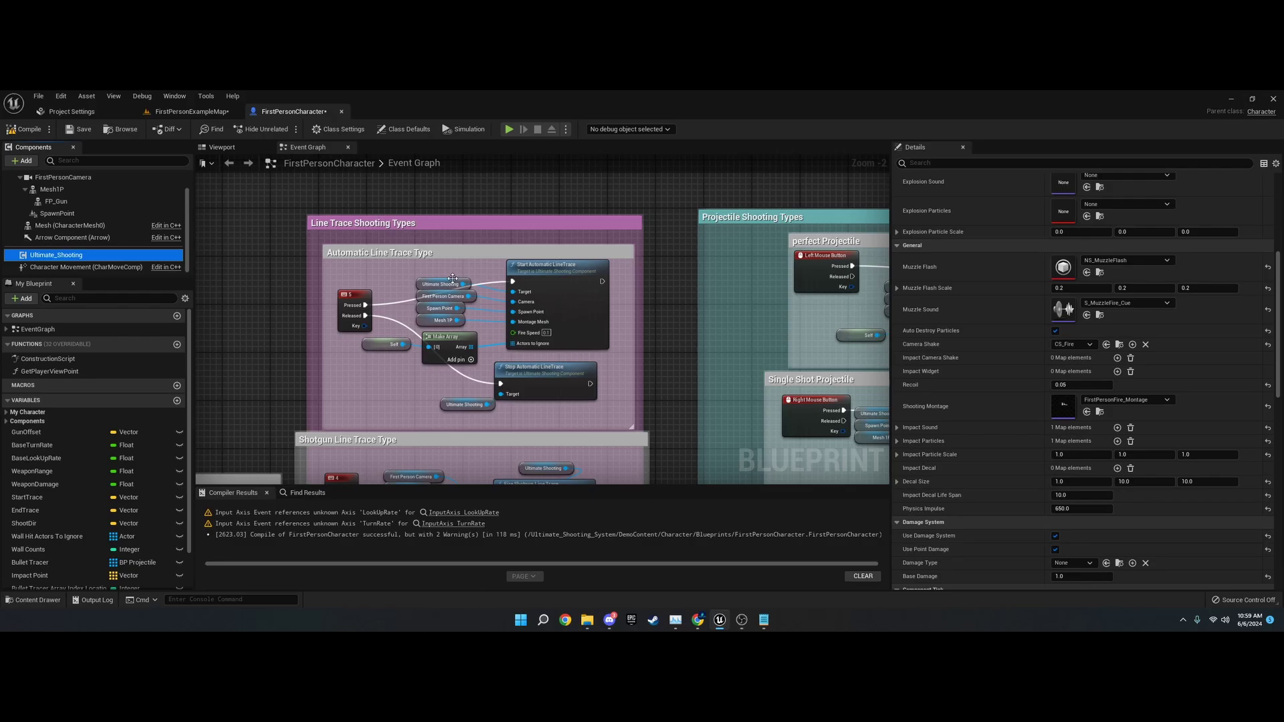
Step: Select the Self and Make Array nodes feeding Actors to Ignore, and compare them with the shotgun and single-shot line trace graphs
left_click_drag(386, 332, 450, 353)
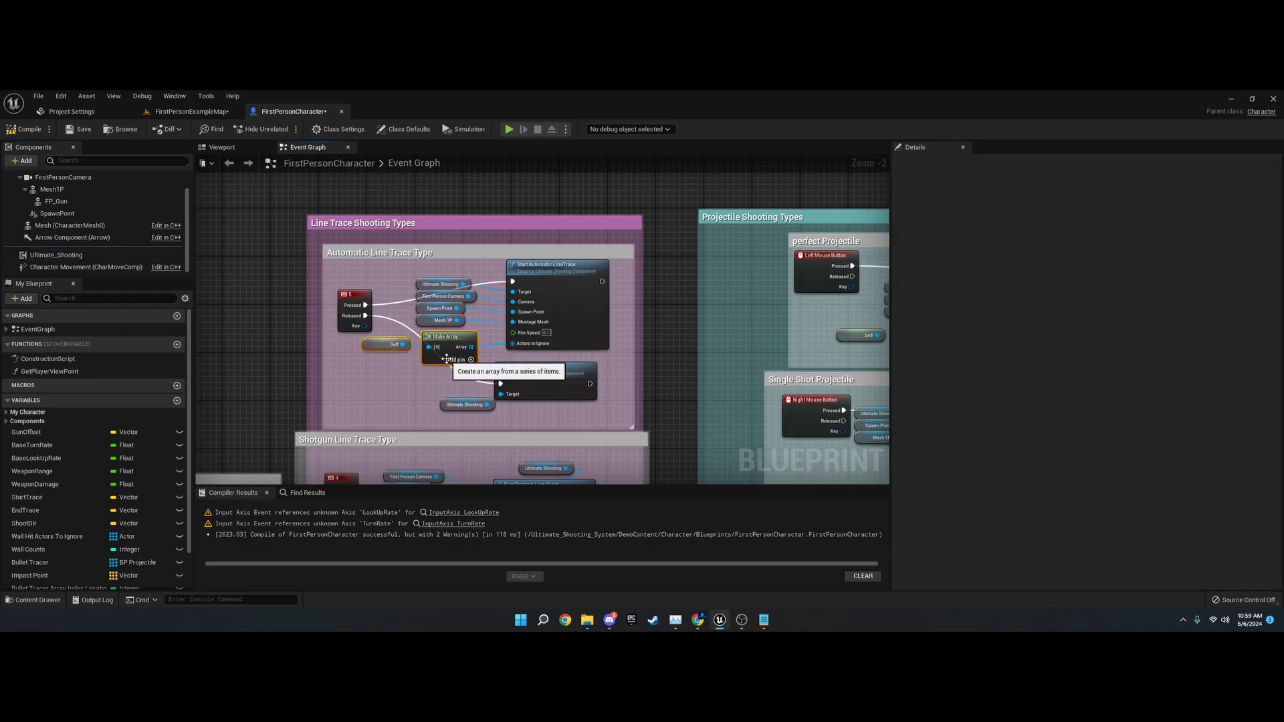
right_click_drag(497, 360, 438, 131)
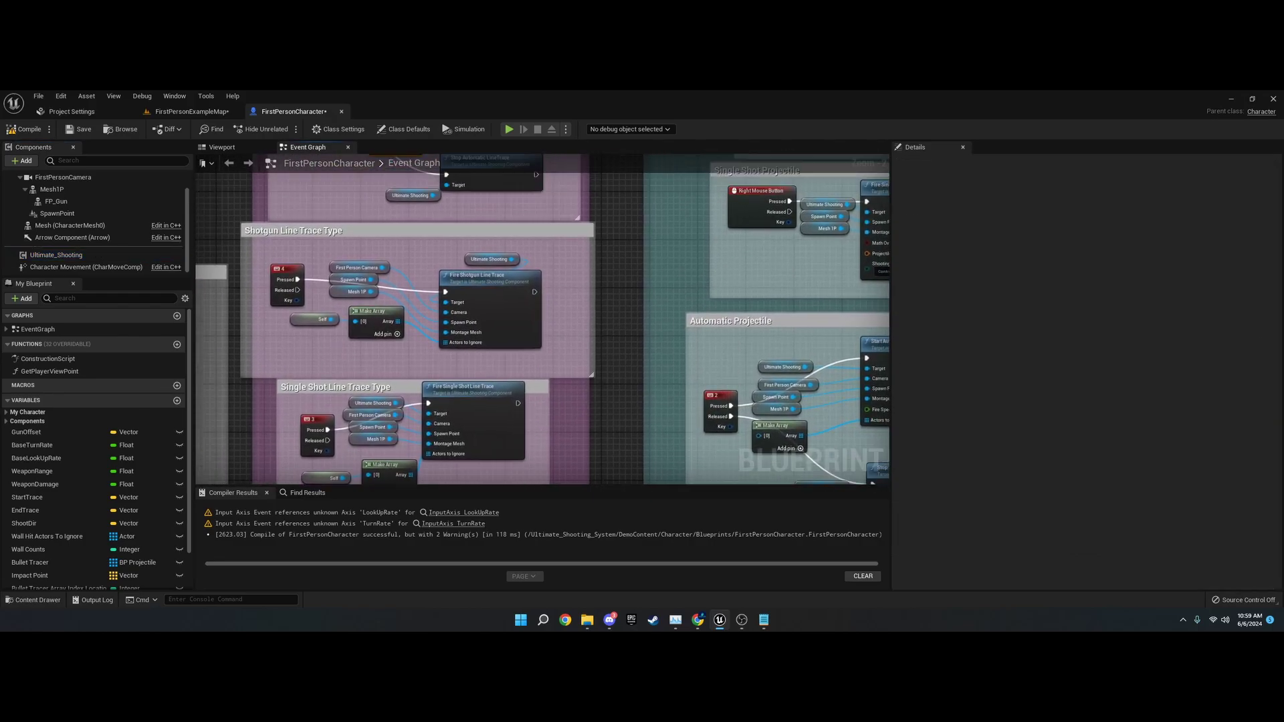
right_click_drag(443, 156, 491, 333)
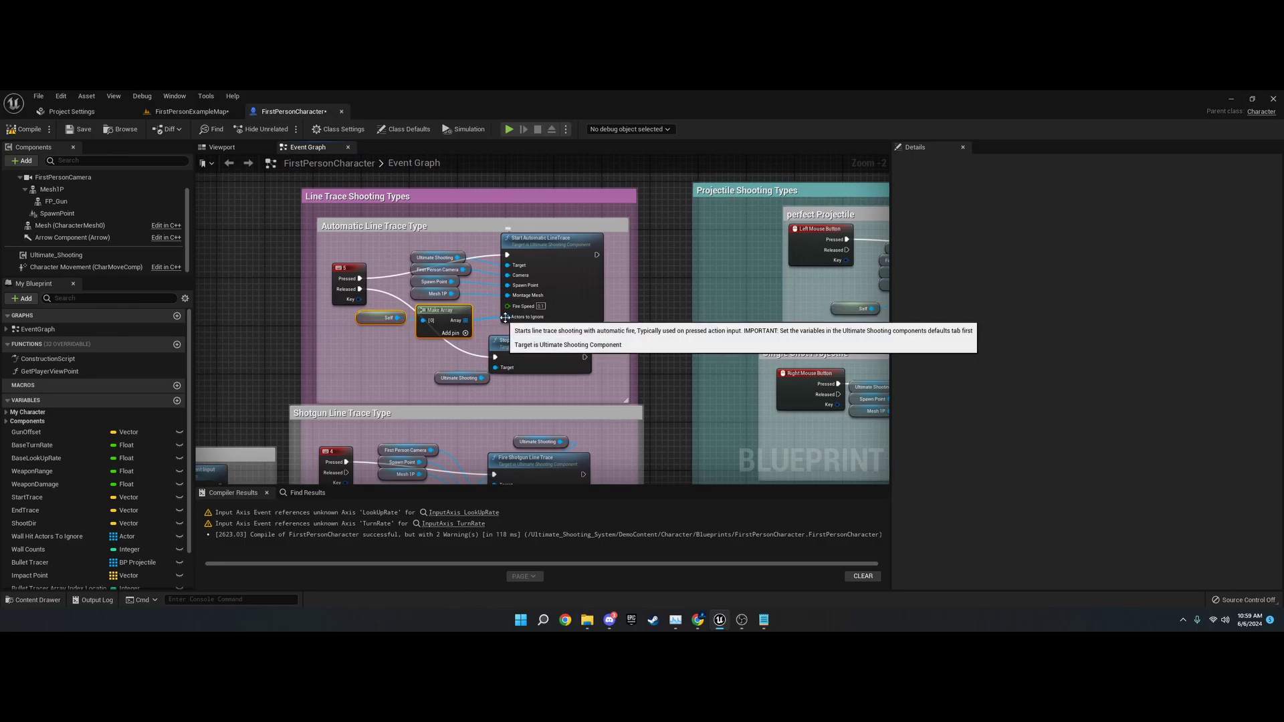
Step: Try creating a second Make Array node from Actors to Ignore, look up a self reference for it, and delete the new node
left_click_drag(507, 319, 348, 353)
type("make a")
key("Return")
type("self")
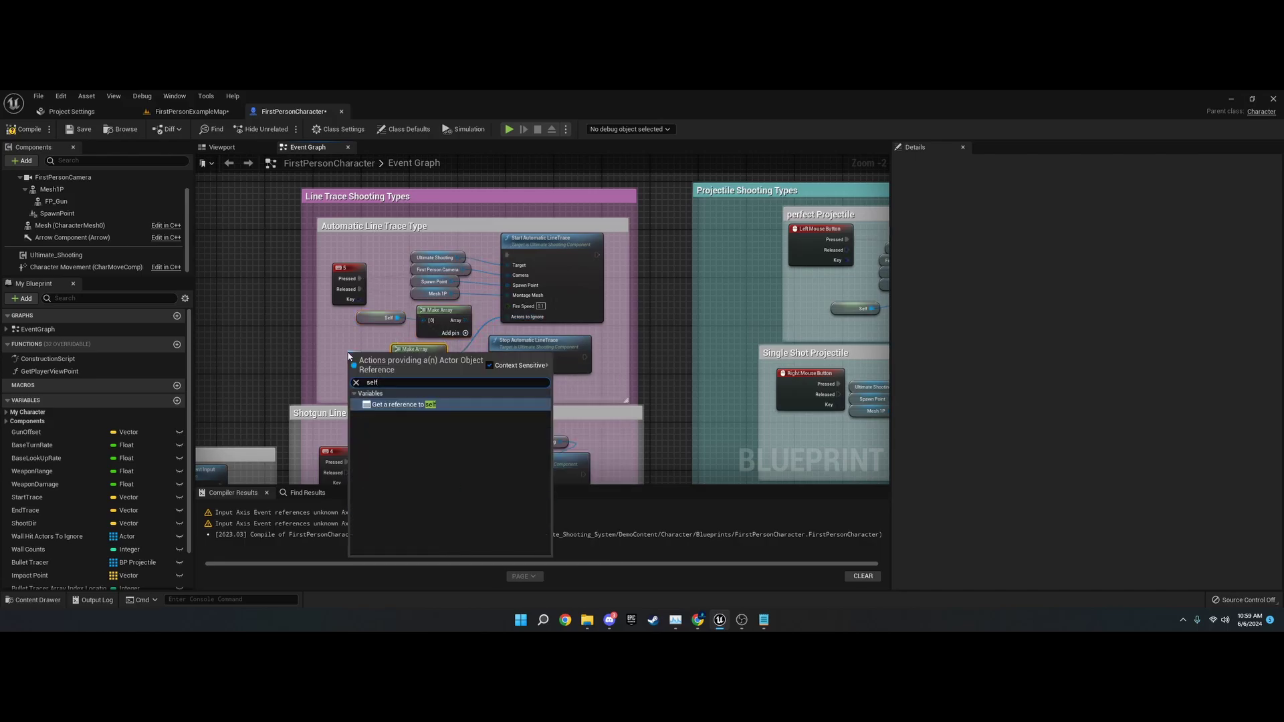
left_click(357, 340)
left_click(406, 367)
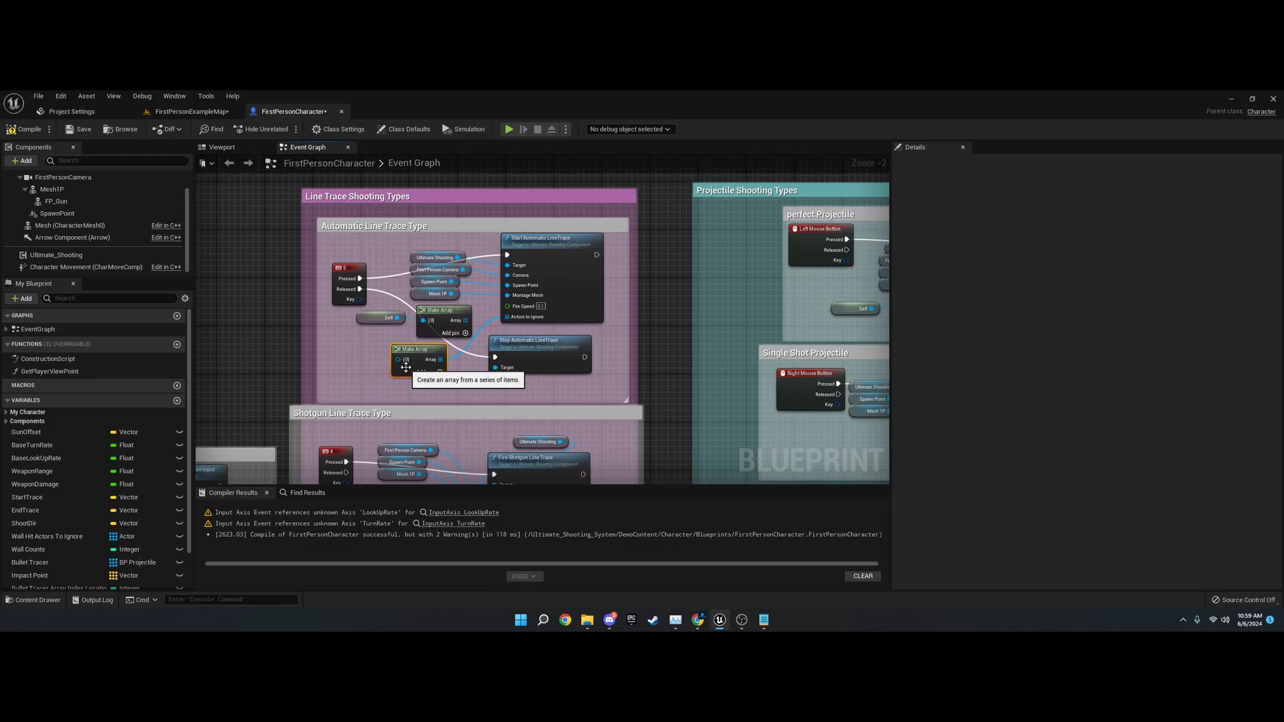
key("Delete")
Step: Compile the blueprint and remove the extra [1] pin from the Make Array node in the automatic line trace graph
left_click(26, 129)
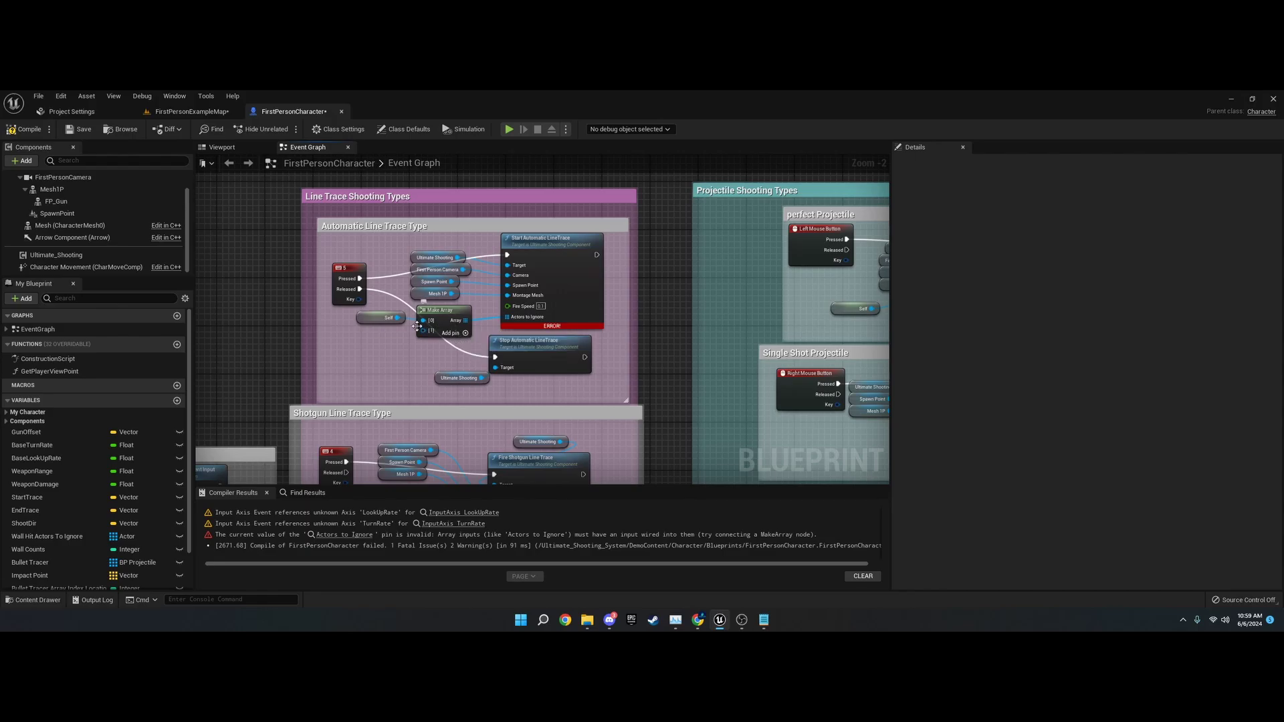
right_click(429, 333)
left_click(468, 427)
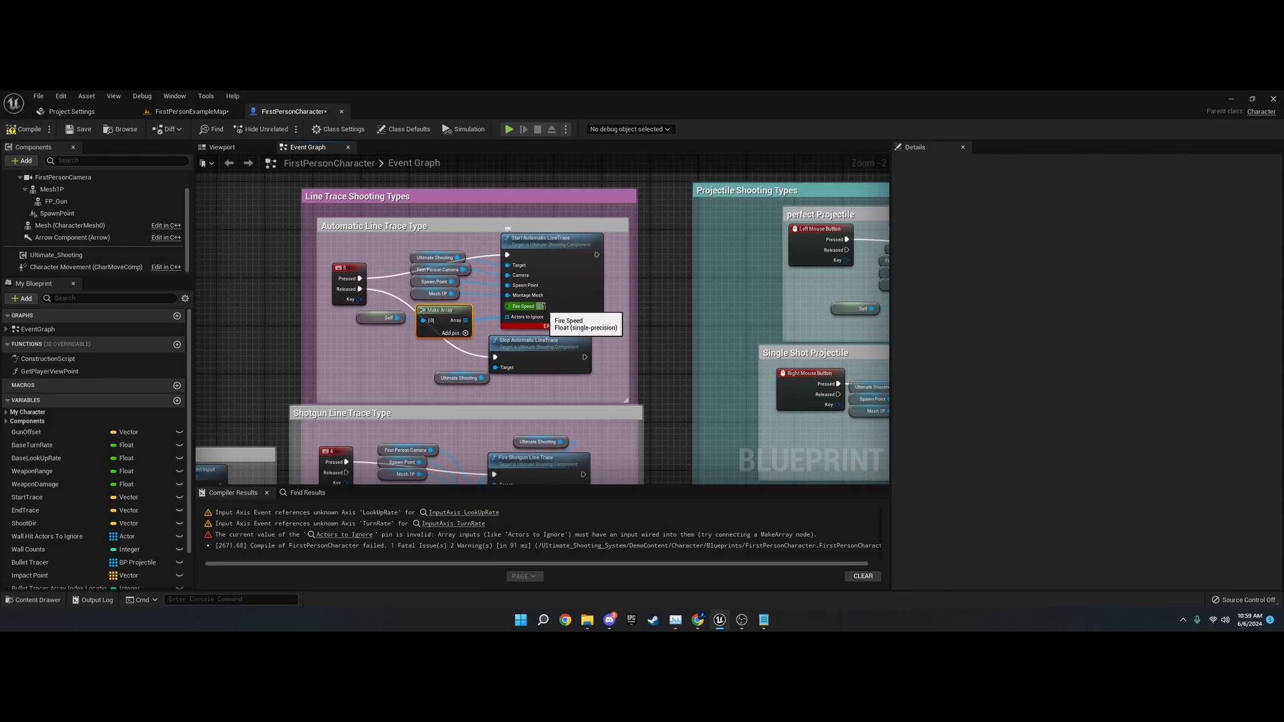
Step: Review the shotgun and single-shot line trace nodes' inputs, and recompile the blueprint
right_click_drag(416, 365, 394, 195)
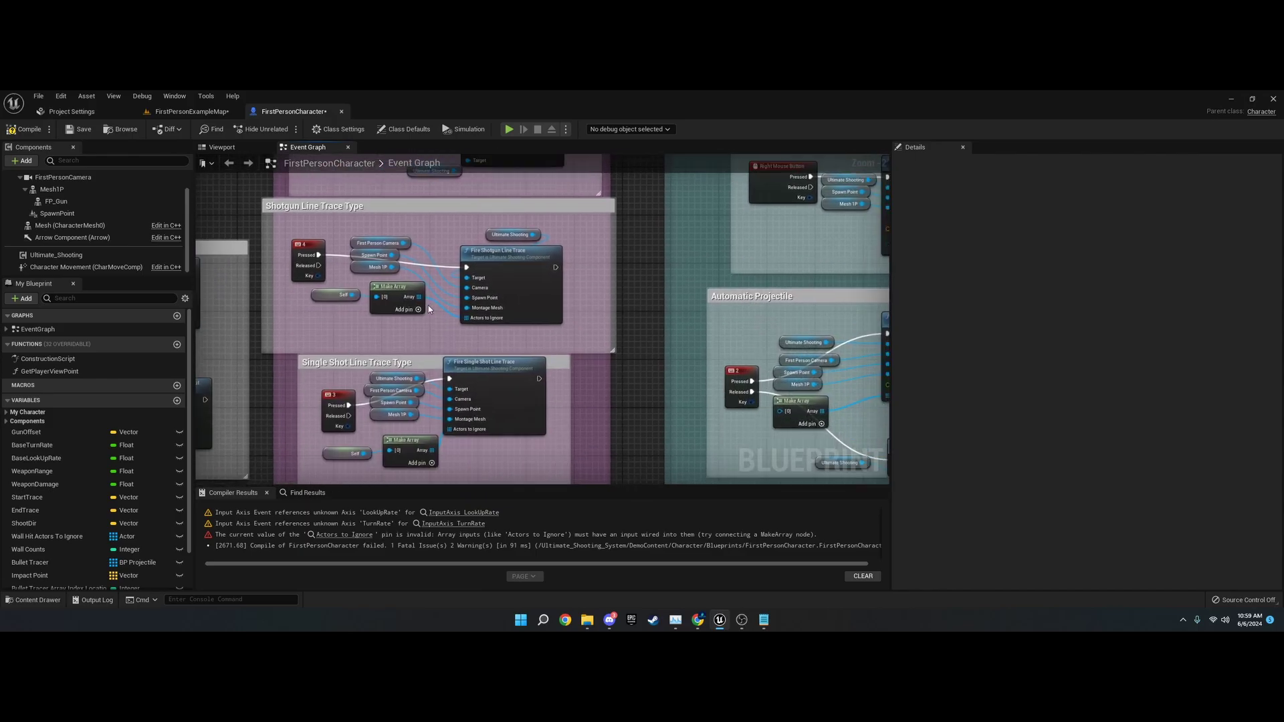
right_click_drag(426, 340, 445, 312)
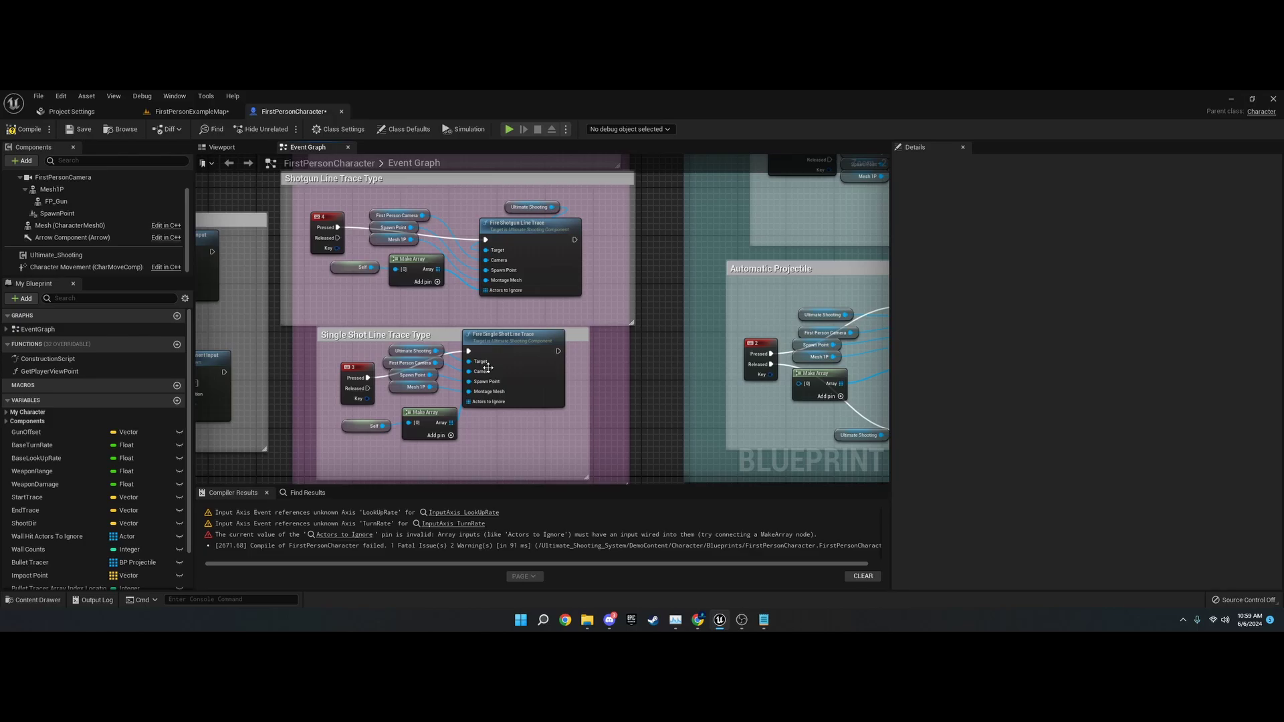
scroll(489, 394, "down", 4)
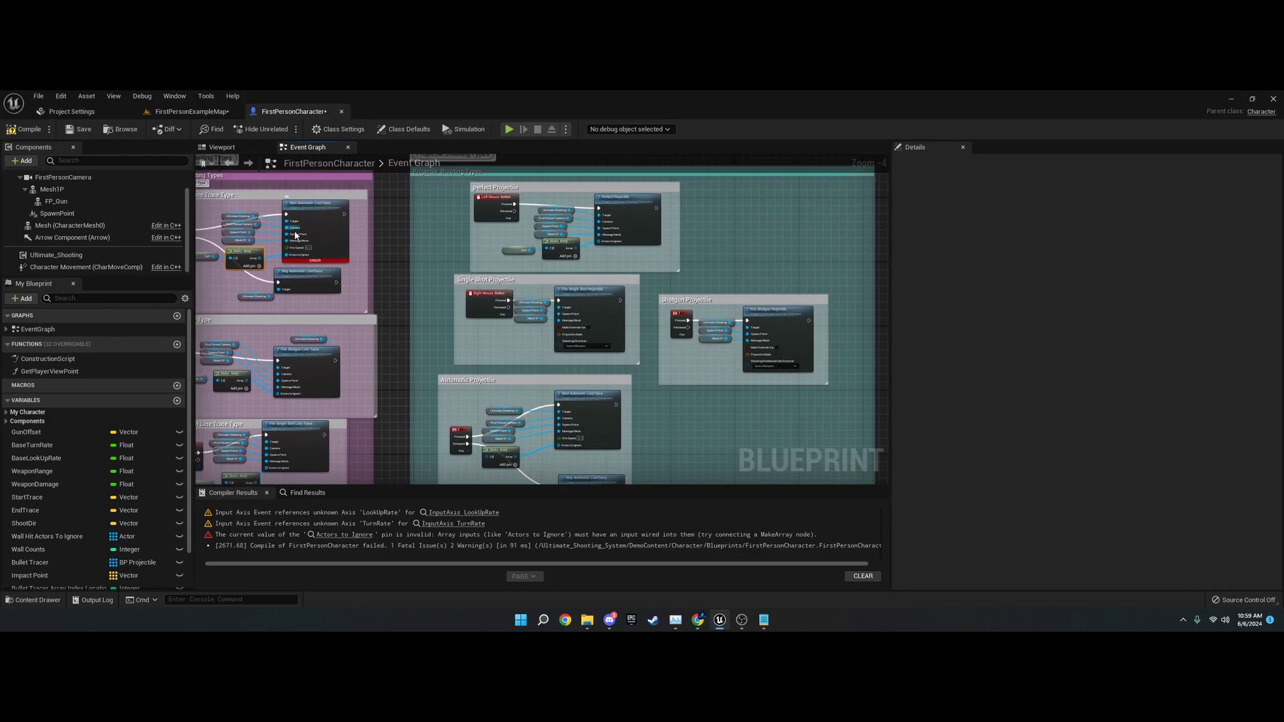
key("F7")
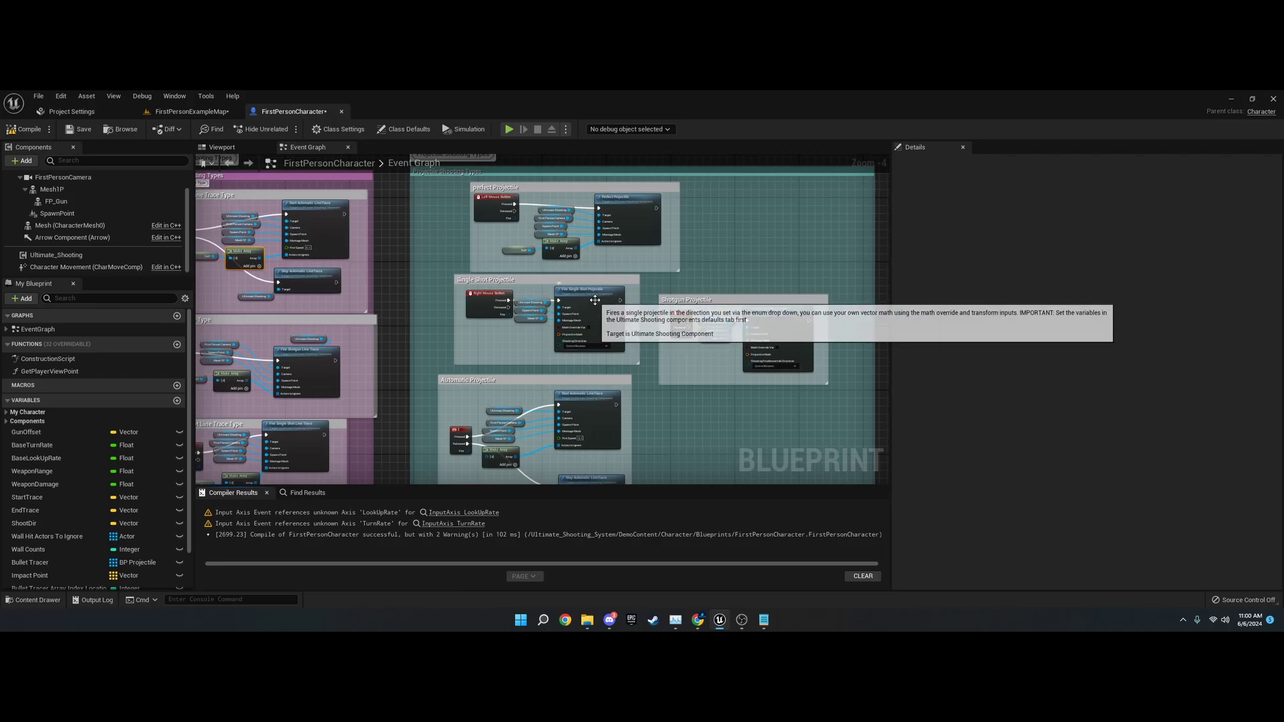
Step: Try enabling Math Override Var on Fire Single Shot Projectile and wiring a transform source into Projectile Math
scroll(550, 345, "up", 4)
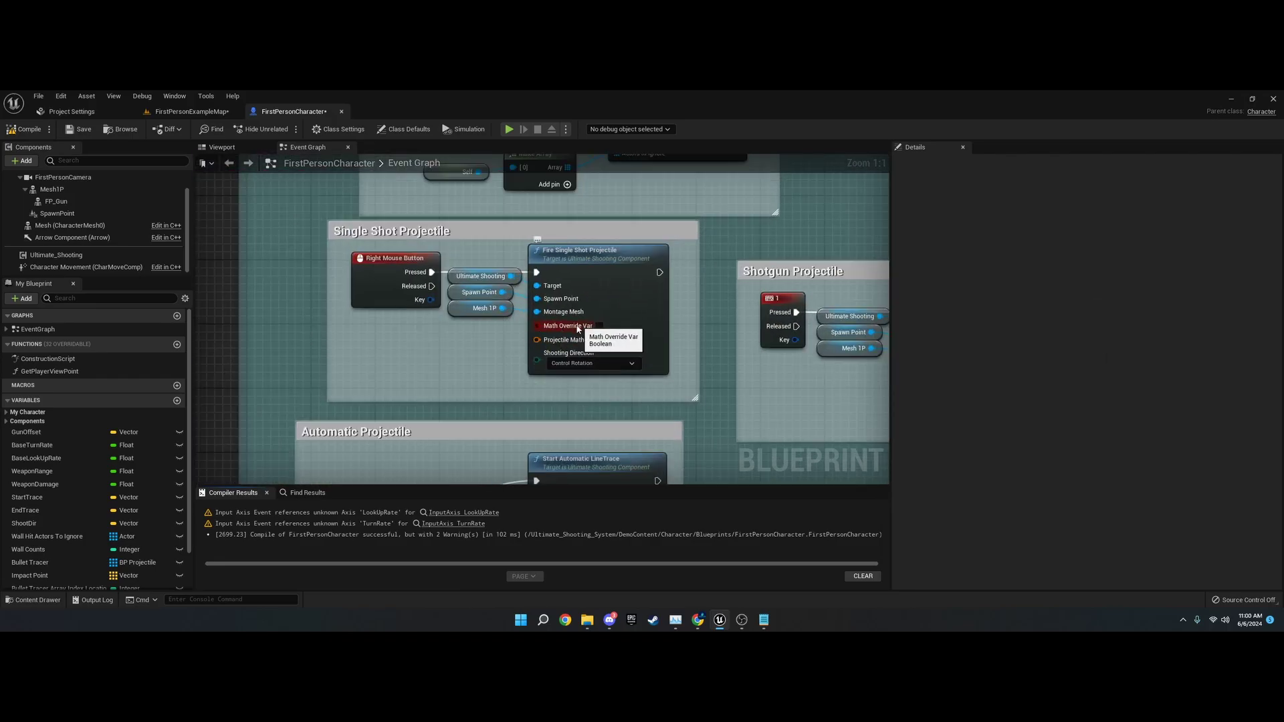
right_click_drag(637, 265, 787, 221)
right_click_drag(416, 358, 499, 517)
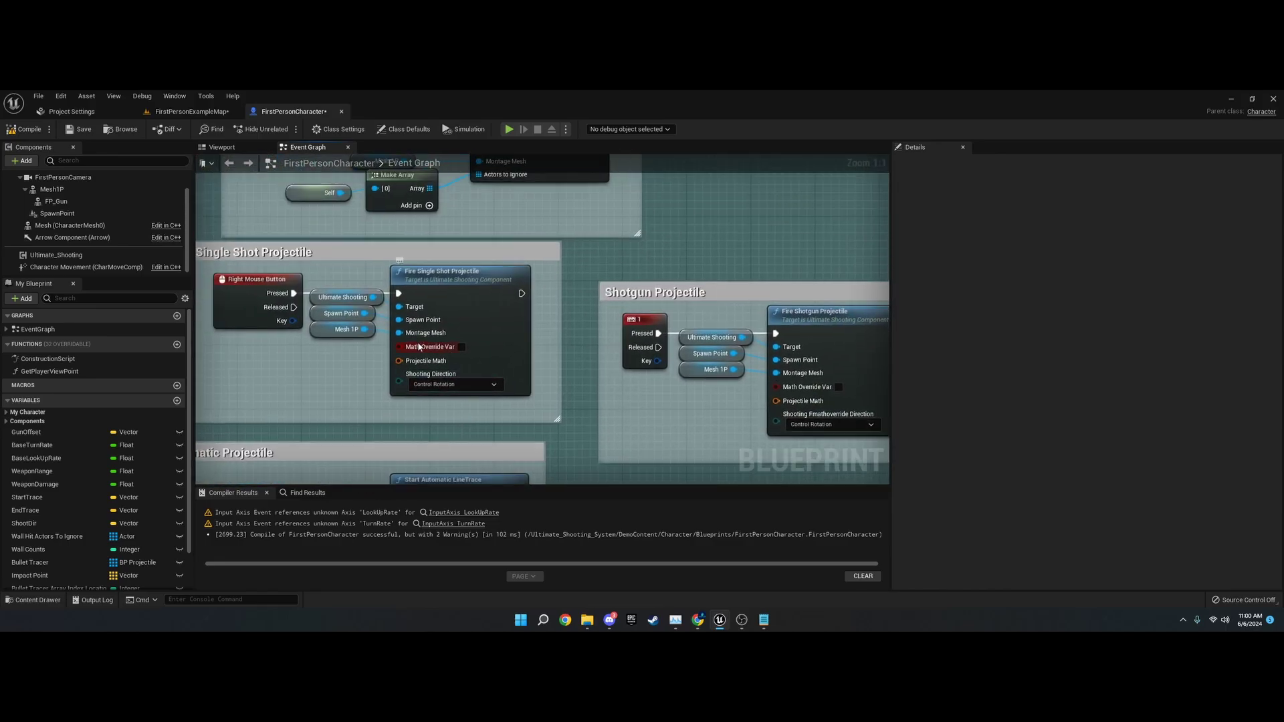
left_click(461, 347)
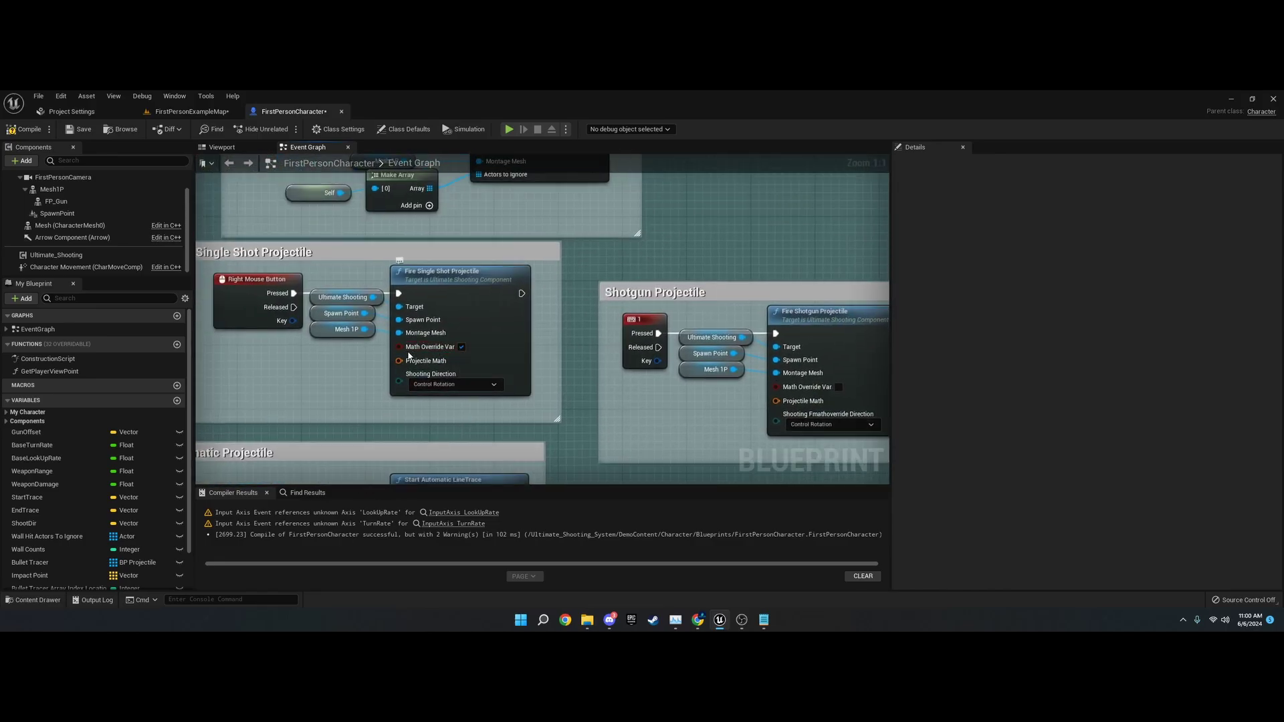
left_click_drag(399, 360, 330, 366)
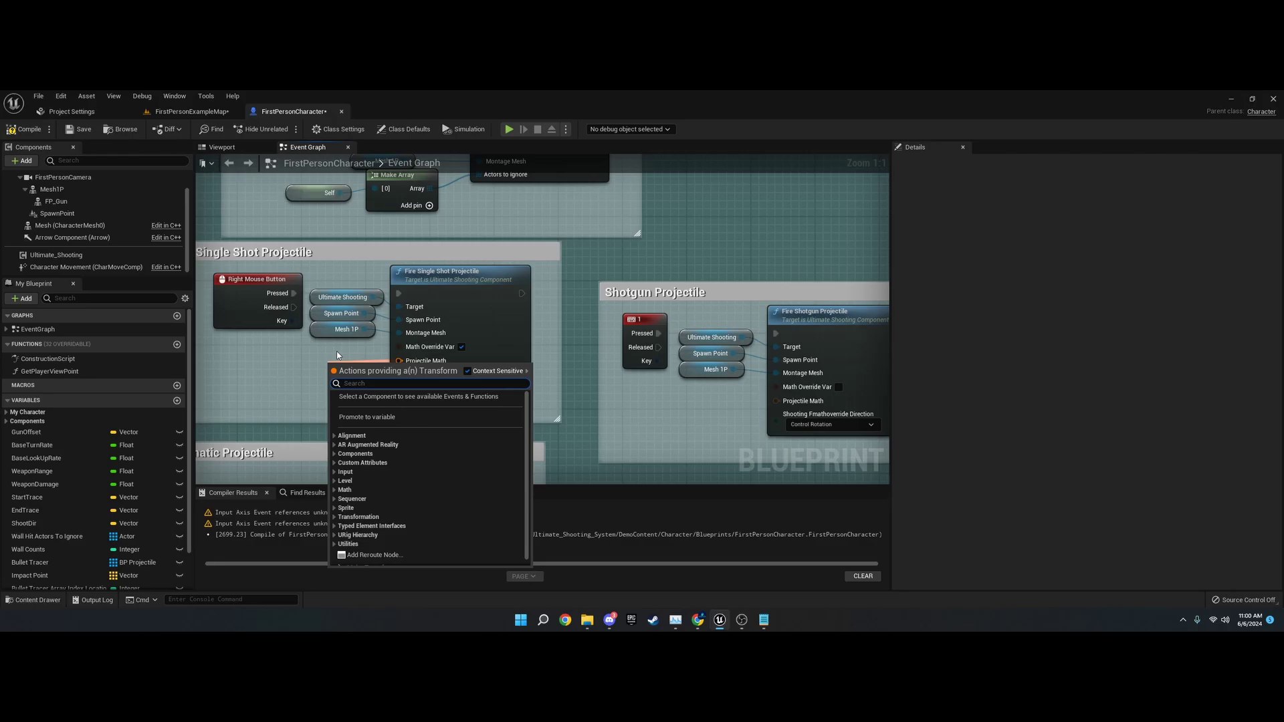
left_click(339, 353)
left_click(462, 347)
Step: Check where the SpawnPoint component sits on the character model, and return to the Single Shot Projectile graph
right_click_drag(345, 350, 511, 367)
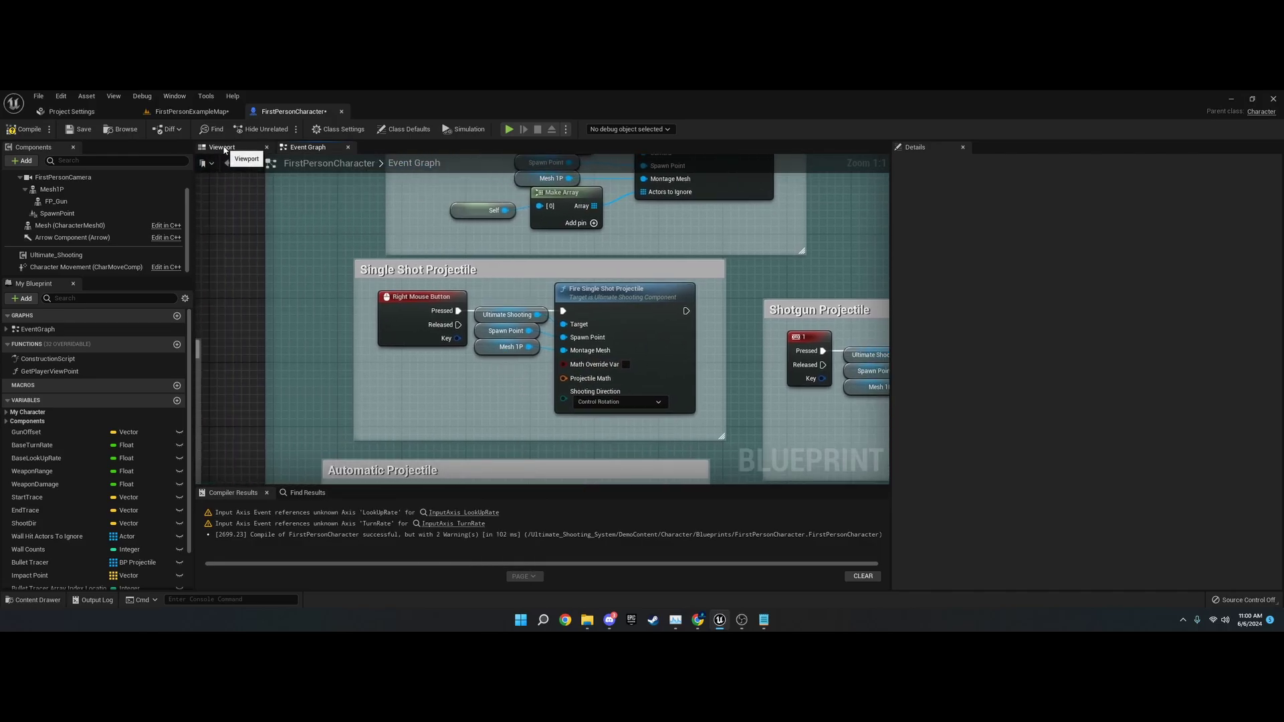
left_click(224, 148)
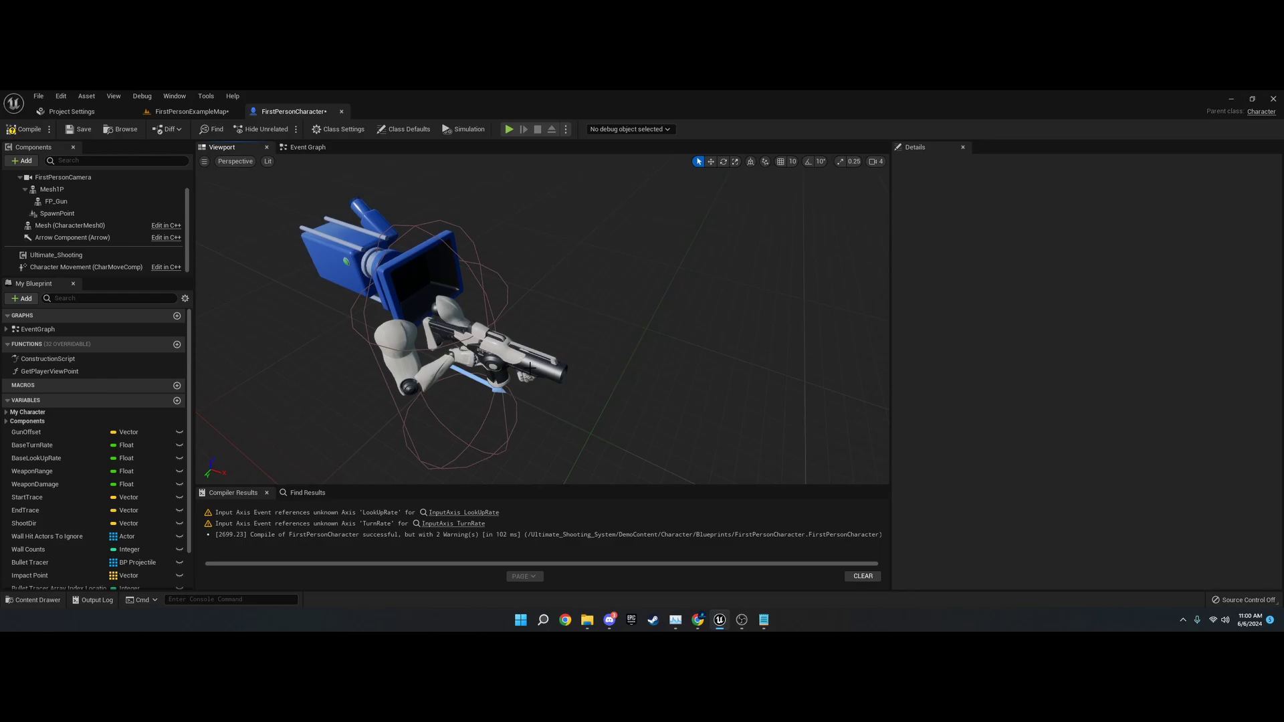
left_click(73, 215)
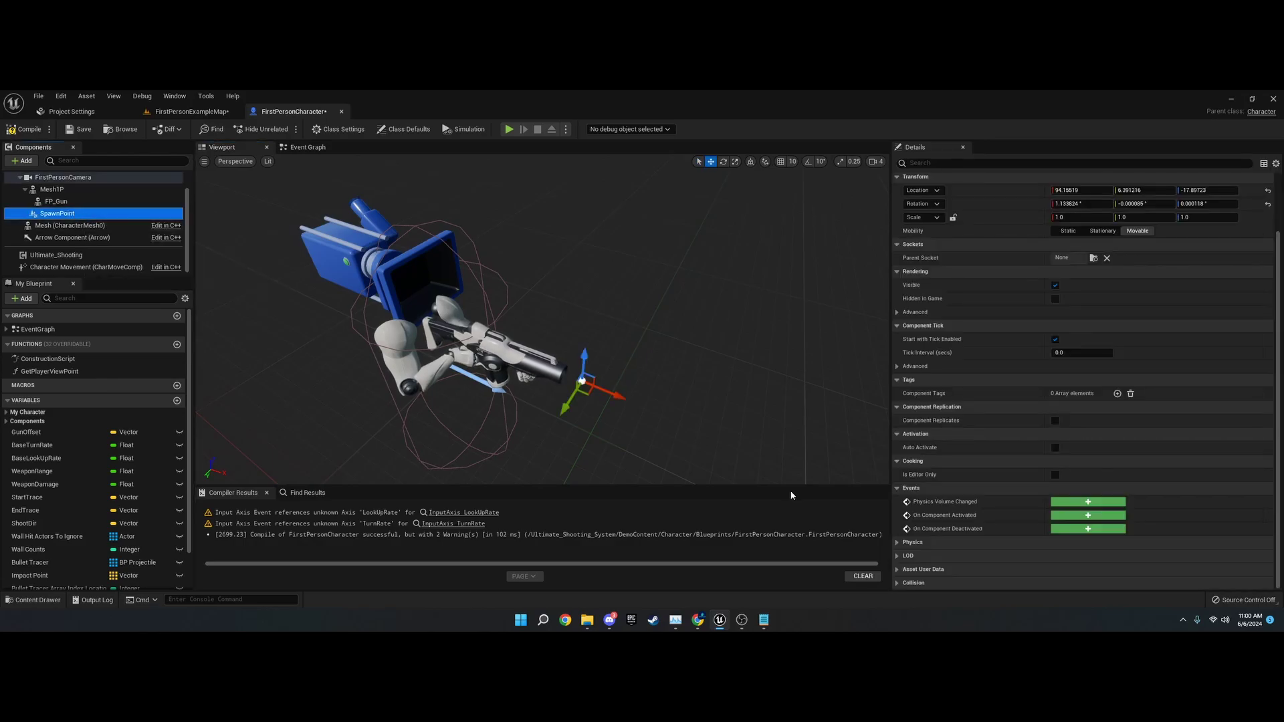
left_click(308, 147)
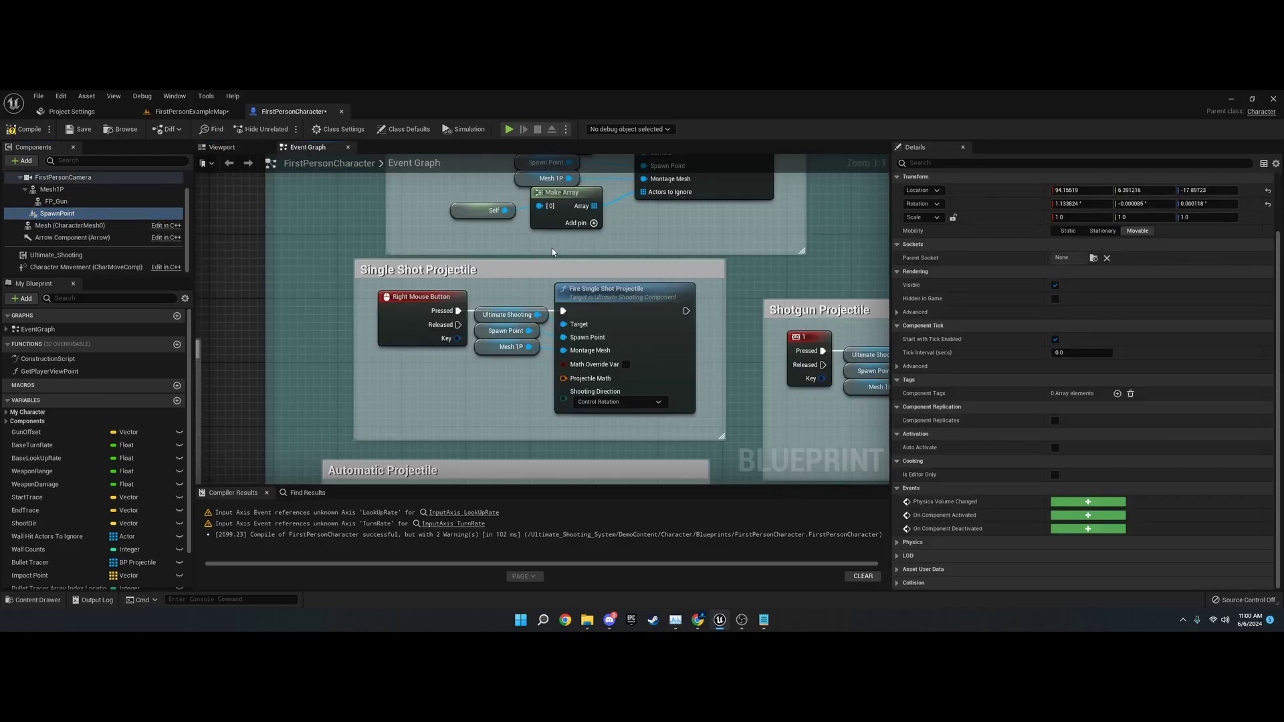
Step: Switch Fire Single Shot Projectile's Shooting Direction to Forward Direction, and restore it to Control Rotation
scroll(469, 300, "up", 3)
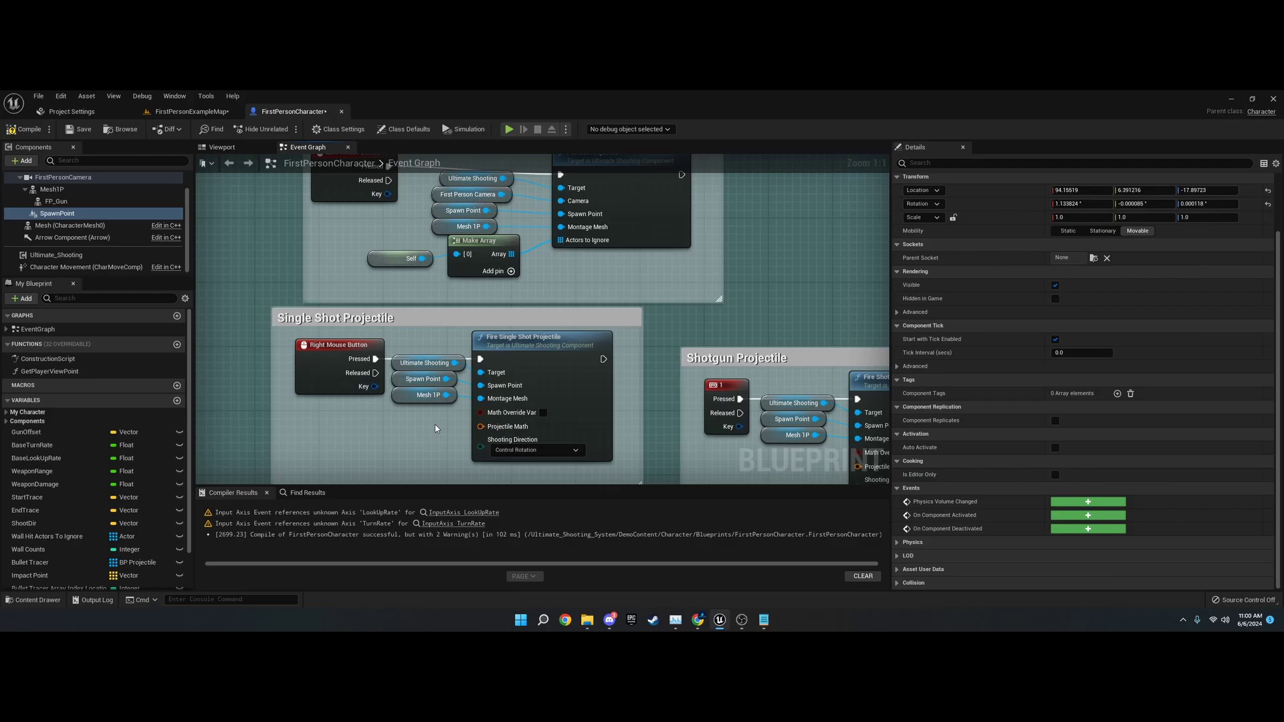
right_click_drag(433, 431, 388, 312)
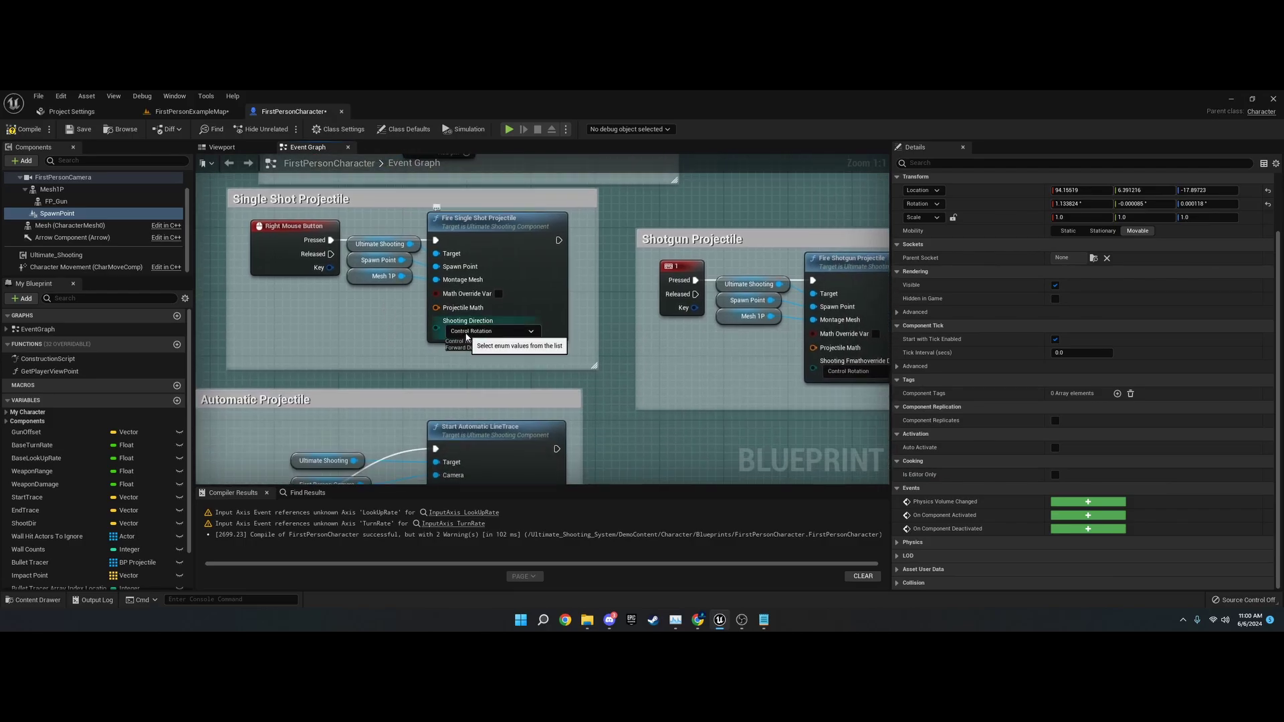
left_click(465, 352)
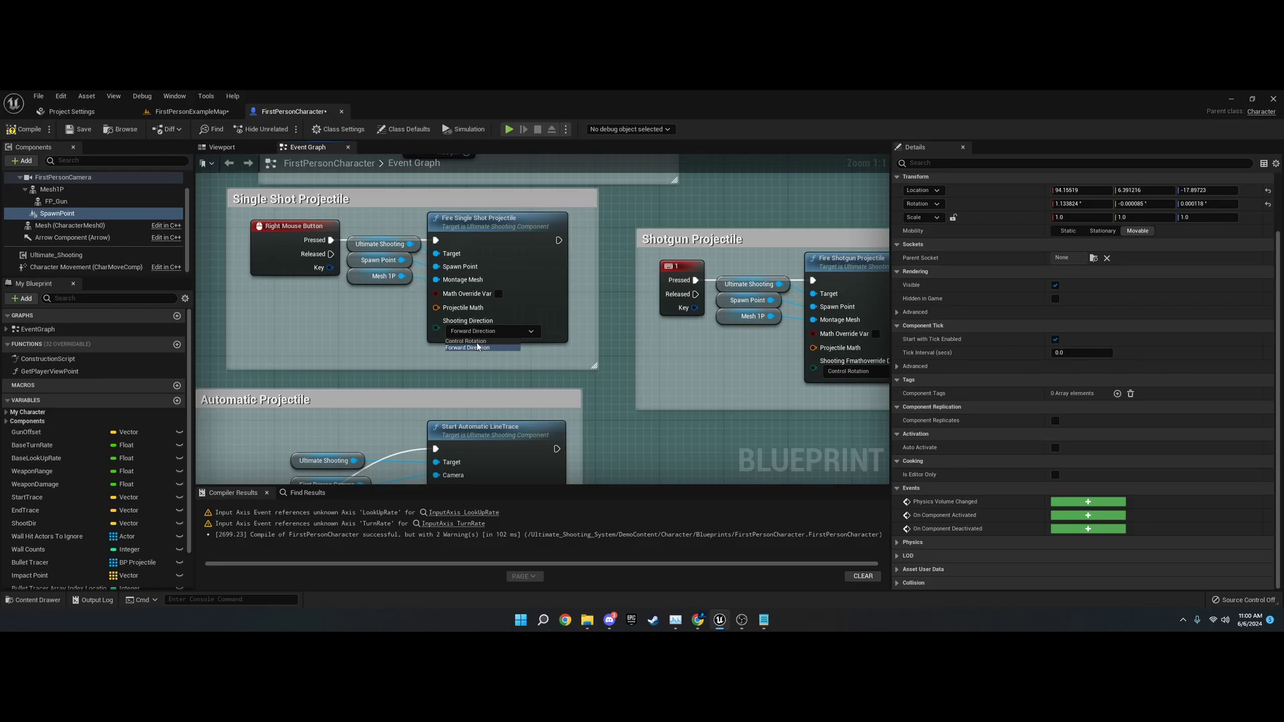
left_click(472, 341)
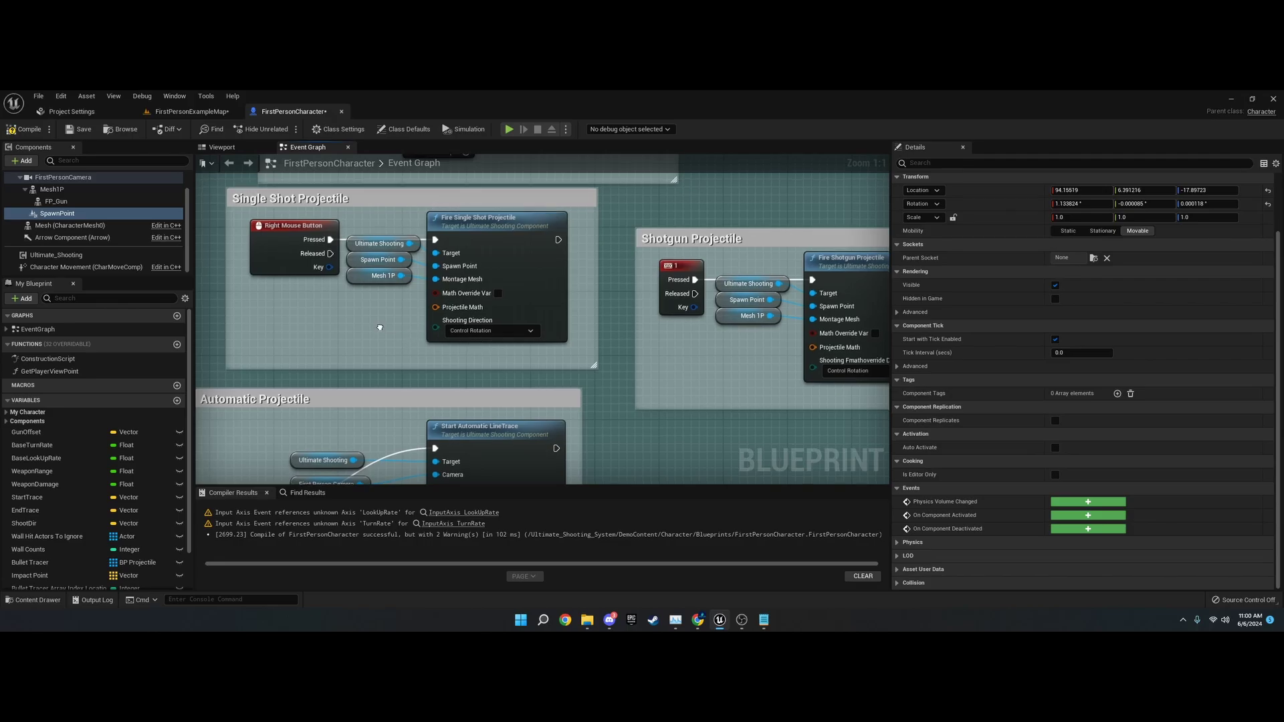
Step: Compile the blueprint and bring the Fire Shotgun Projectile node's inputs into view
right_click_drag(505, 396, 490, 340)
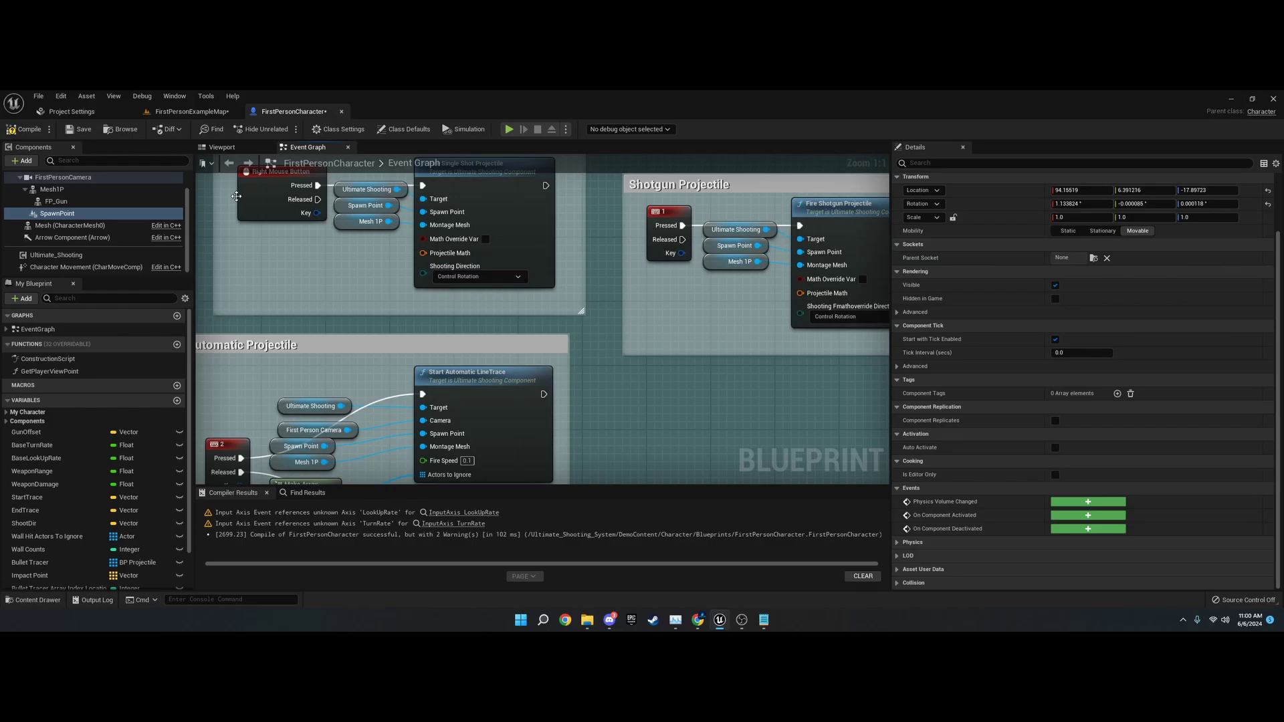
left_click(26, 129)
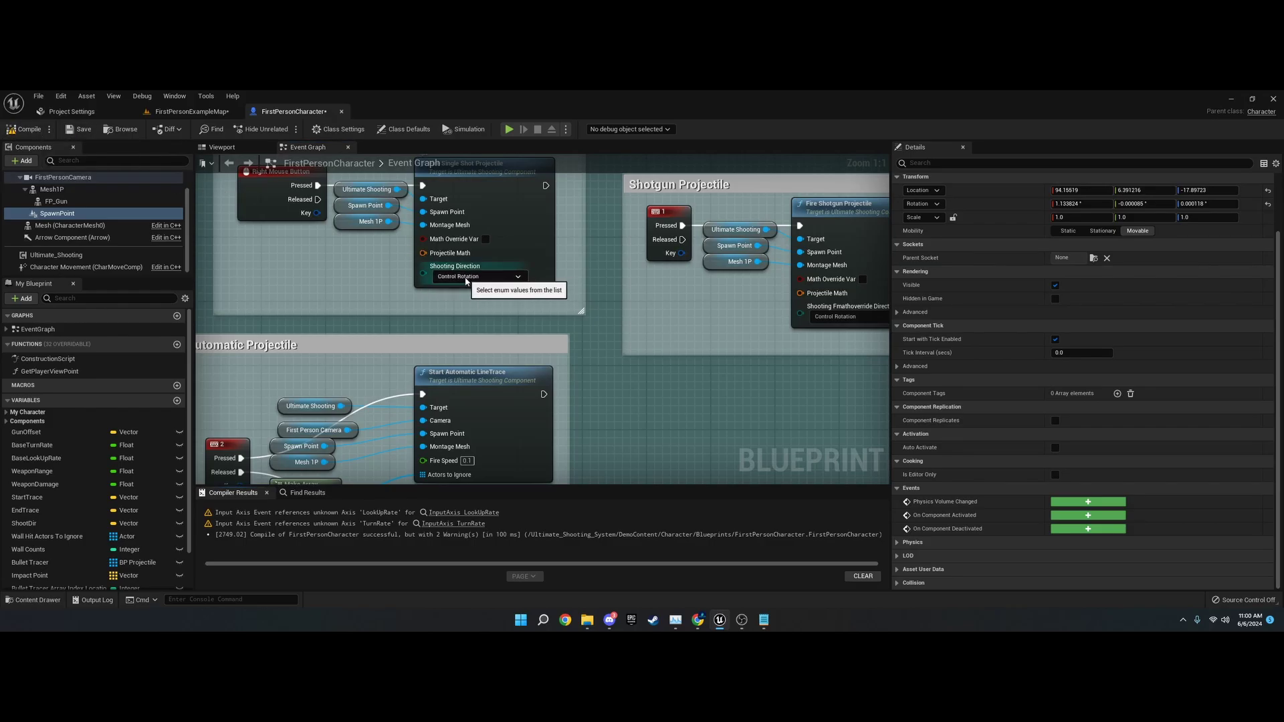
right_click_drag(466, 281, 477, 313)
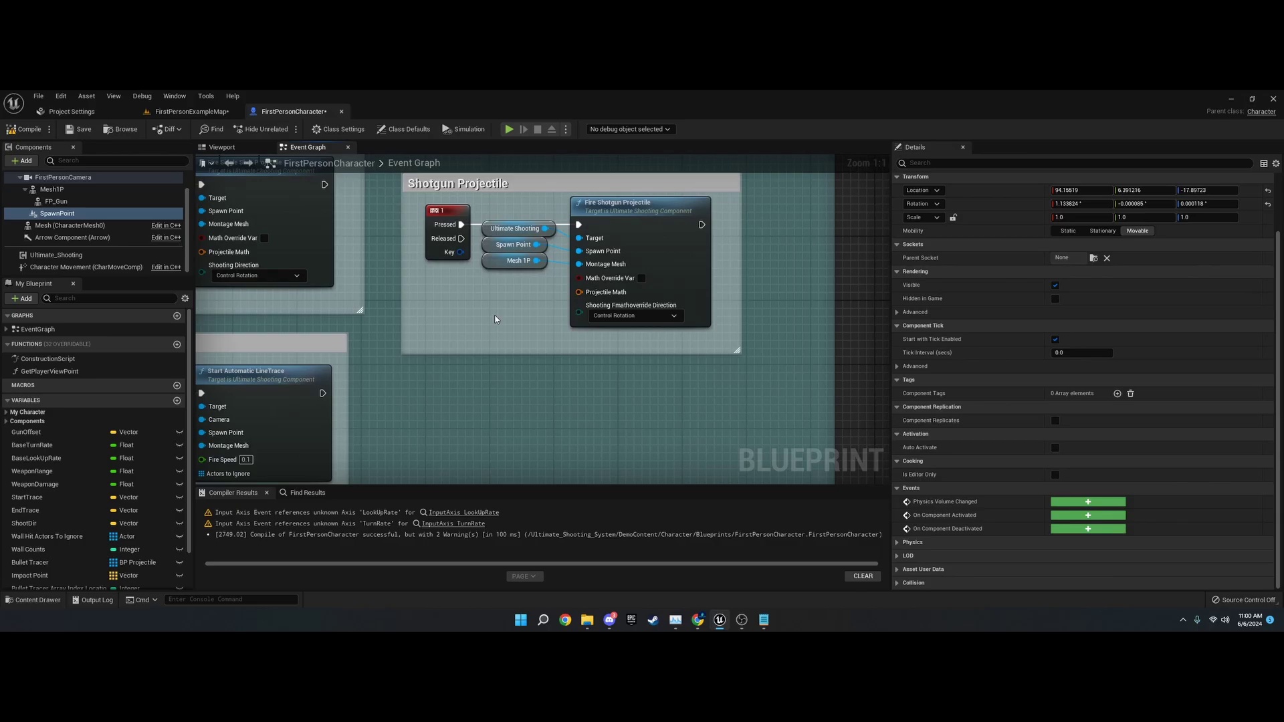
Step: Return to the FirstPersonExampleMap level and browse the plugin's DemoContent folders to the ChaosDestruction folder
scroll(497, 320, "down", 4)
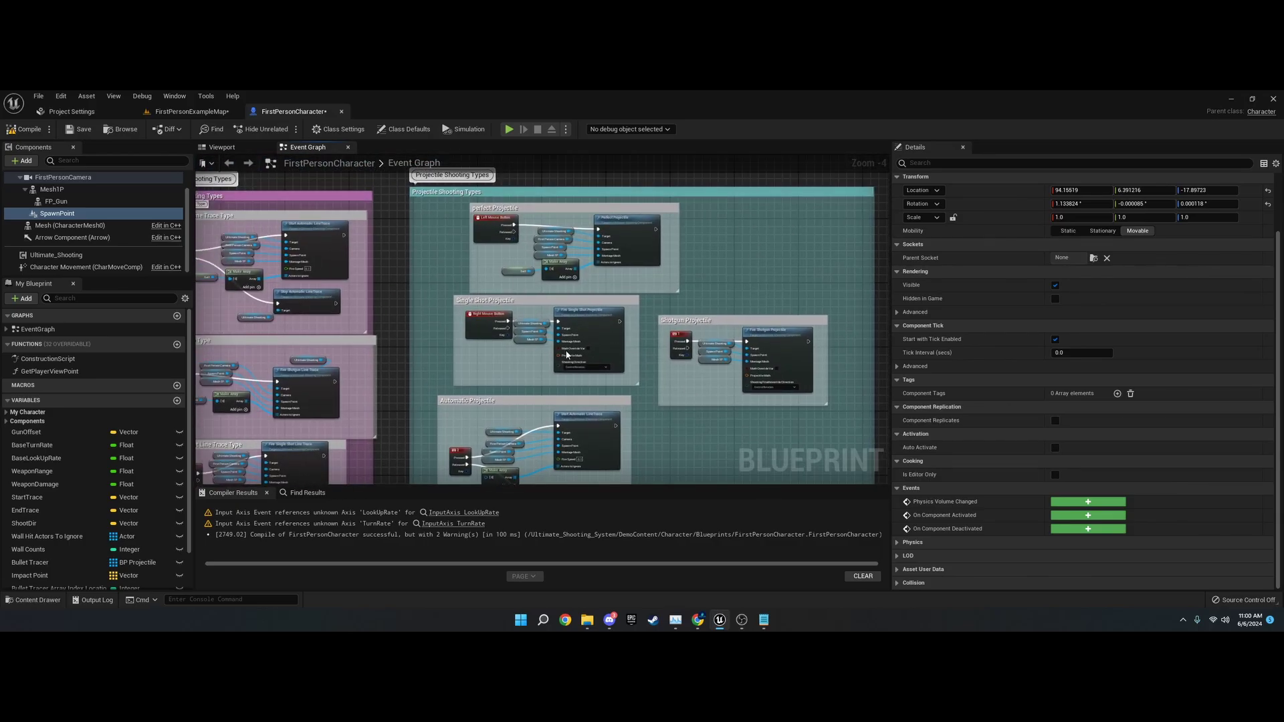
right_click_drag(436, 317, 491, 271)
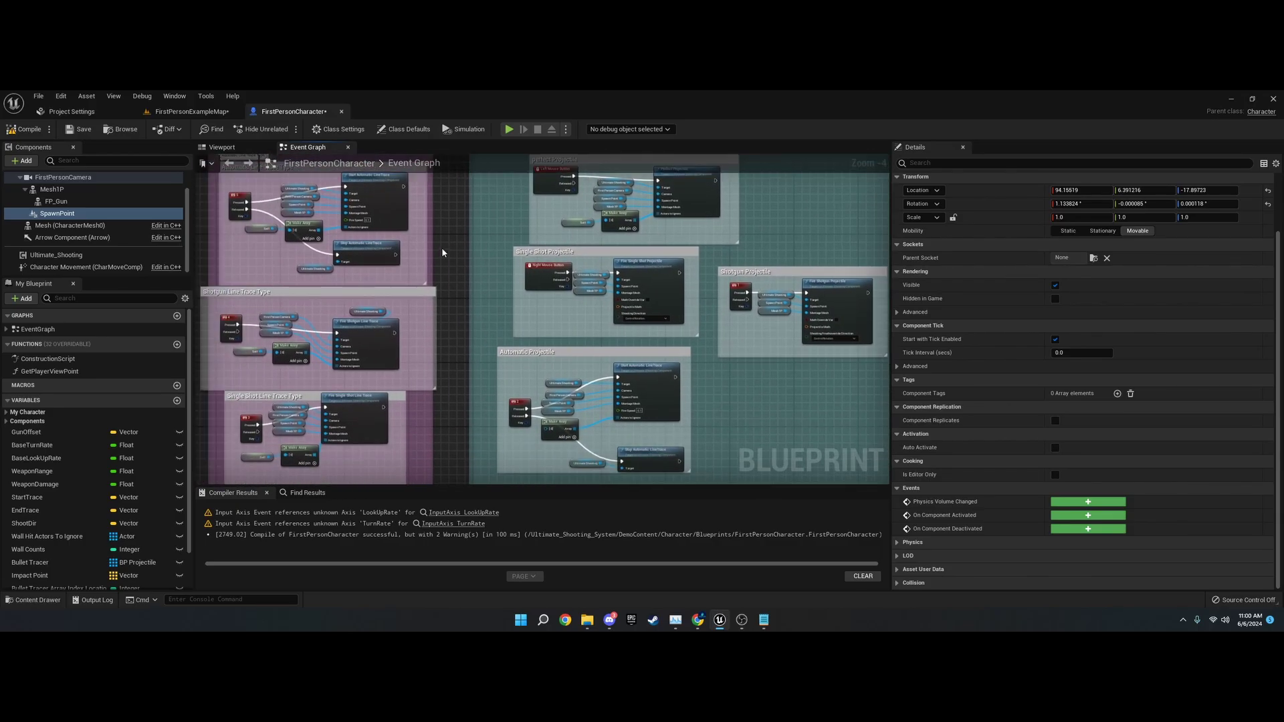
left_click(192, 111)
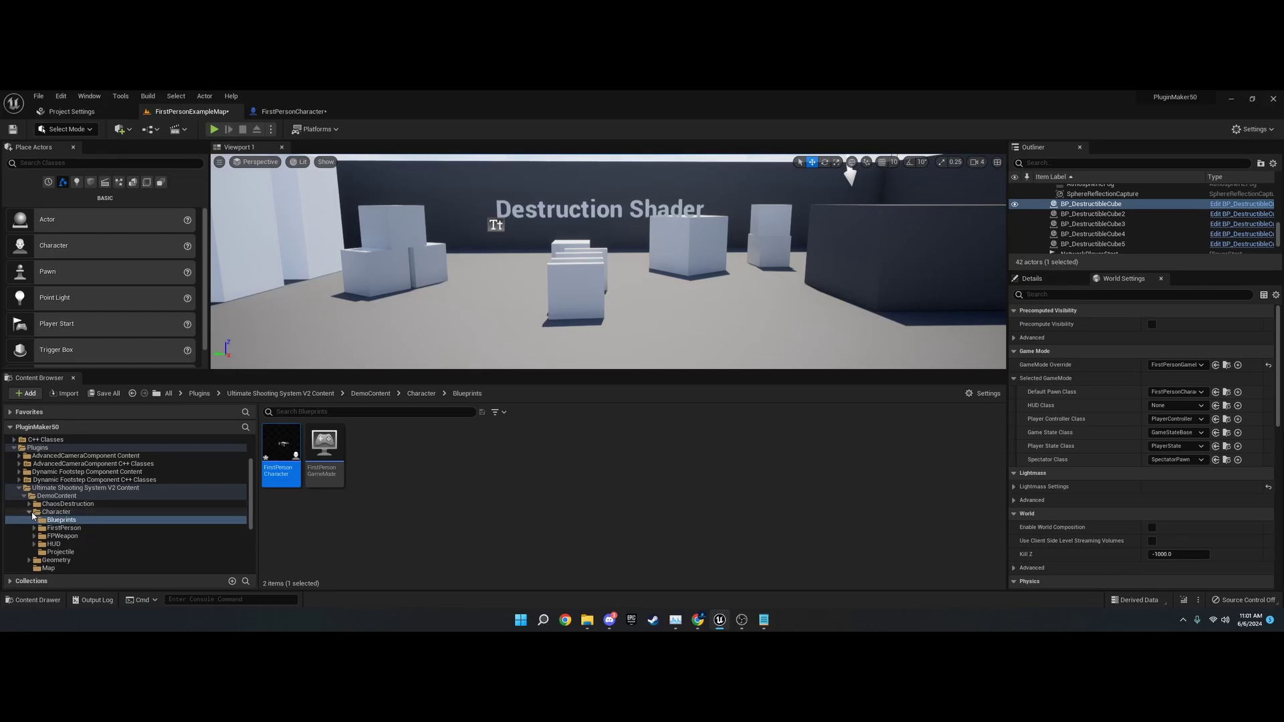
scroll(33, 516, "down", 1)
left_click(63, 511)
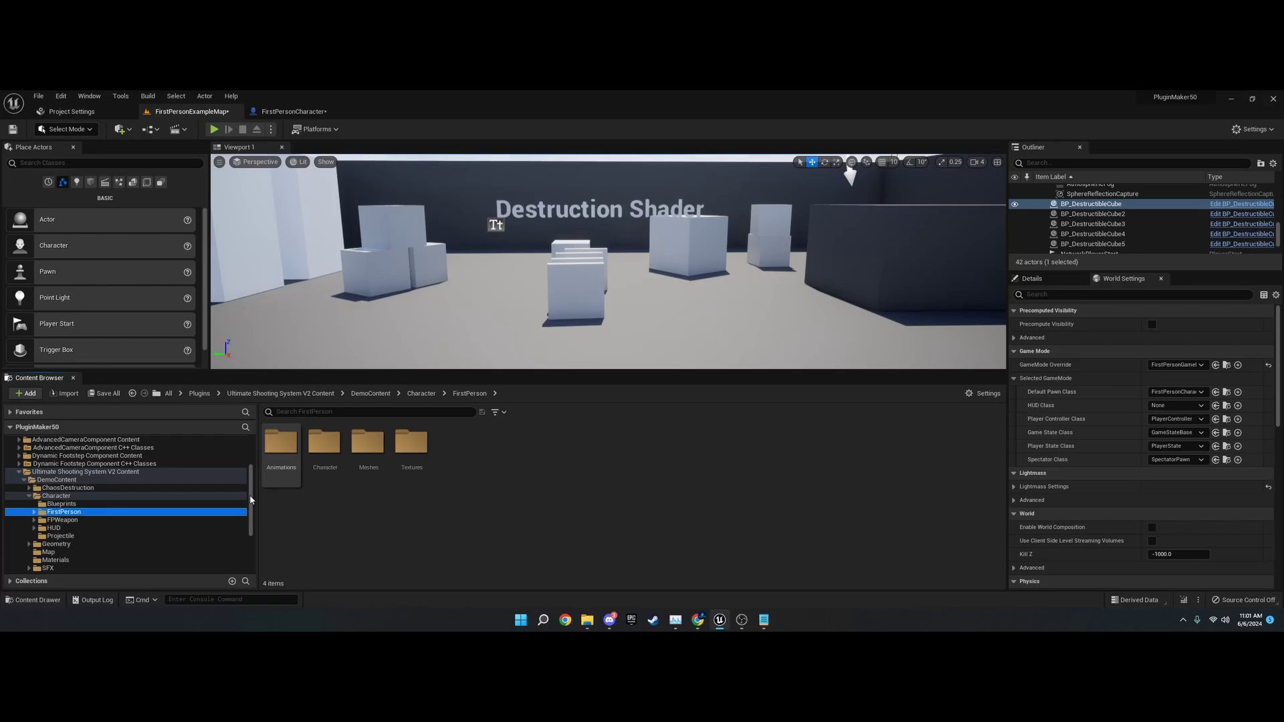
left_click(62, 503)
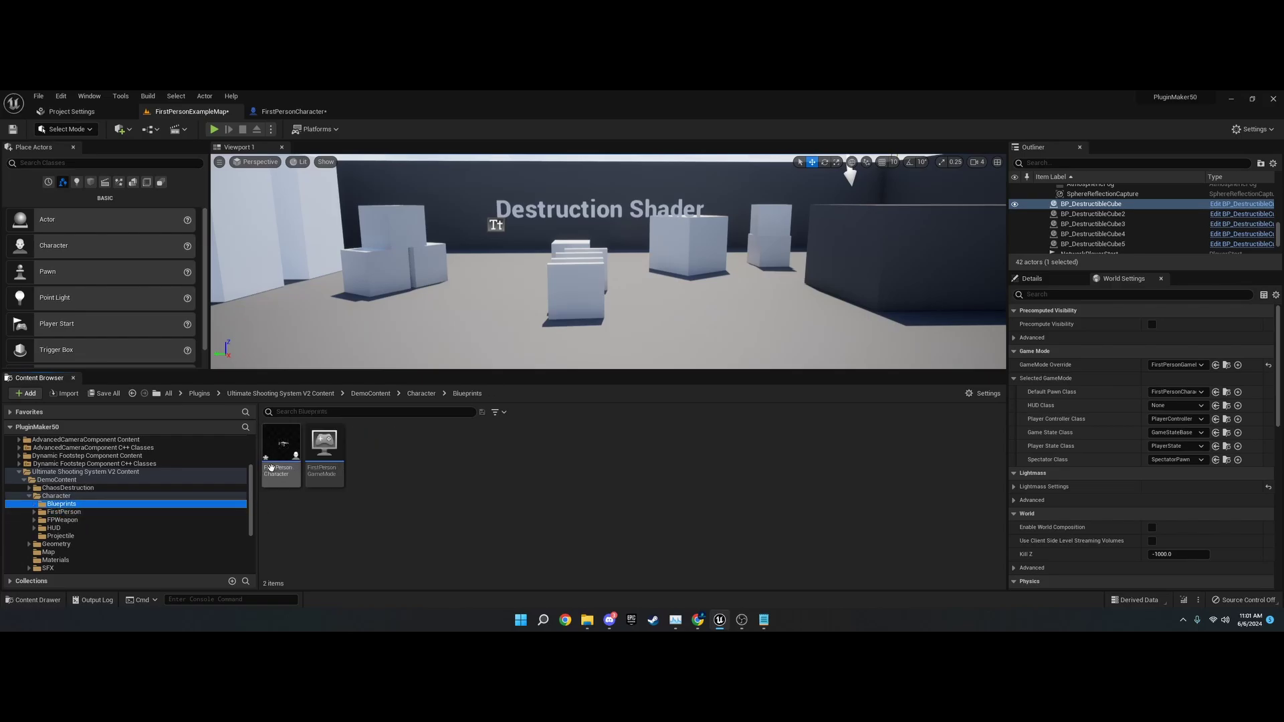
scroll(67, 522, "down", 1)
left_click(67, 472)
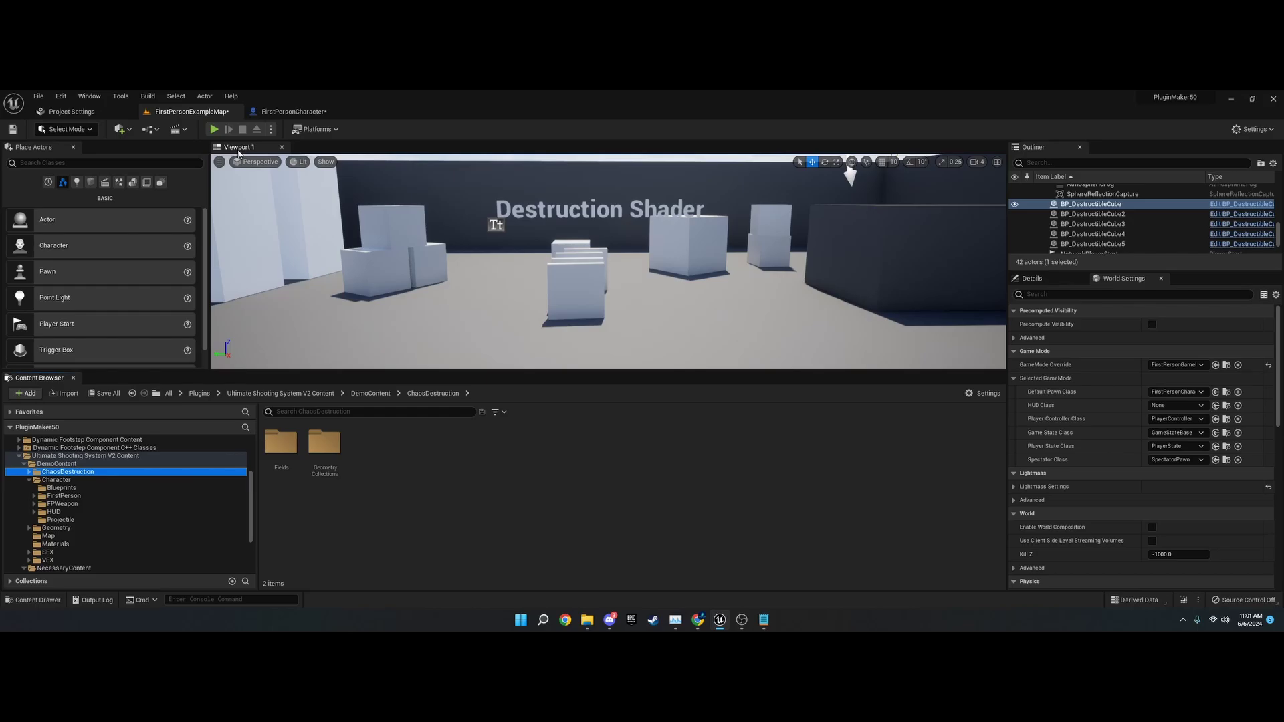
Step: Play the level, shoot the tall destructible towers to demonstrate Chaos destruction, and end the play session
left_click(407, 222)
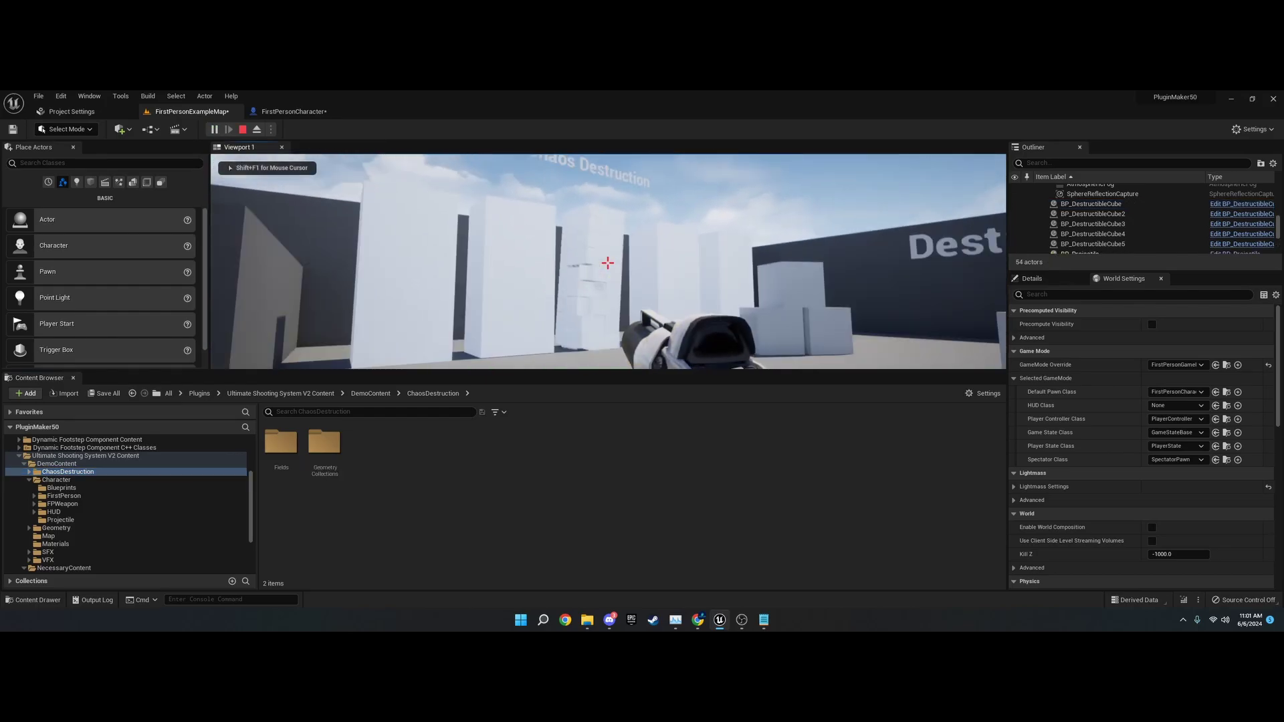
left_click(607, 262)
left_click(607, 261)
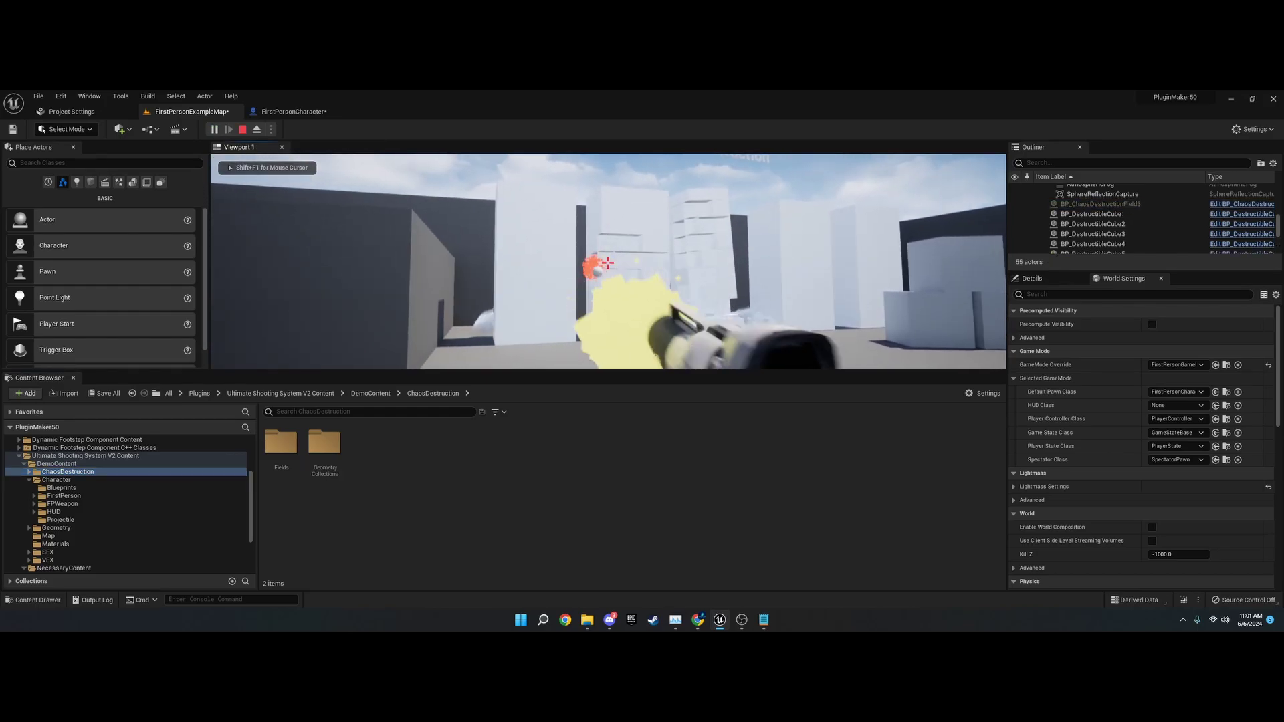
left_click(607, 263)
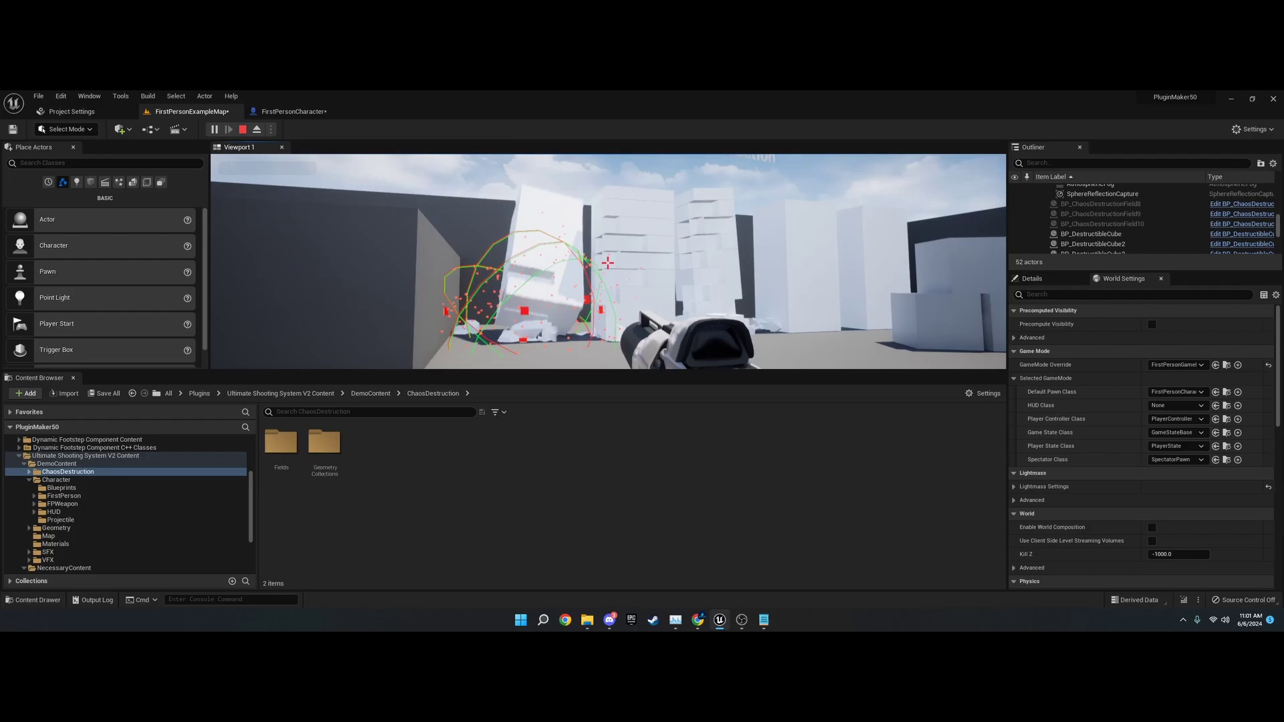
left_click(608, 263)
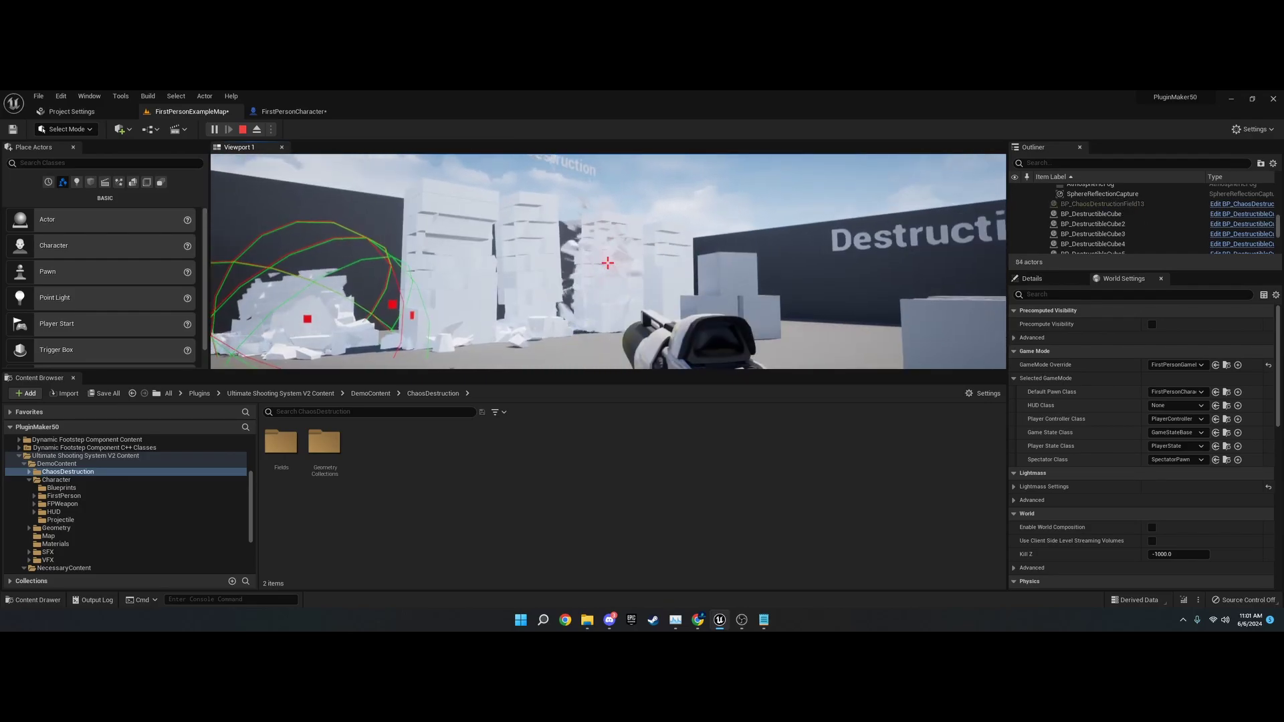
left_click(607, 263)
key("Escape")
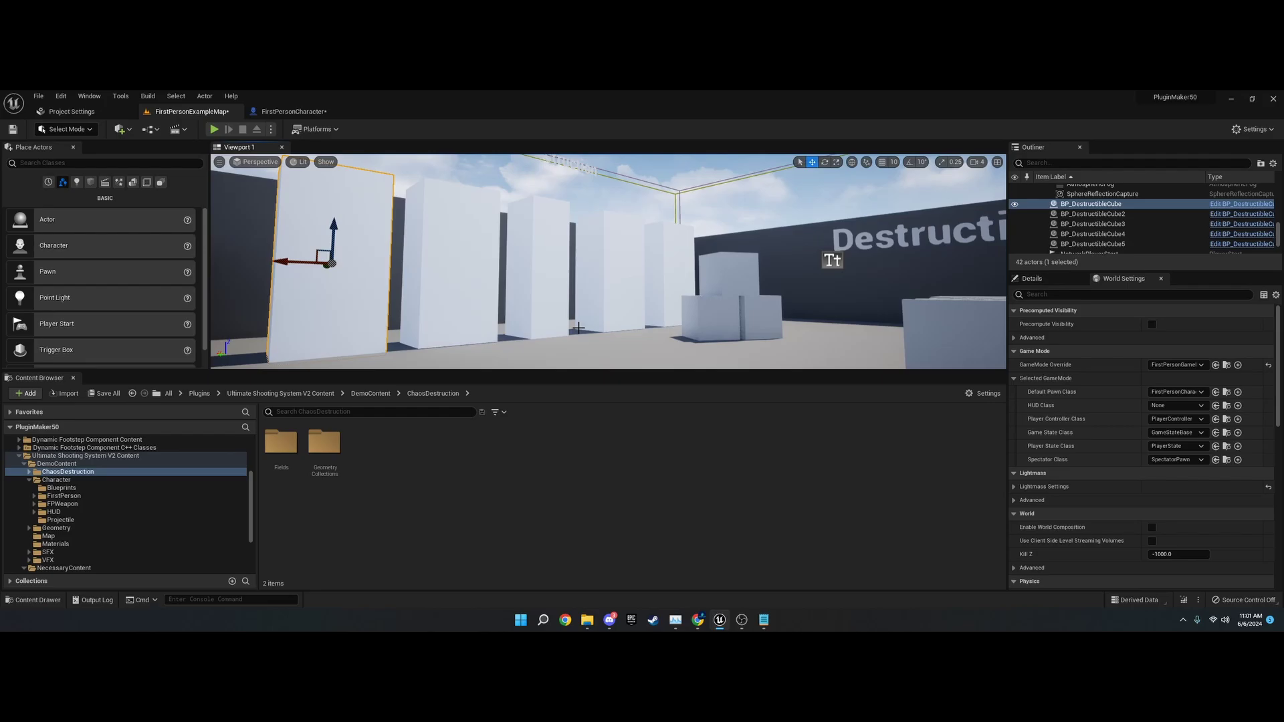
Step: Play the level again, fire a shot in the Destruction Shader area, and end the session
left_click(215, 129)
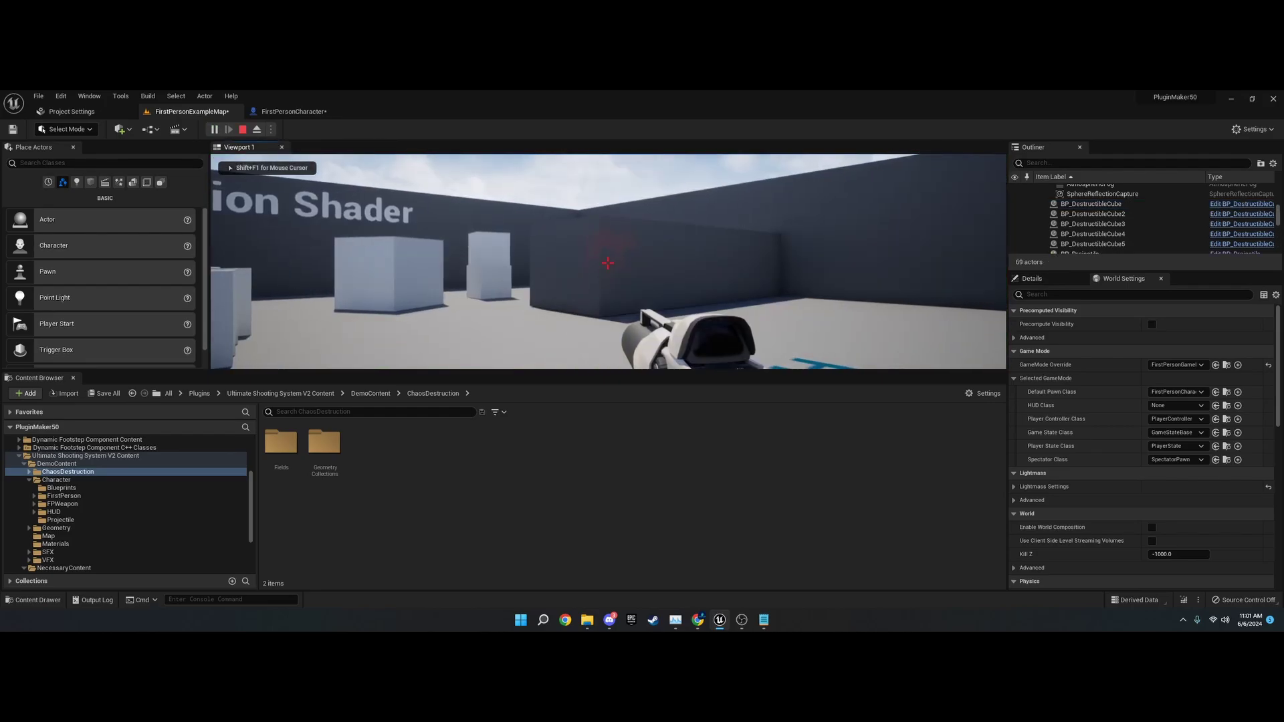
left_click(607, 263)
key("Escape")
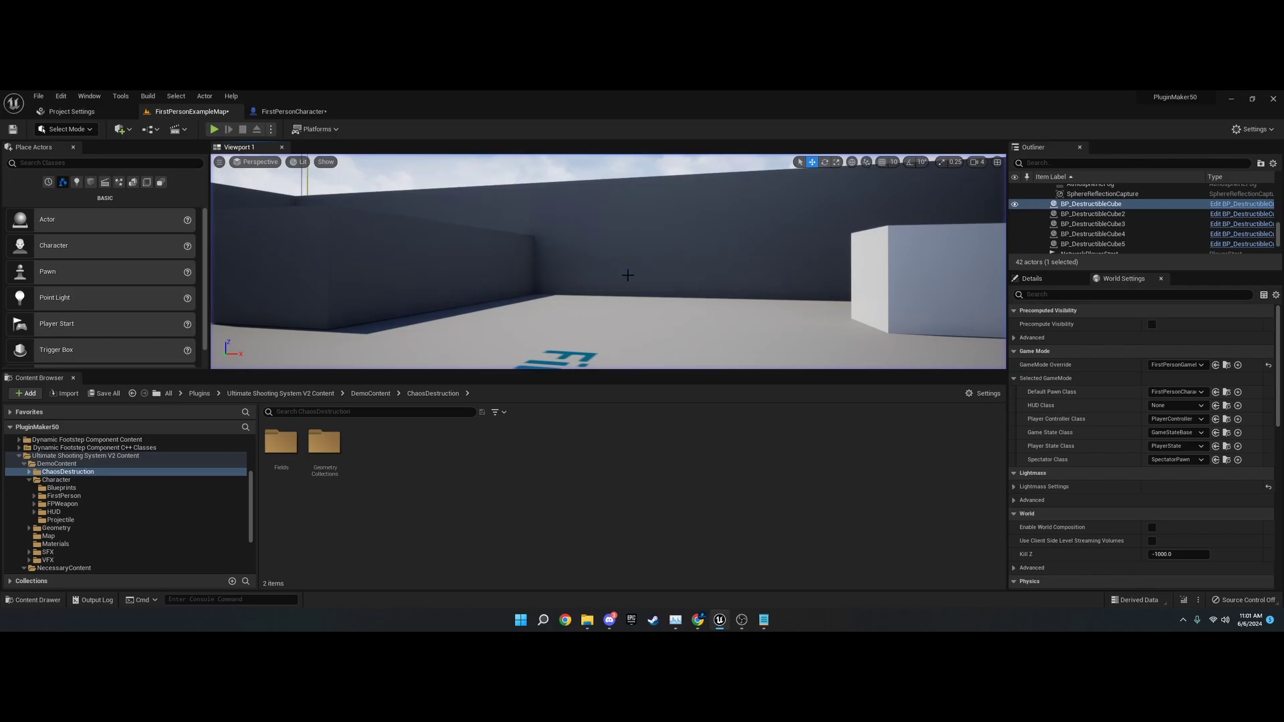
Step: Open the BP_ChaosDestructionField blueprint from the ChaosDestruction Fields folder and inspect its event graph
right_click_drag(675, 273, 551, 273)
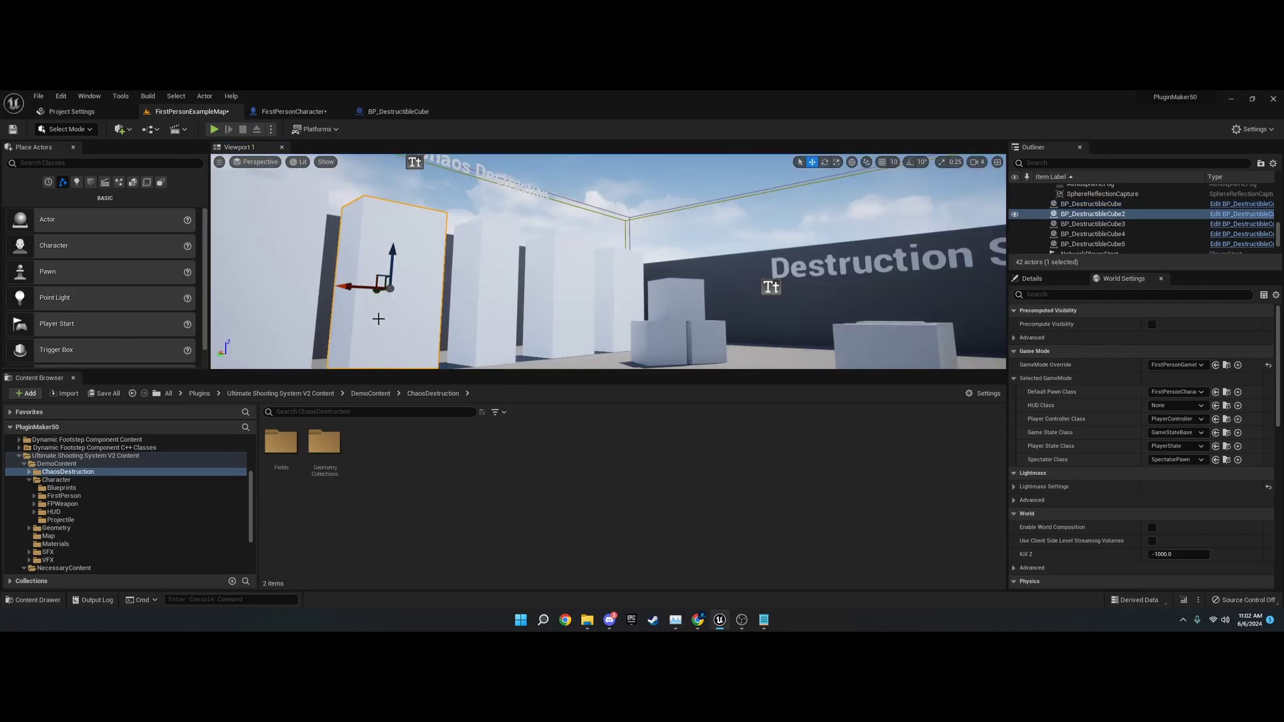
right_click_drag(378, 318, 474, 365)
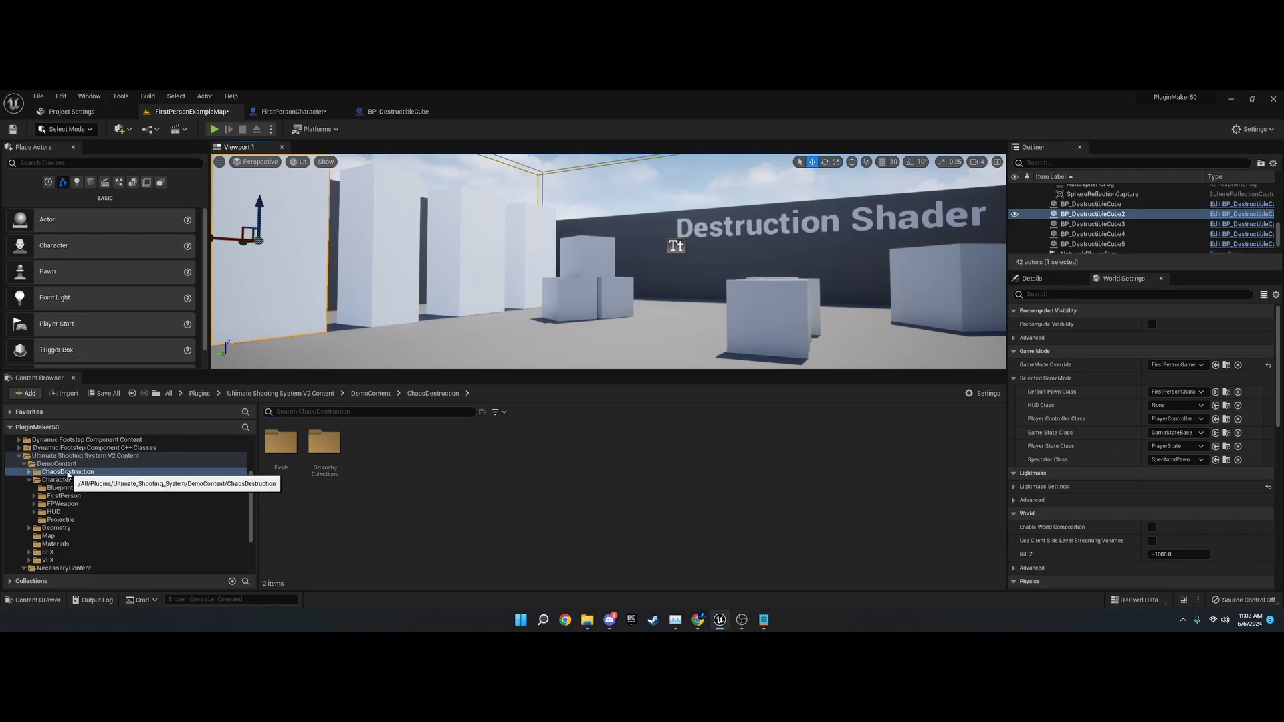
double_click(282, 470)
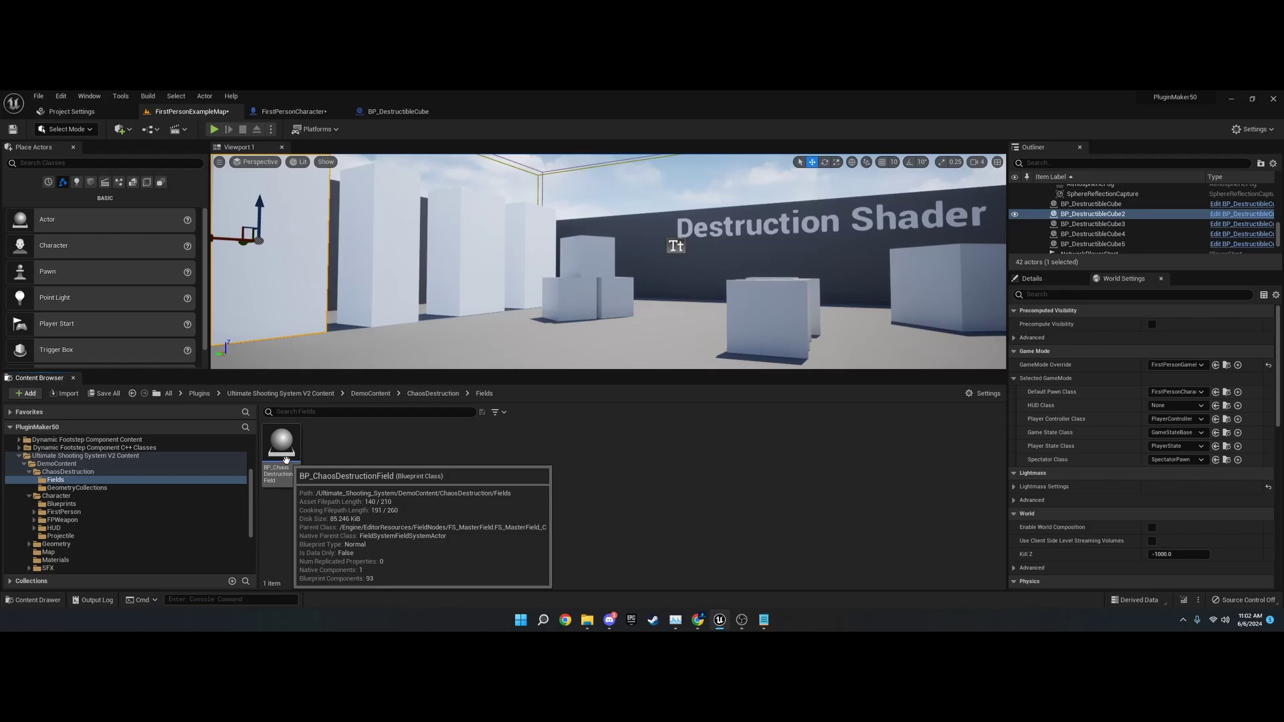
double_click(283, 462)
left_click(192, 111)
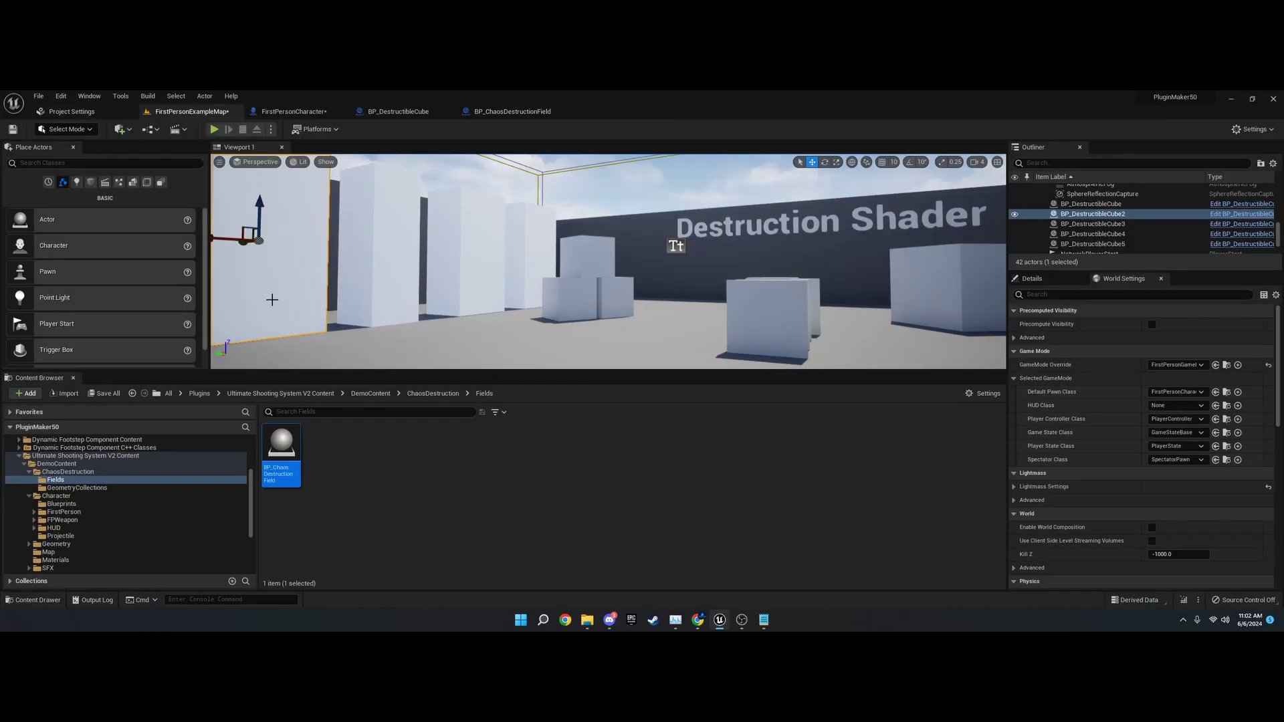
double_click(299, 468)
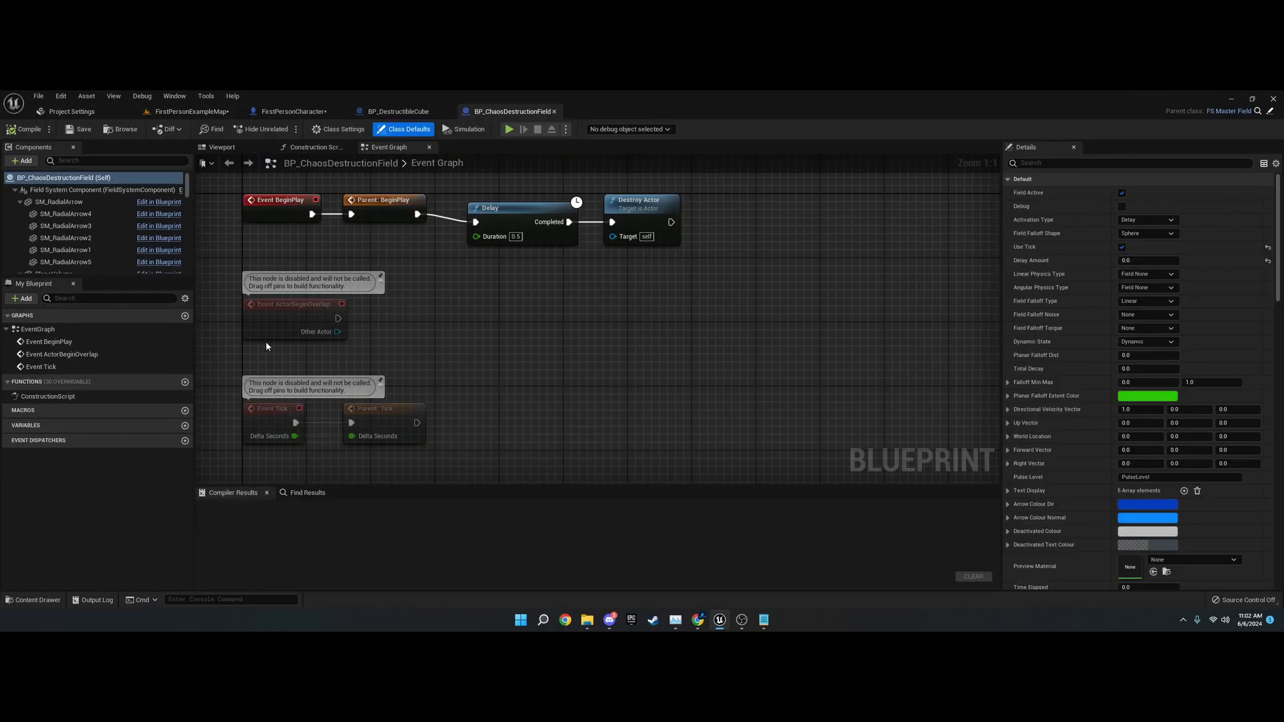
Step: Place a BP_ChaosDestructionField actor in the level beside the destructible towers and raise it off the floor
left_click(193, 114)
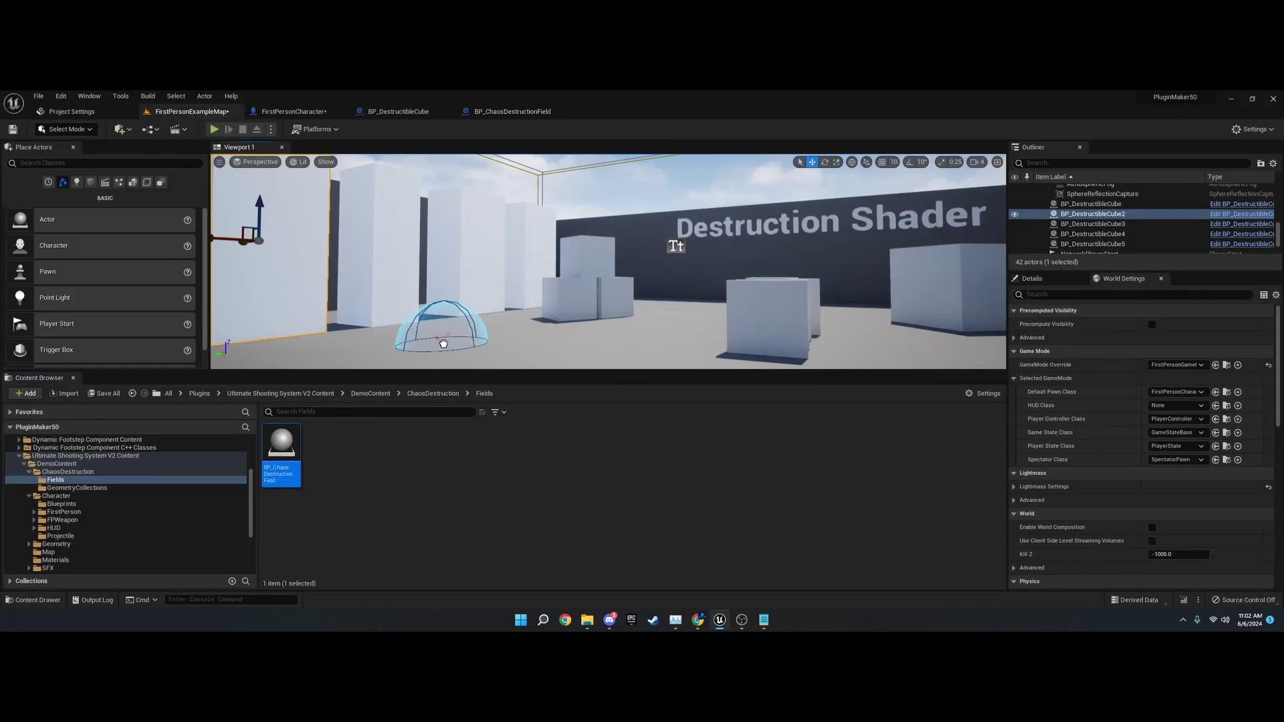
left_click_drag(442, 343, 438, 258)
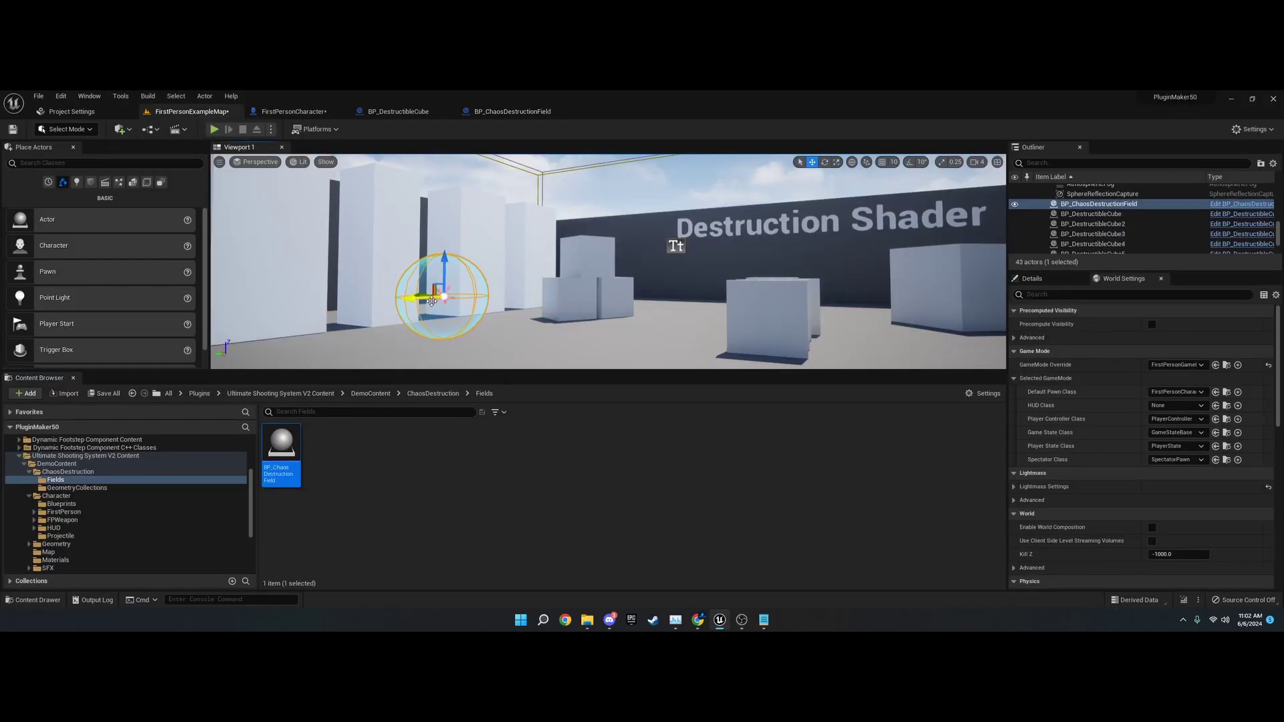
Step: Review the placed field's details and the available Activation Type options without changing the setting
left_click(1044, 279)
scroll(1120, 496, "down", 2)
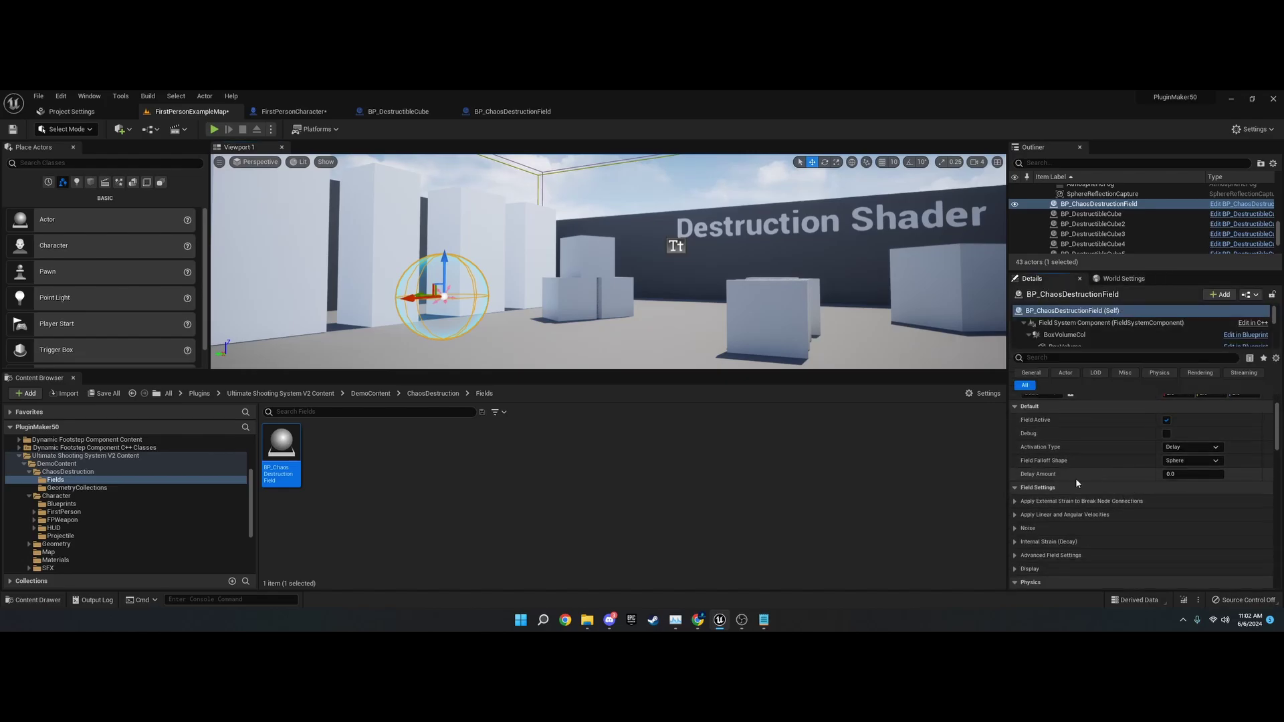
left_click(1194, 447)
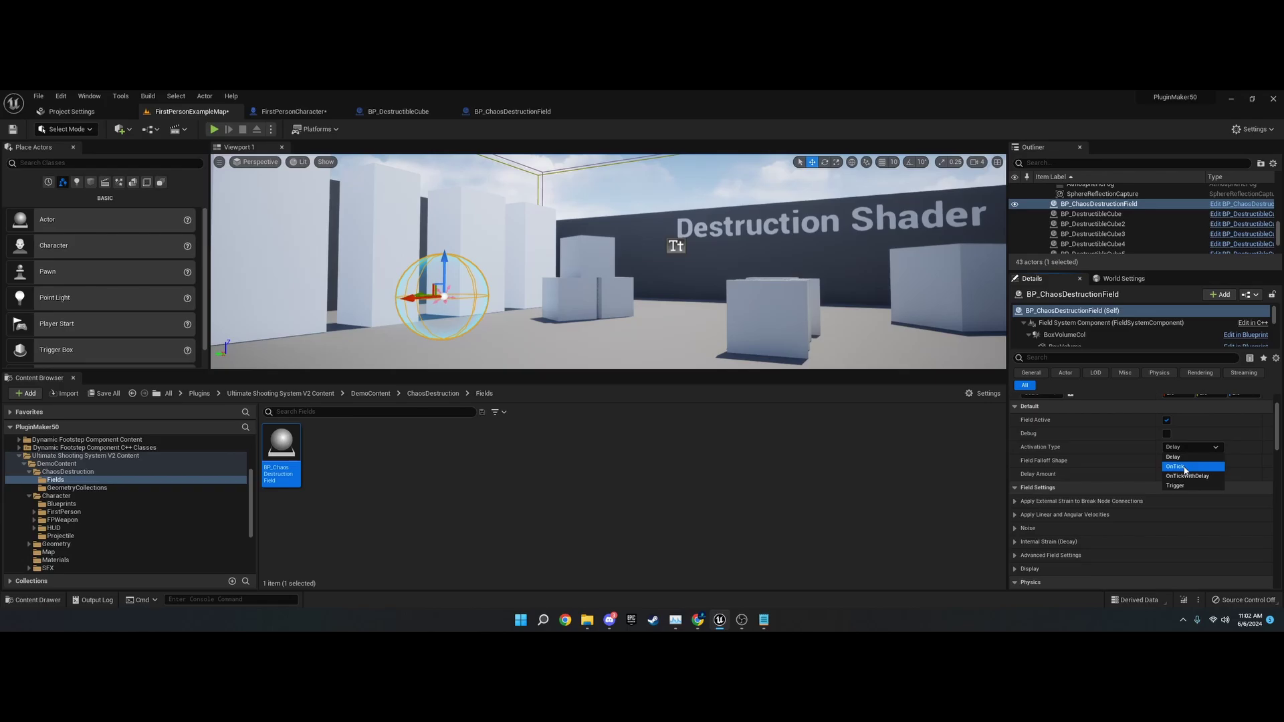
left_click(565, 310)
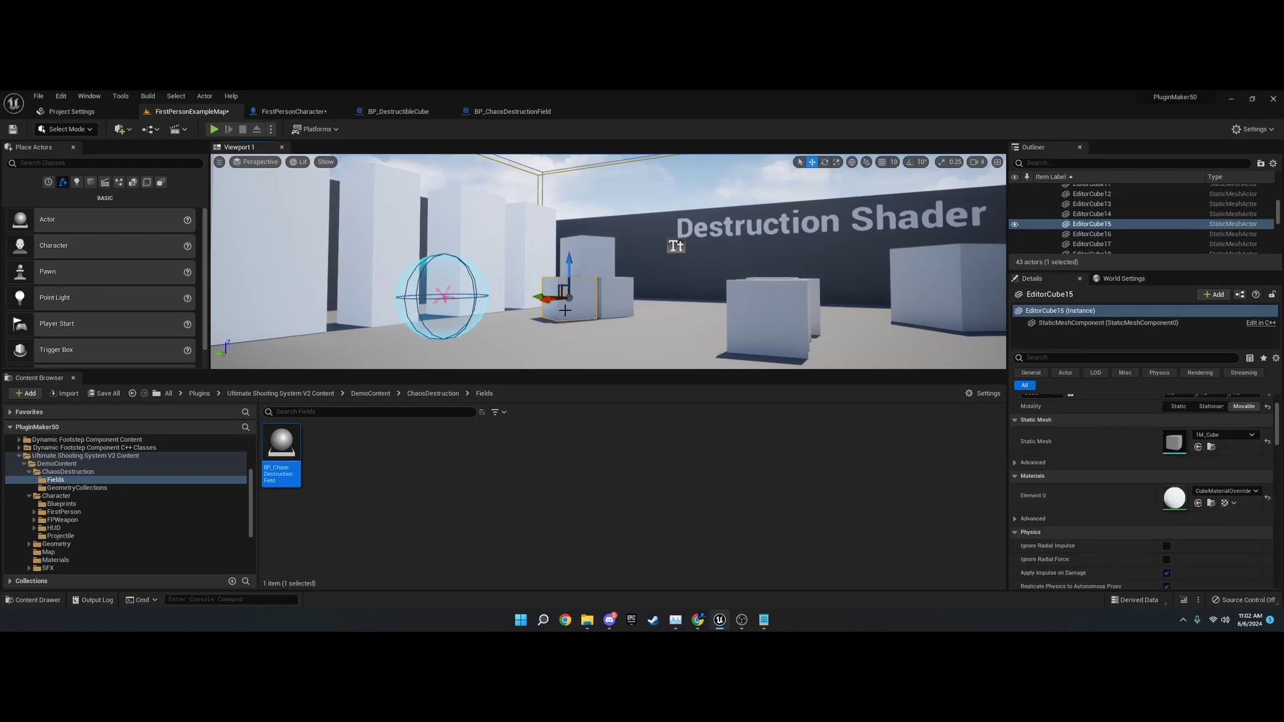
Step: Select the BP_ChaosDestructionField actor and shift it slightly along its X axis beside the BP_DestructibleCube4 tower
left_click(476, 242)
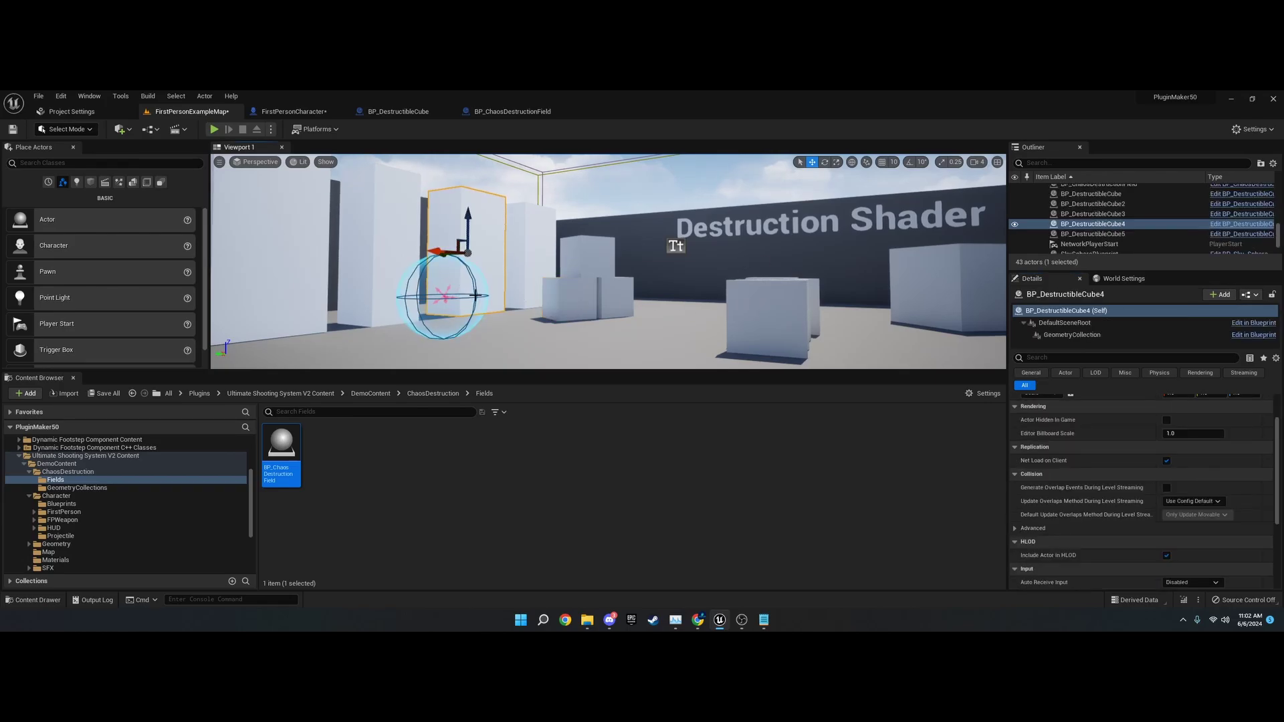
left_click(444, 295)
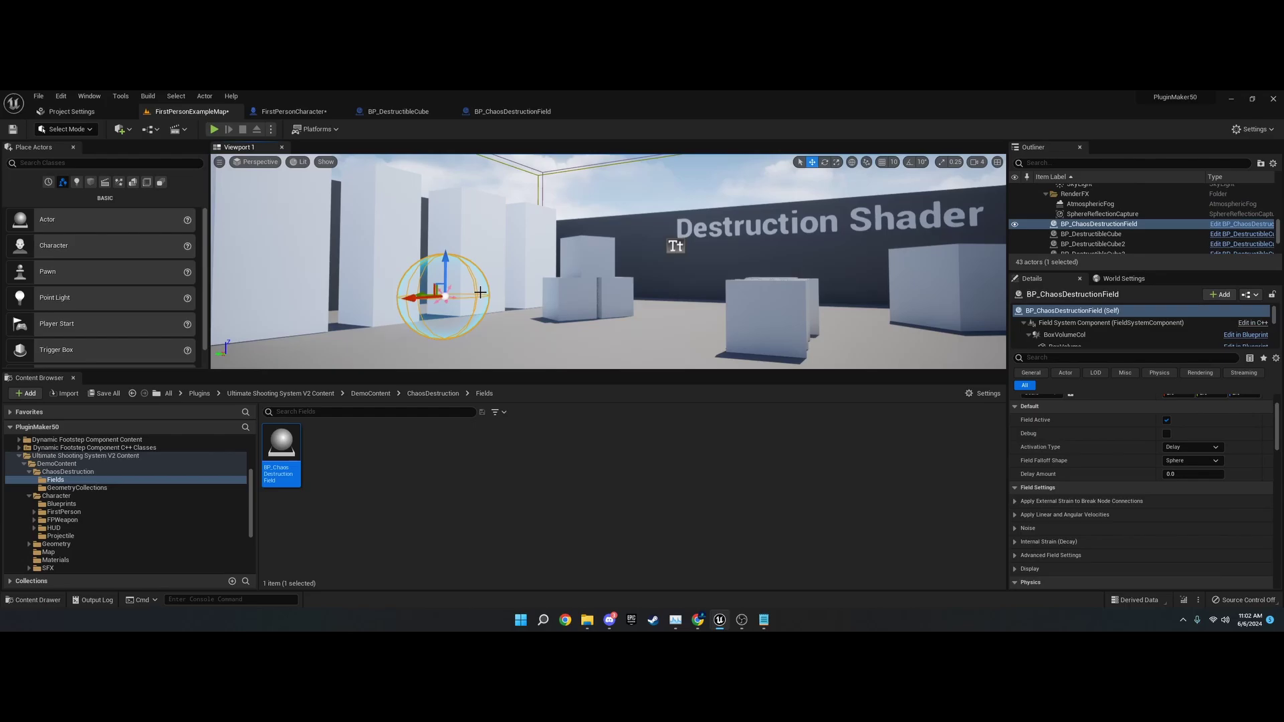
left_click(474, 242)
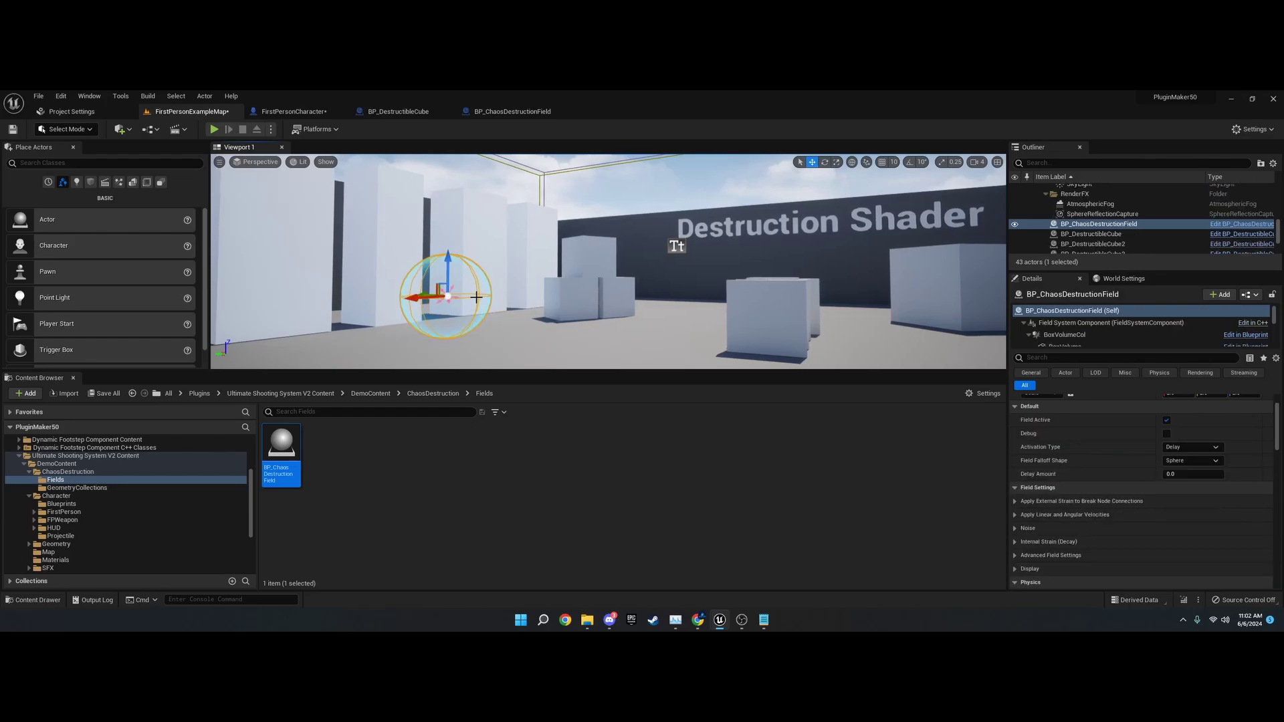
left_click(466, 301)
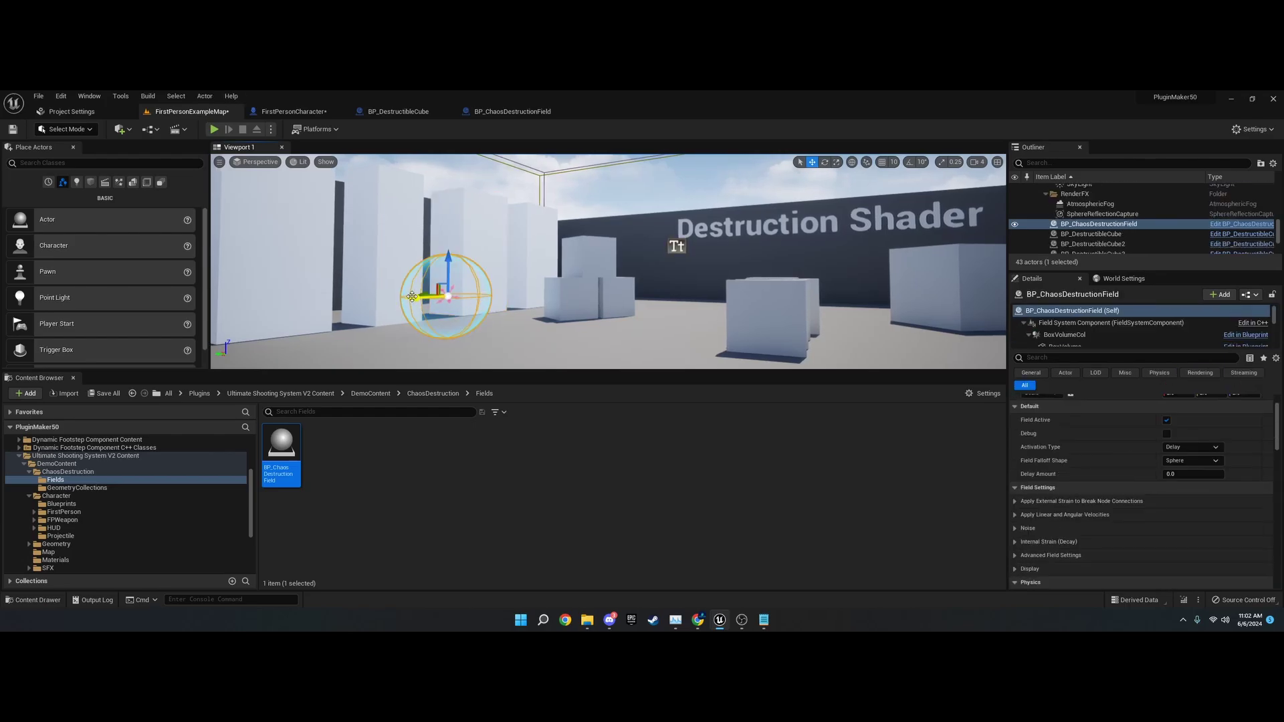
mouse_move(412, 296)
left_mouse_down()
mouse_move(338, 299)
mouse_move(461, 299)
mouse_move(338, 301)
mouse_move(416, 310)
left_mouse_up()
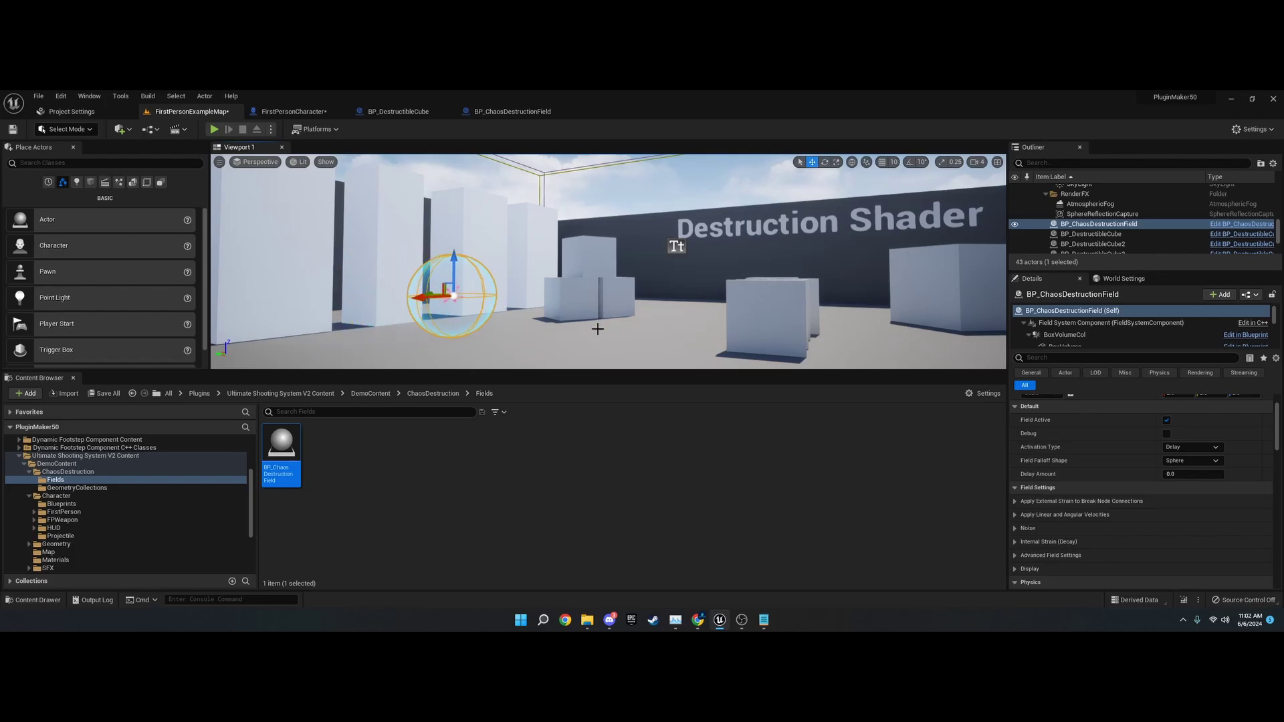
Step: Switch the field's Field Falloff Shape to Box, and restore it to Sphere
left_click(1180, 461)
left_click(1187, 472)
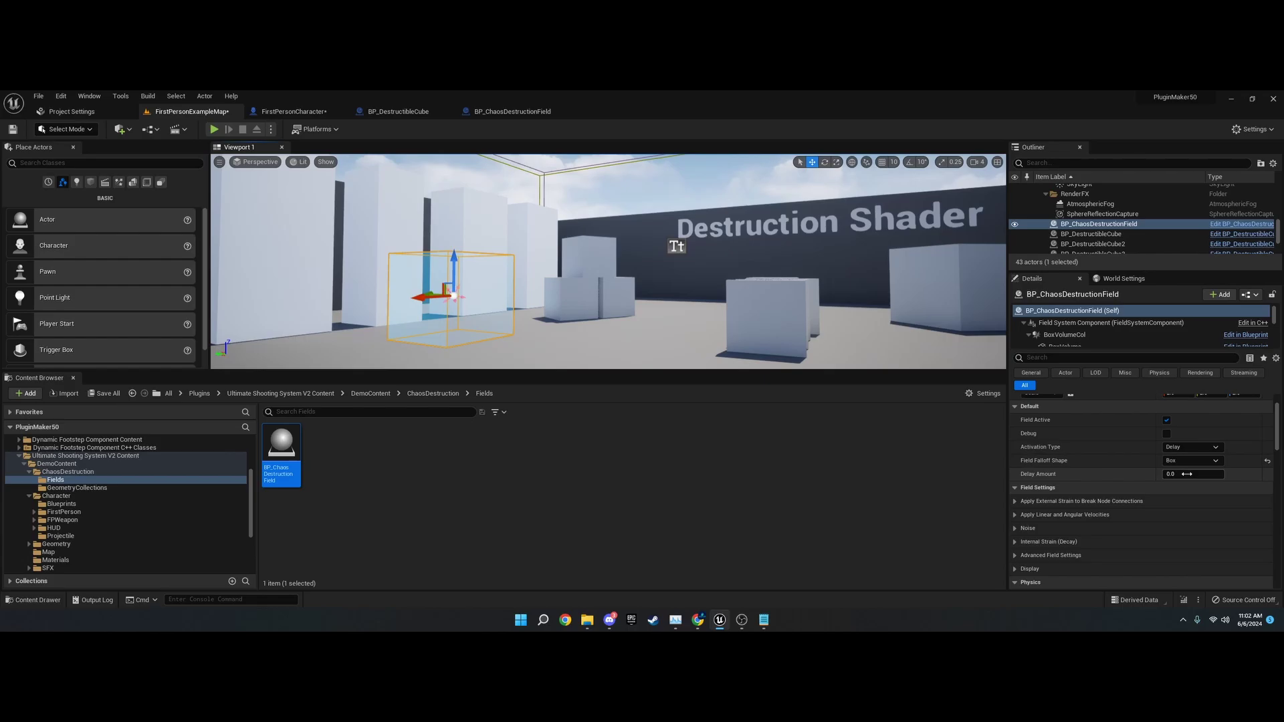
left_click(1192, 461)
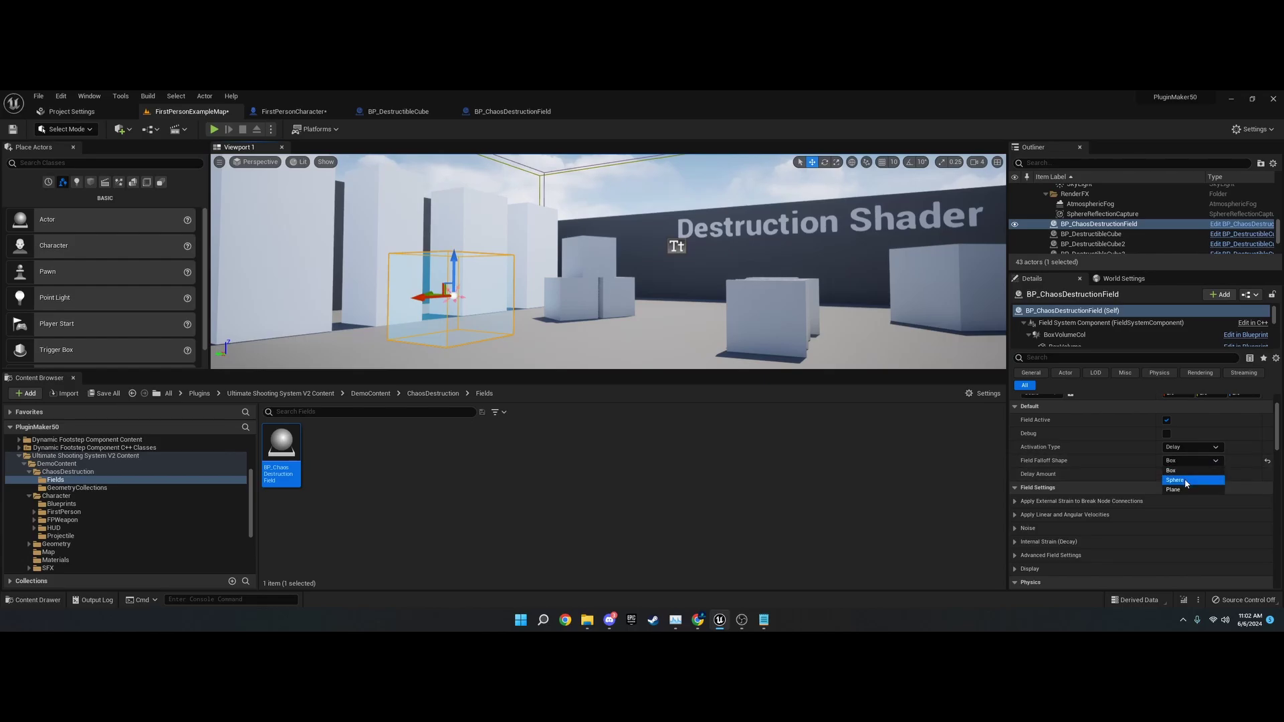
left_click(1187, 482)
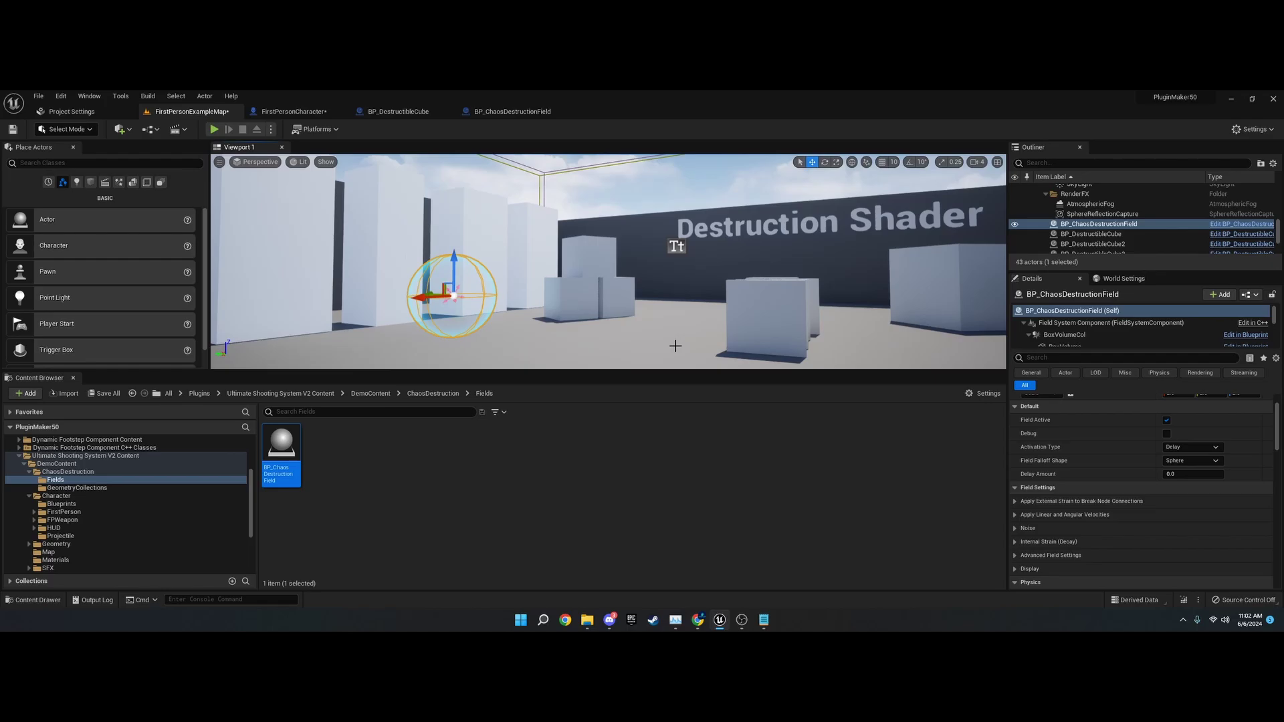
Step: Play-test the level, shoot the destructible towers to observe the chaos destruction, and end the play session
mouse_move(291, 454)
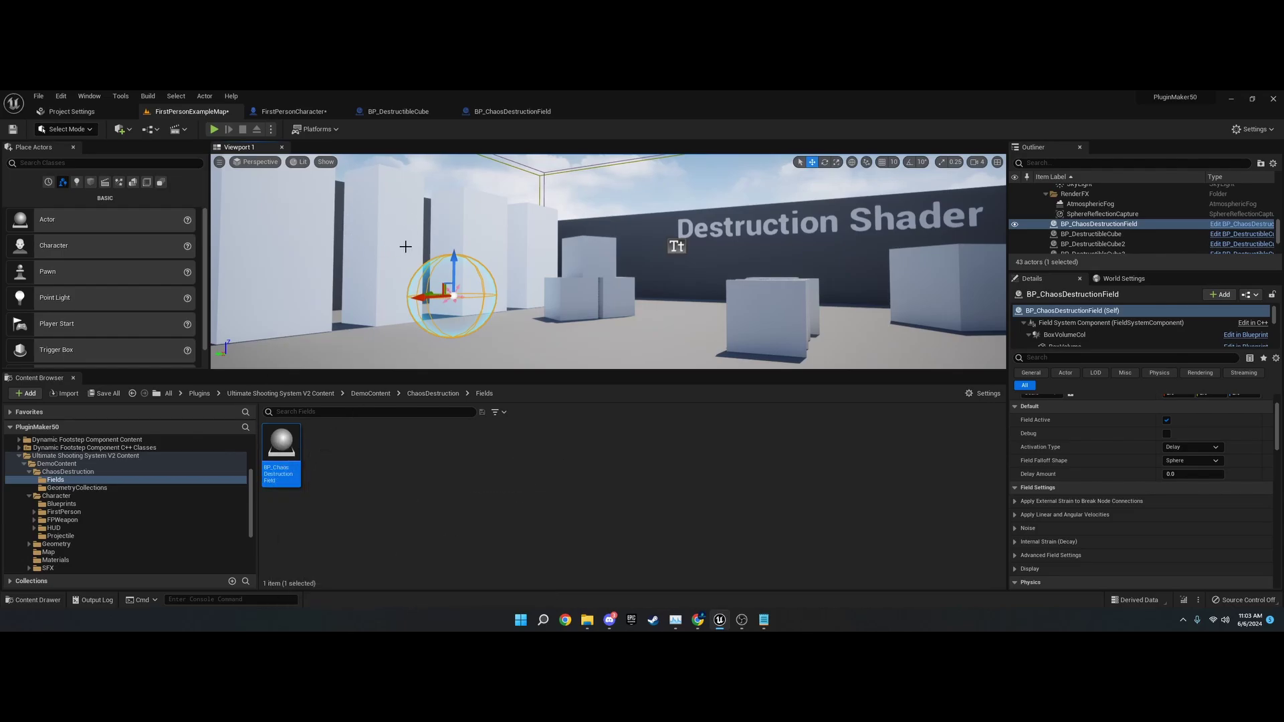
left_click(215, 130)
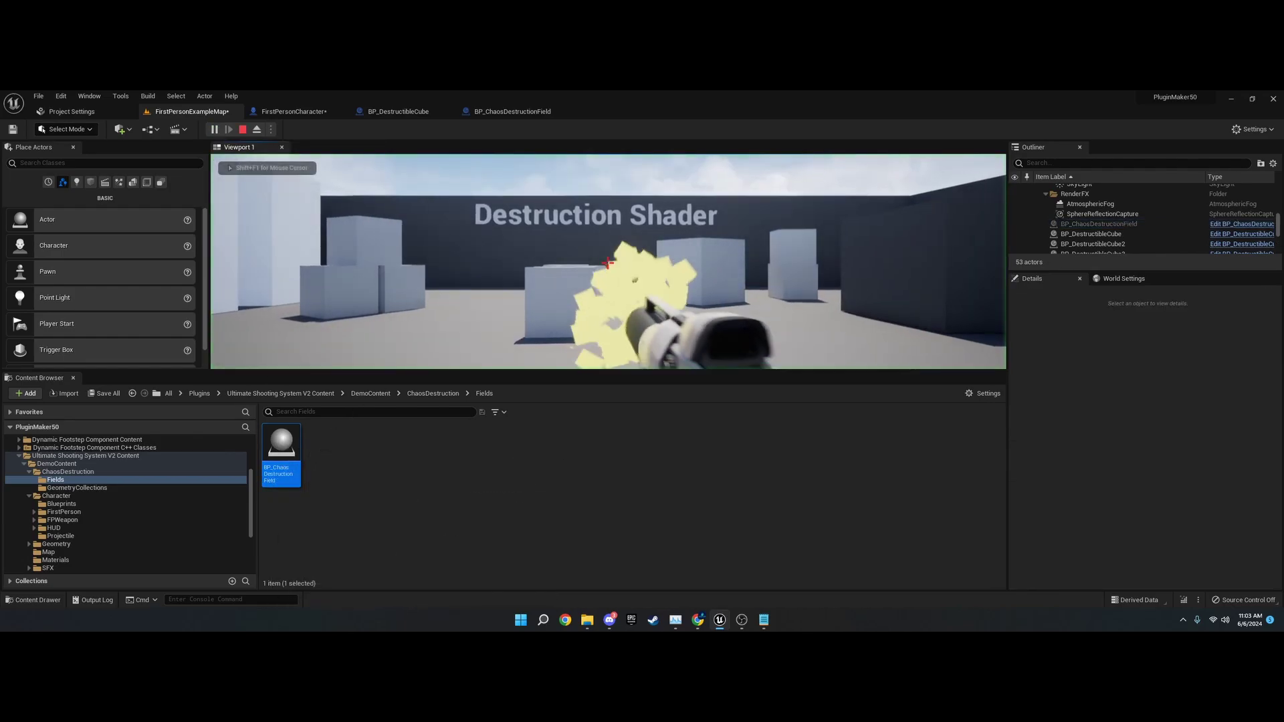
left_click(607, 263)
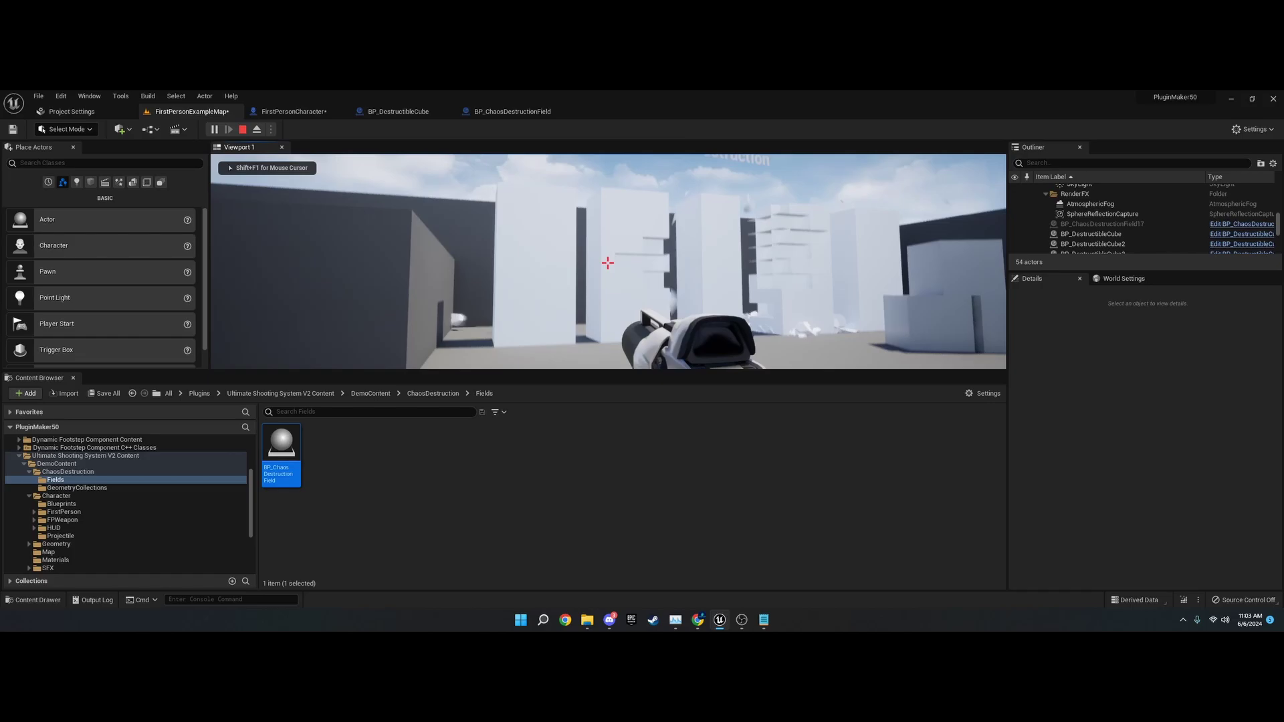
left_click(607, 263)
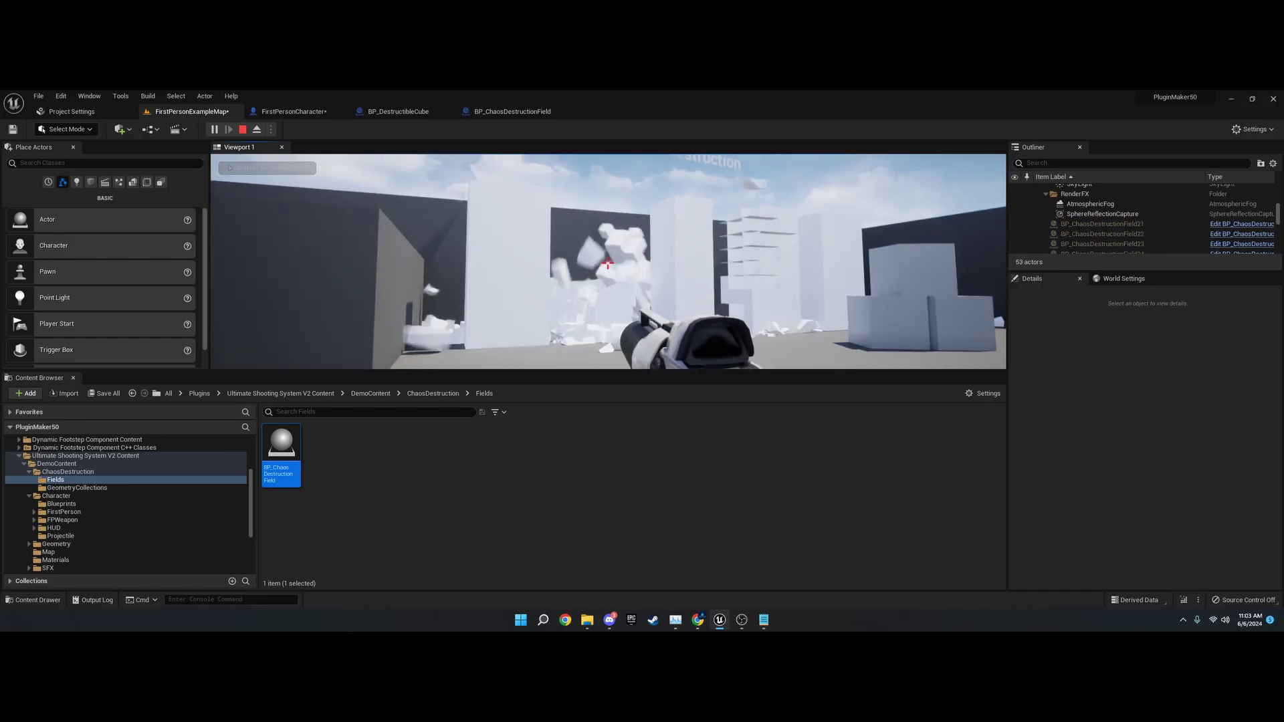
key("Escape")
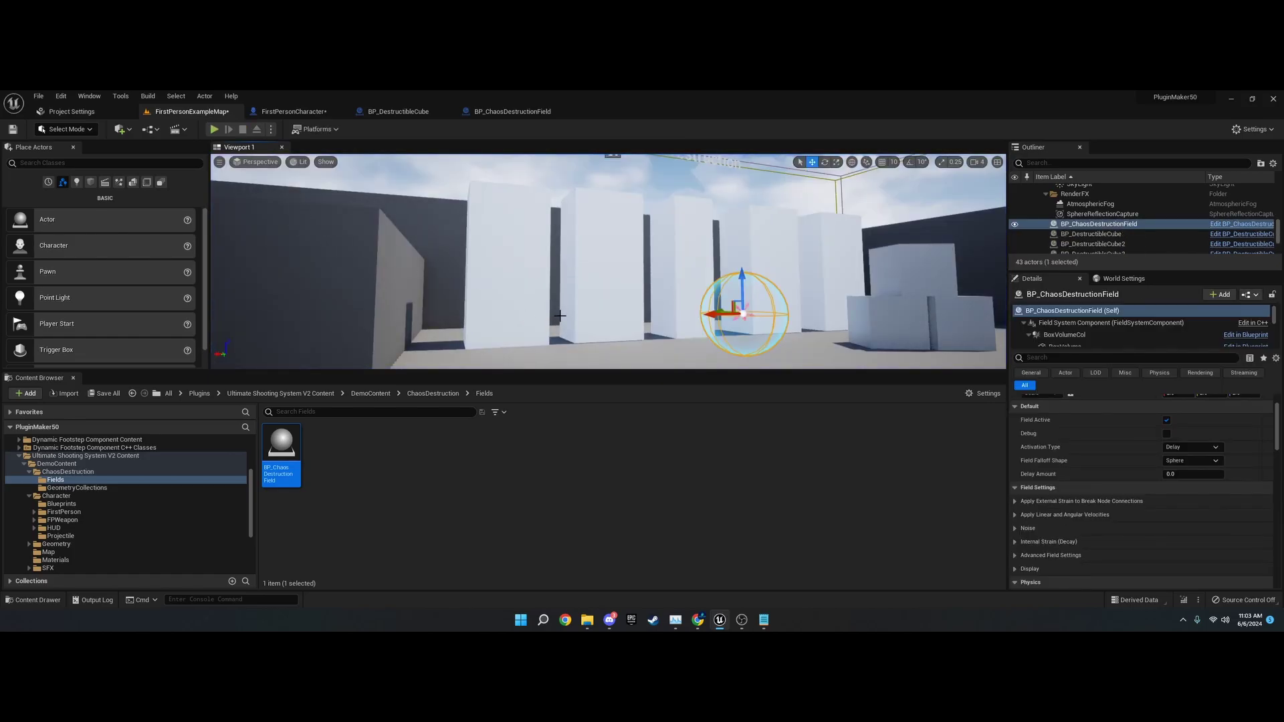
Step: Delete the BP_ChaosDestructionField actor from the level
right_click_drag(560, 315, 508, 316)
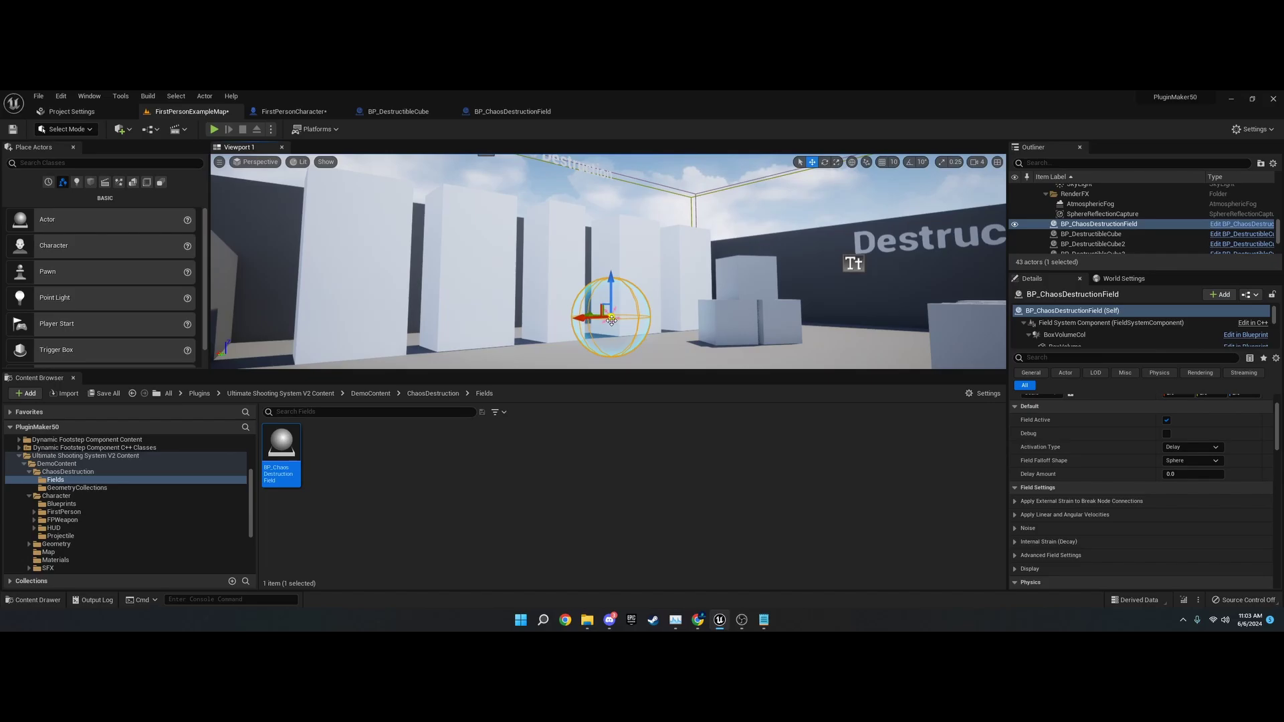
key("Delete")
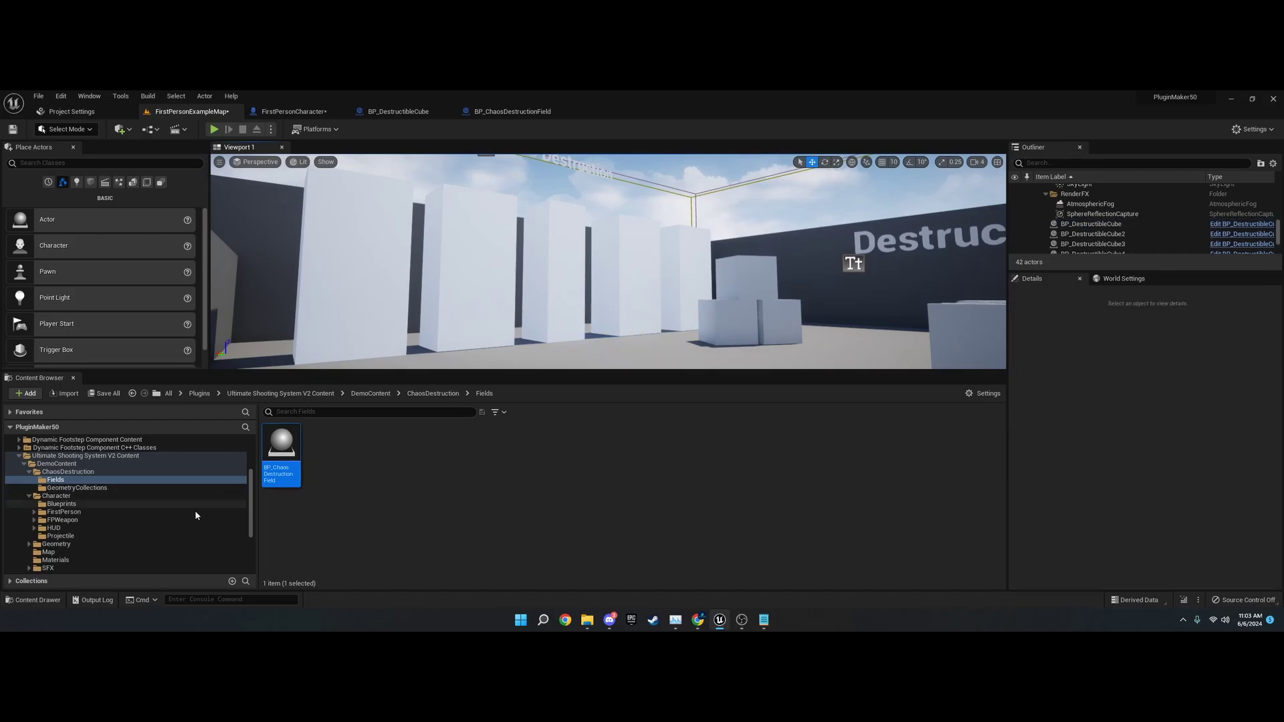
Step: Browse the GeometryCollections folder and inspect the W_Crosshairs widget from the HUD's CrossHairs folder, closing its editor when finished
left_click(86, 488)
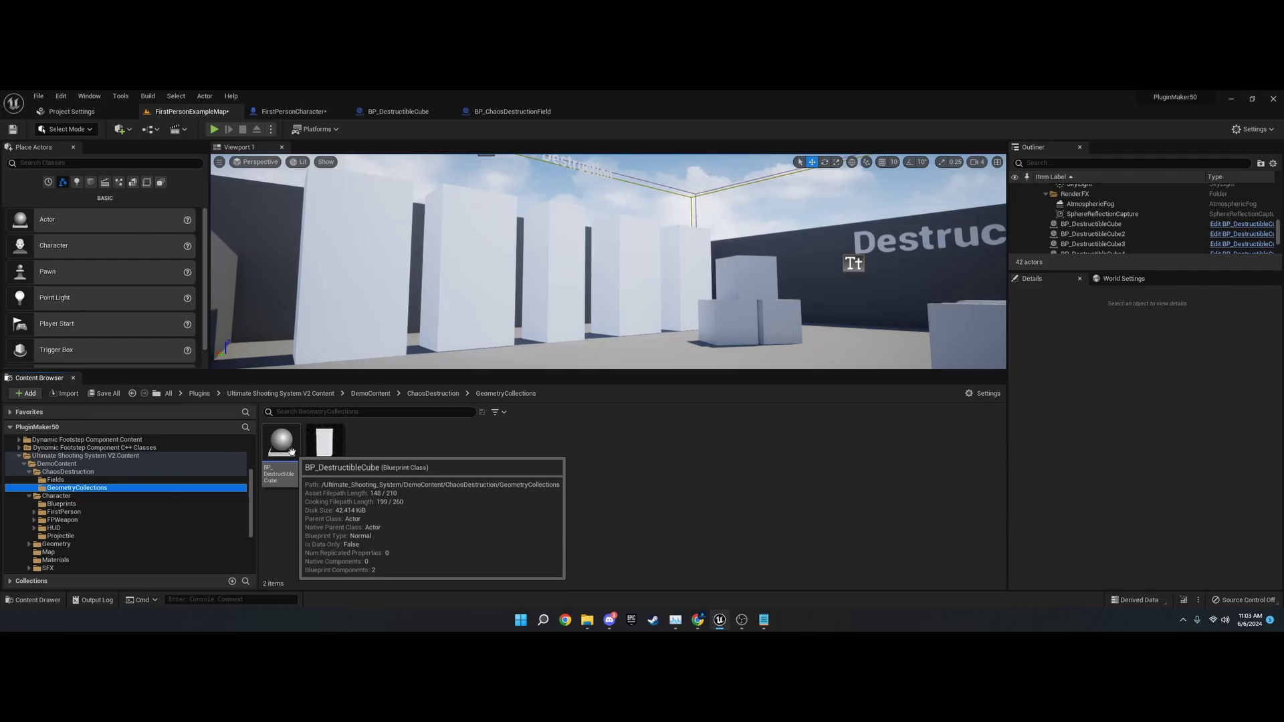
left_click(65, 529)
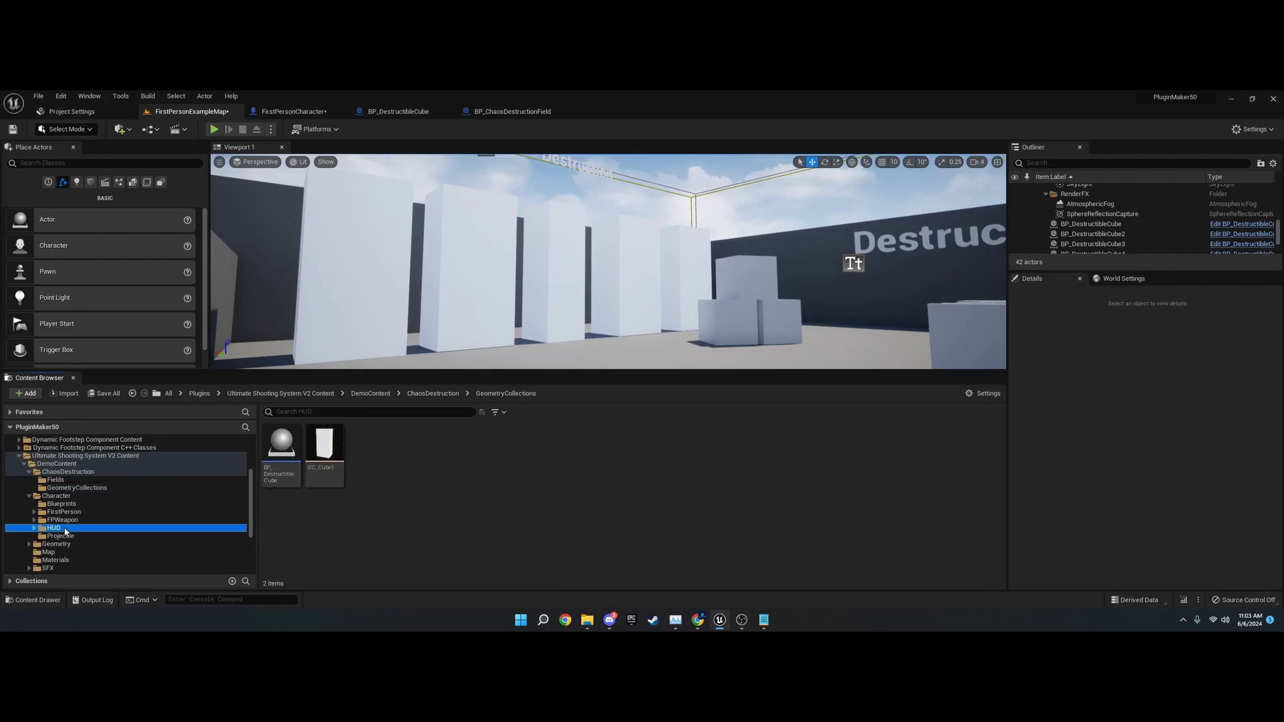
double_click(280, 455)
double_click(275, 476)
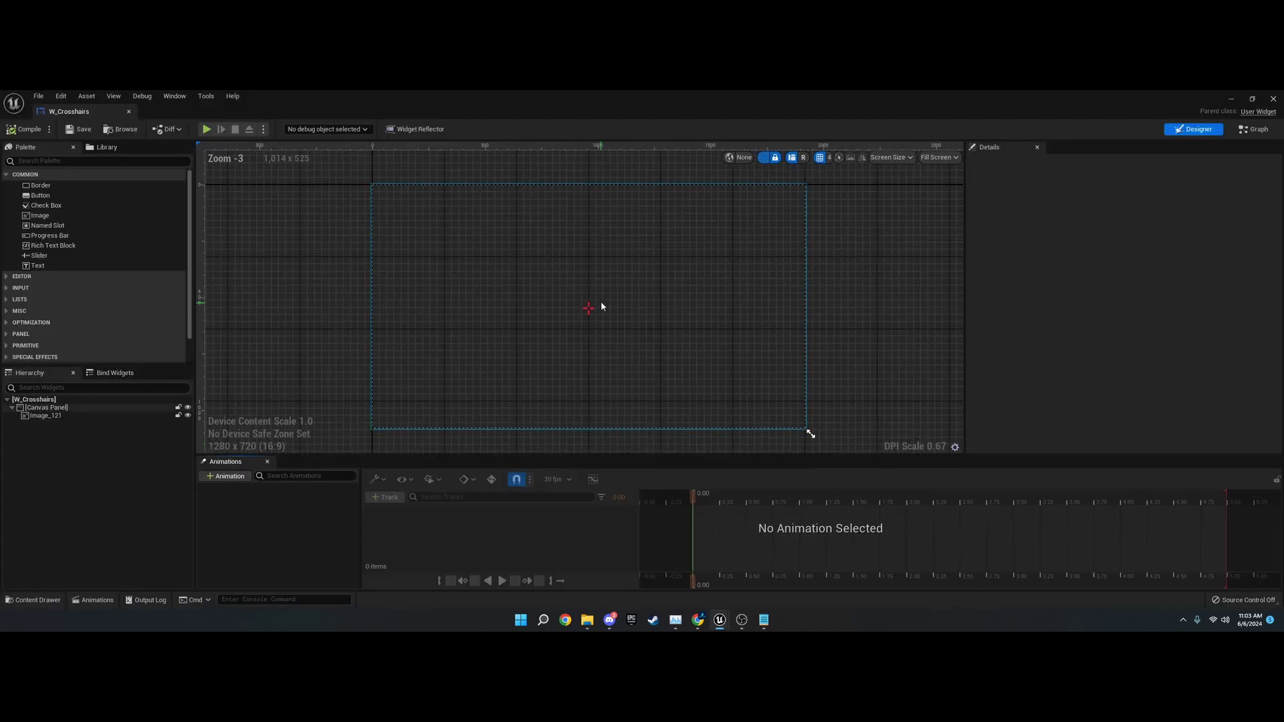
left_click(129, 112)
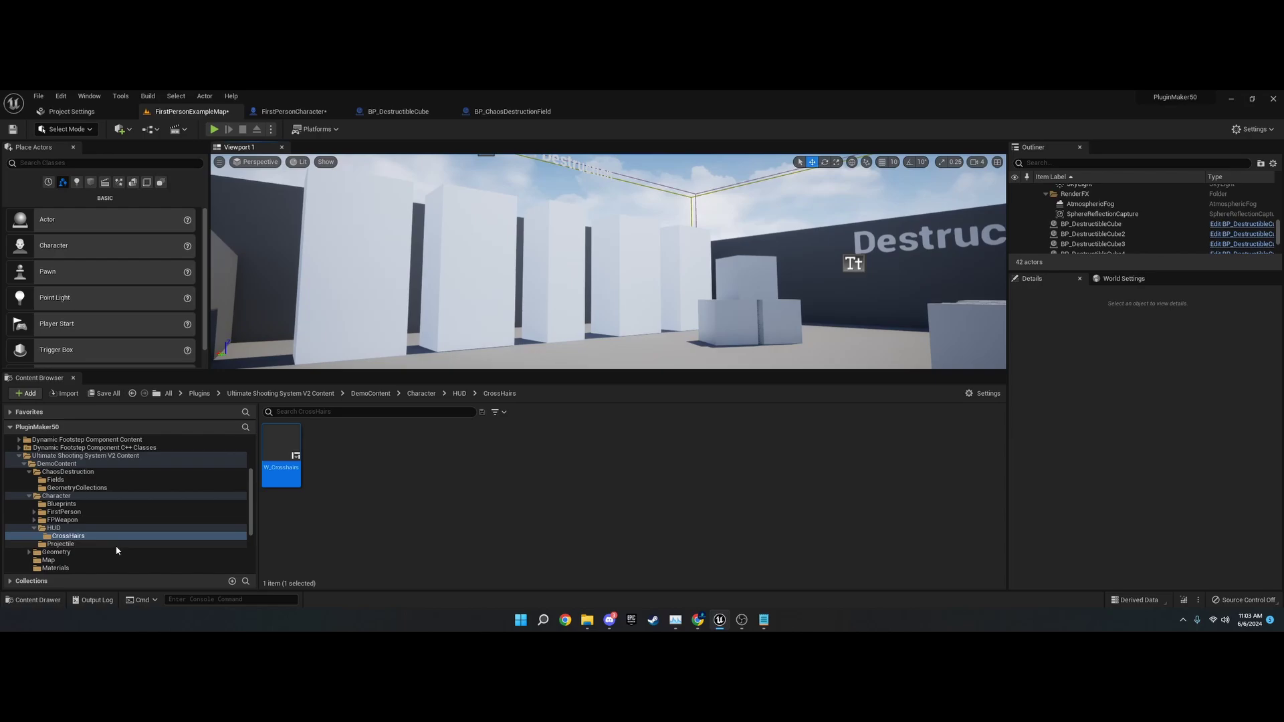
Step: Reopen FirstPersonExampleMap from the DemoContent Map folder, saving the pending changes
scroll(115, 546, "down", 2)
left_click(72, 530)
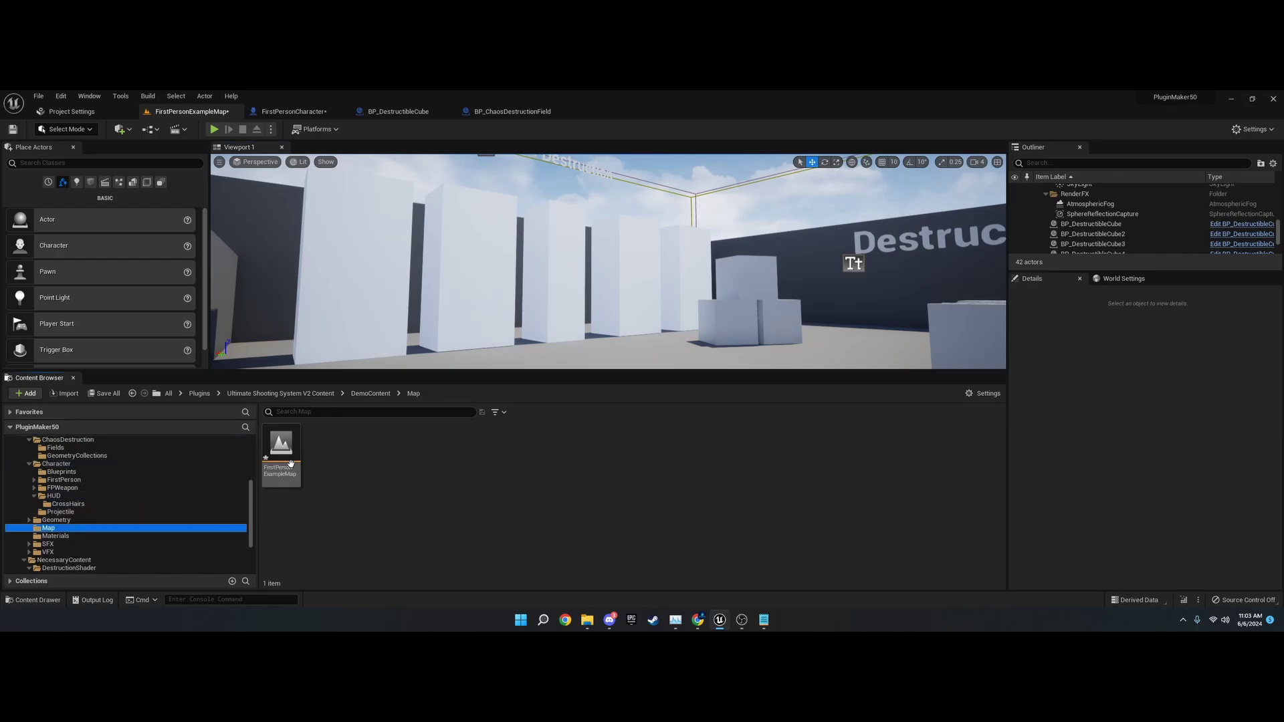
double_click(295, 472)
left_click(682, 468)
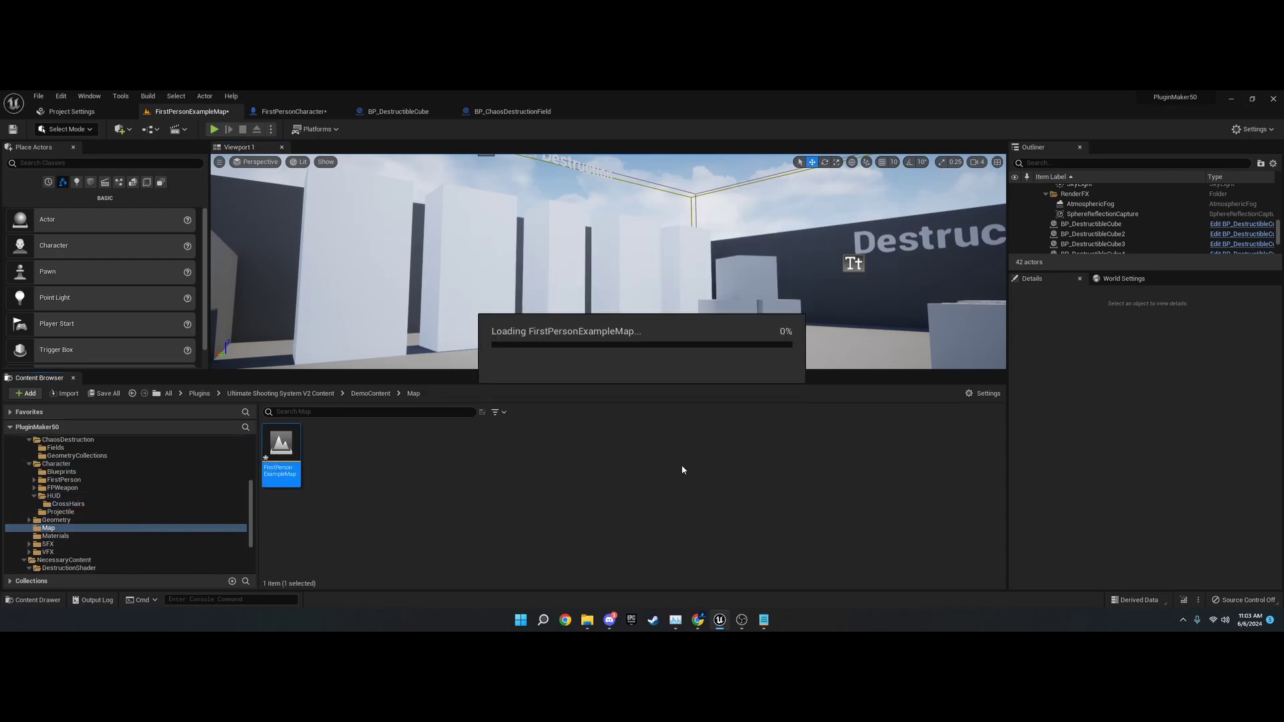
Step: Browse the SFX, VFX and Materials folders in DemoContent to review the demo's effect and material assets
left_click(48, 545)
left_click(67, 553)
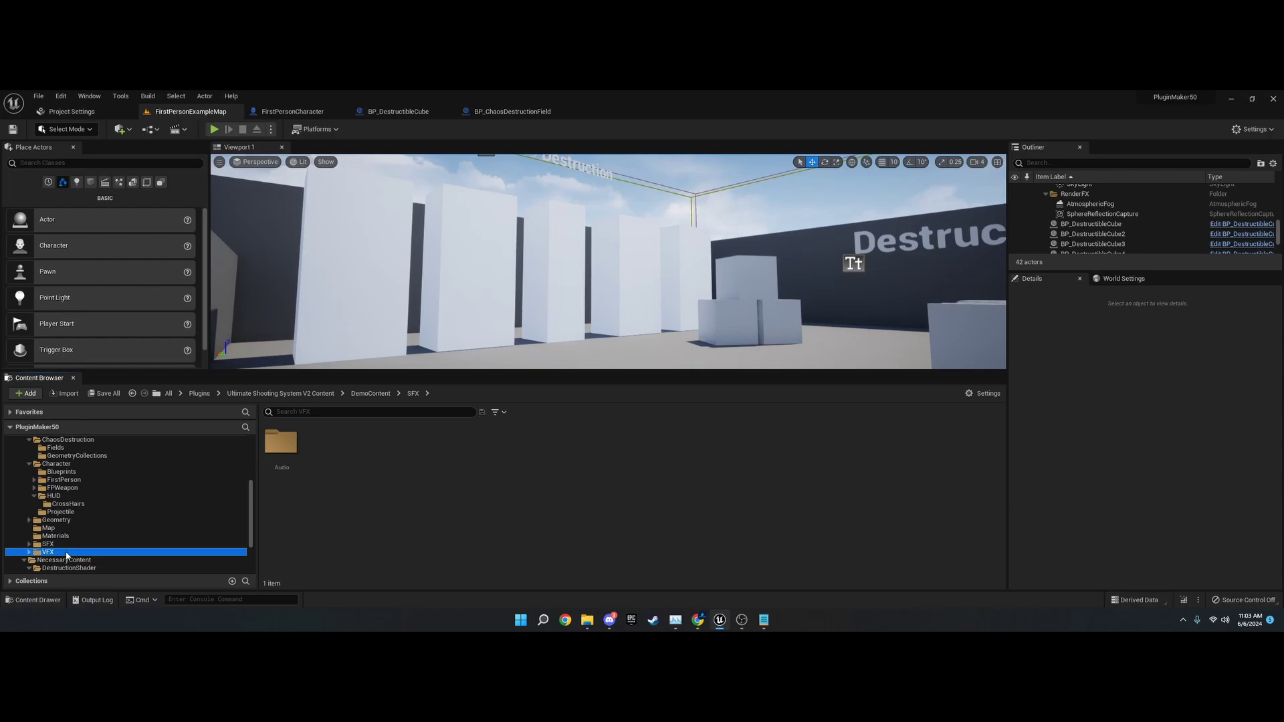
left_click(77, 537)
left_click(76, 545)
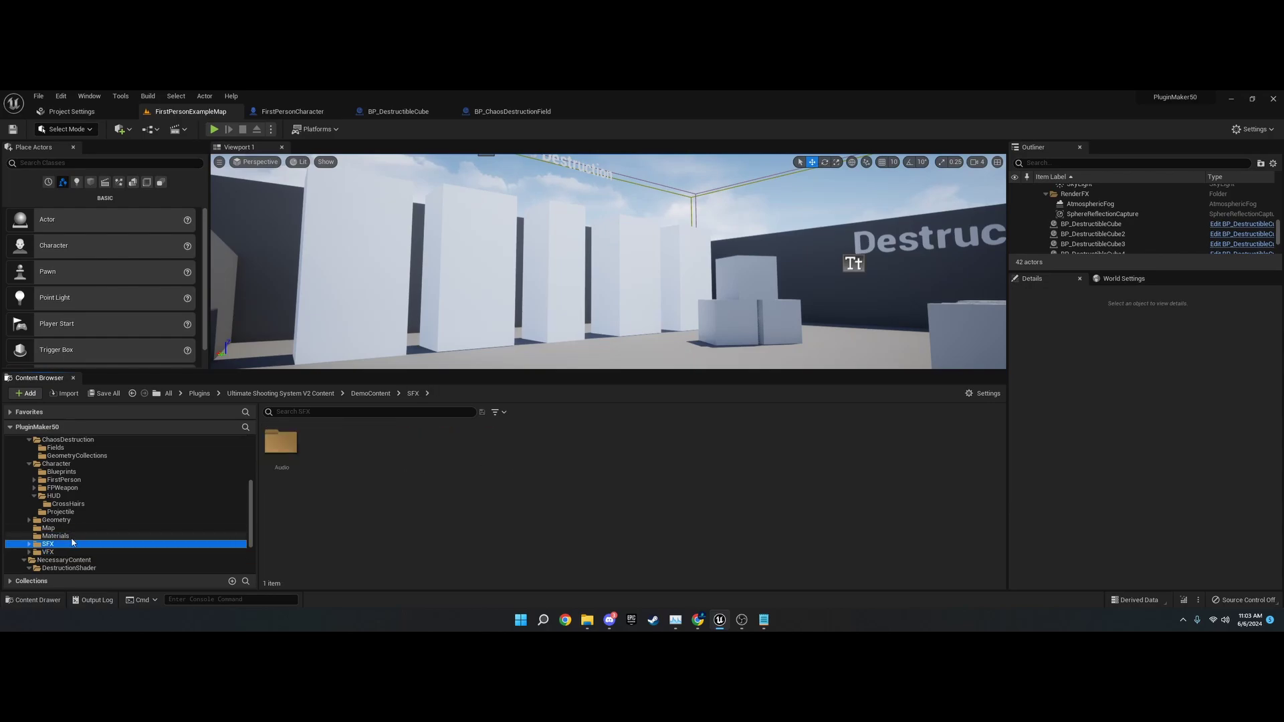
left_click(67, 536)
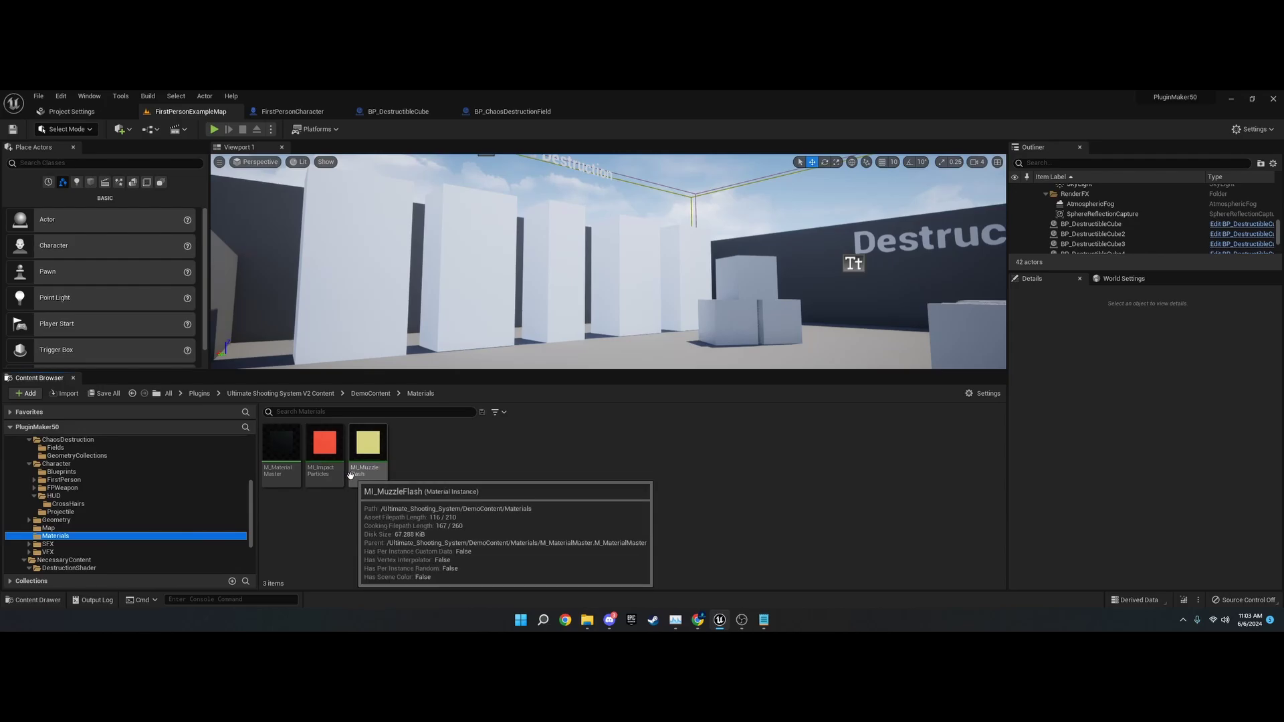
Step: Examine the MaterialFunctions, Materials and RenderTargets folders of NecessaryContent's DestructionShader, and collapse the NecessaryContent folder
scroll(140, 518, "down", 2)
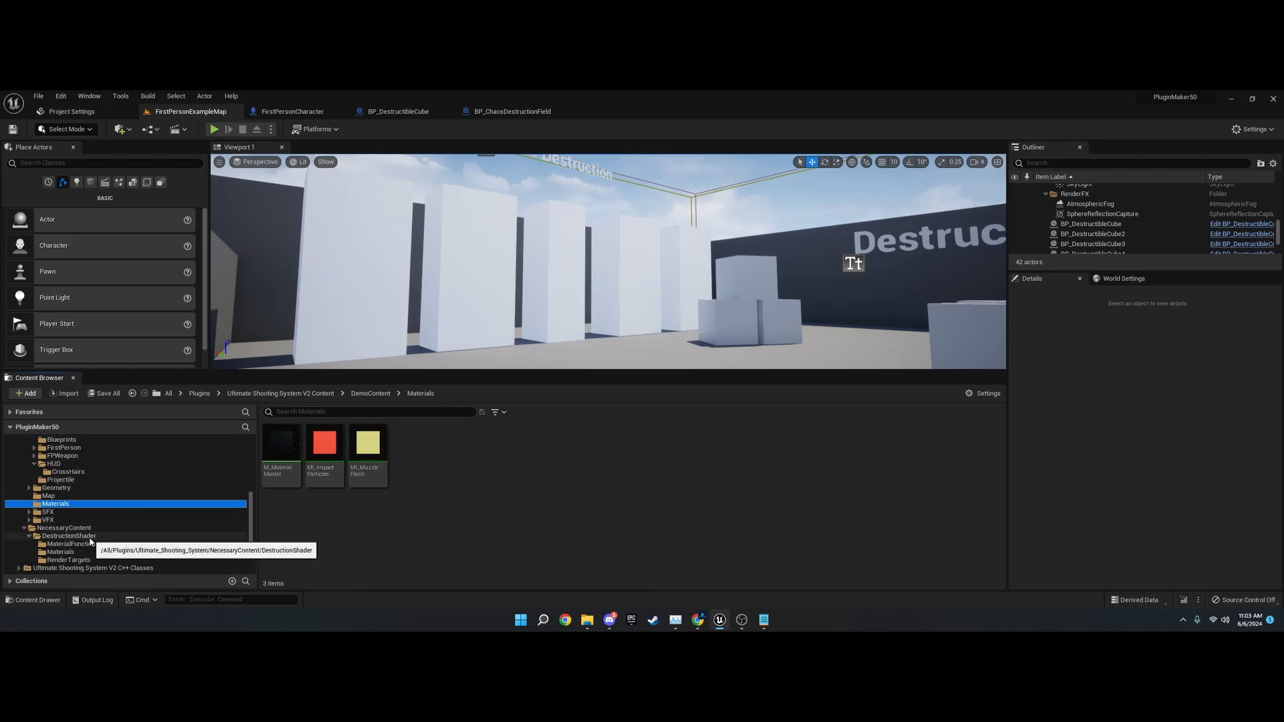
left_click(84, 536)
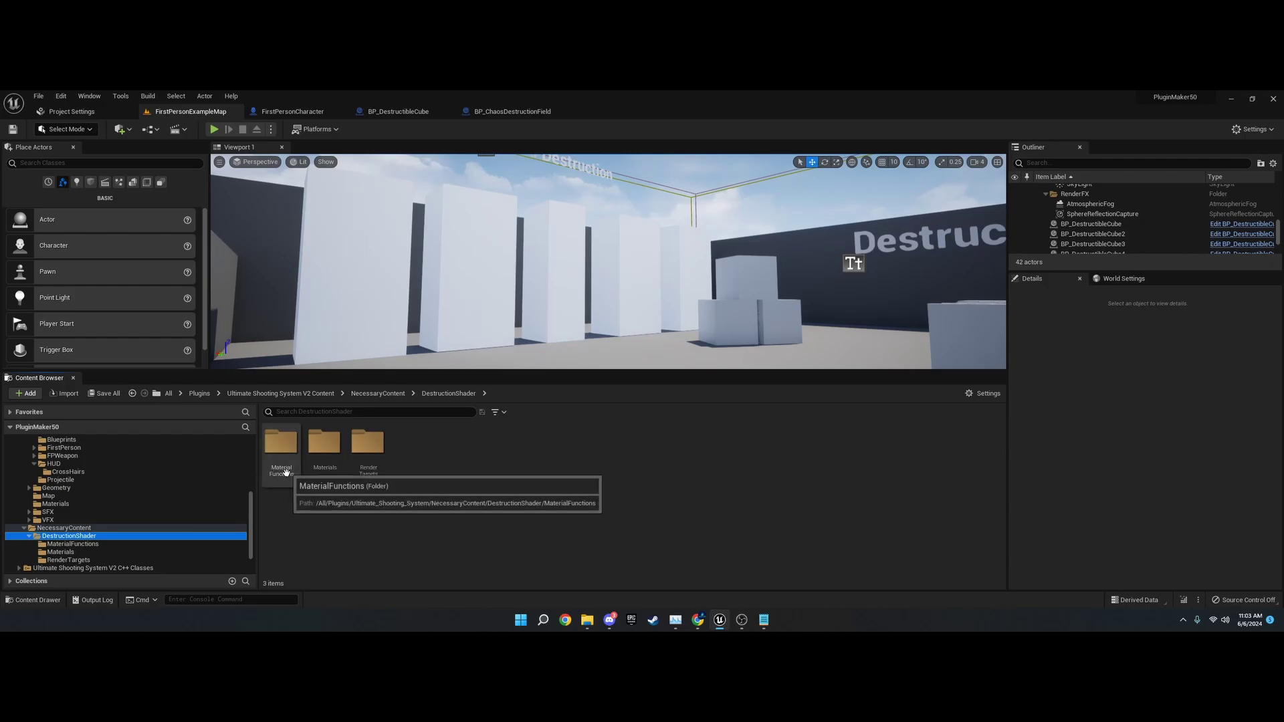
double_click(282, 455)
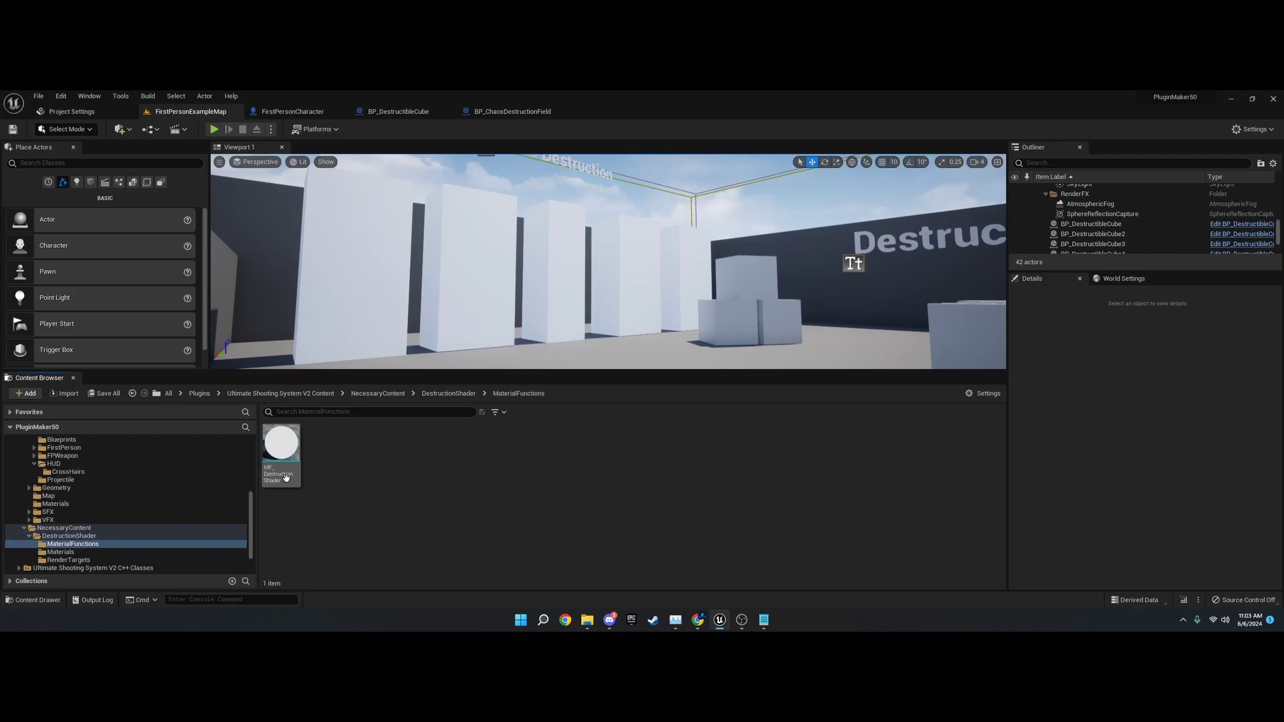
left_click(74, 554)
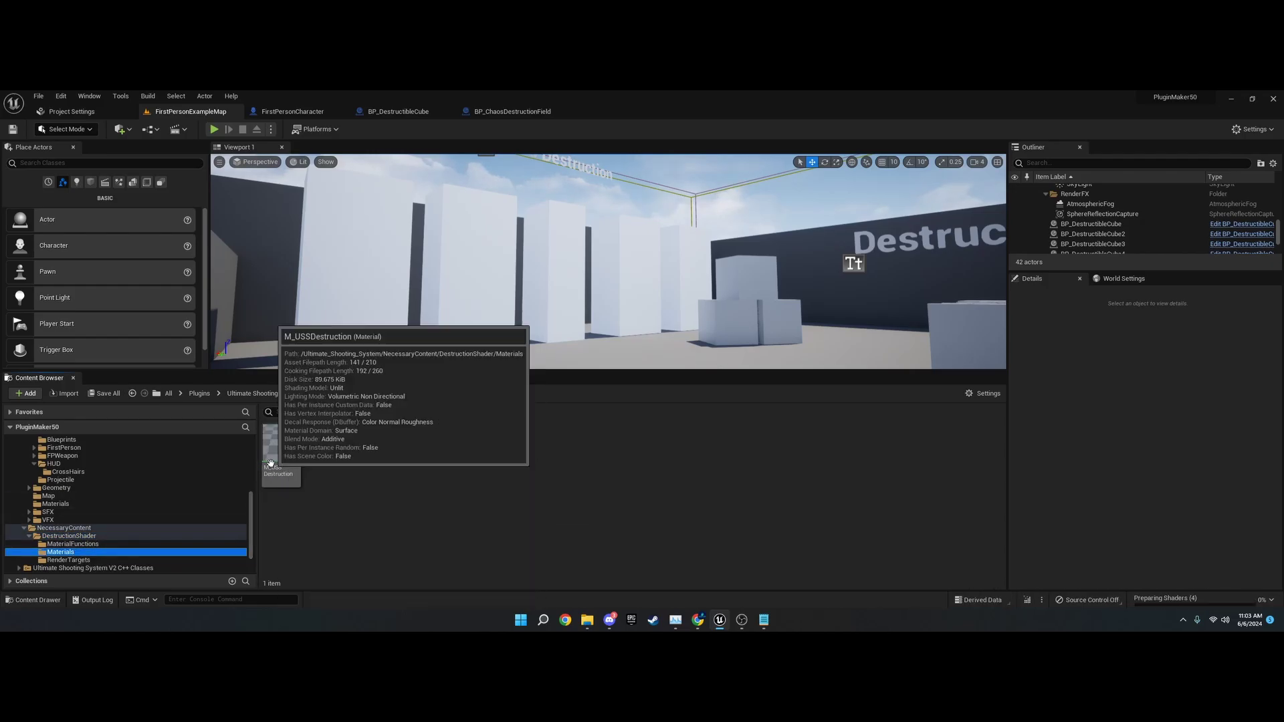
left_click(94, 560)
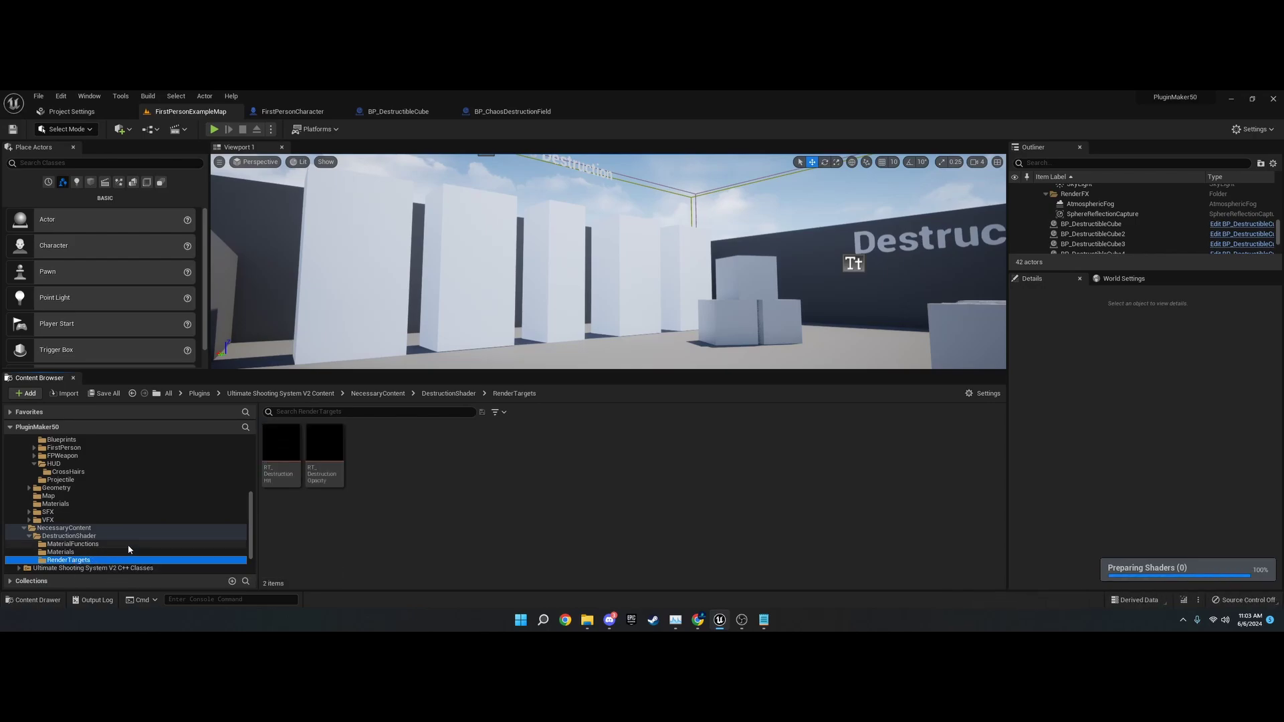
left_click(100, 536)
left_click(53, 528)
left_click(25, 528)
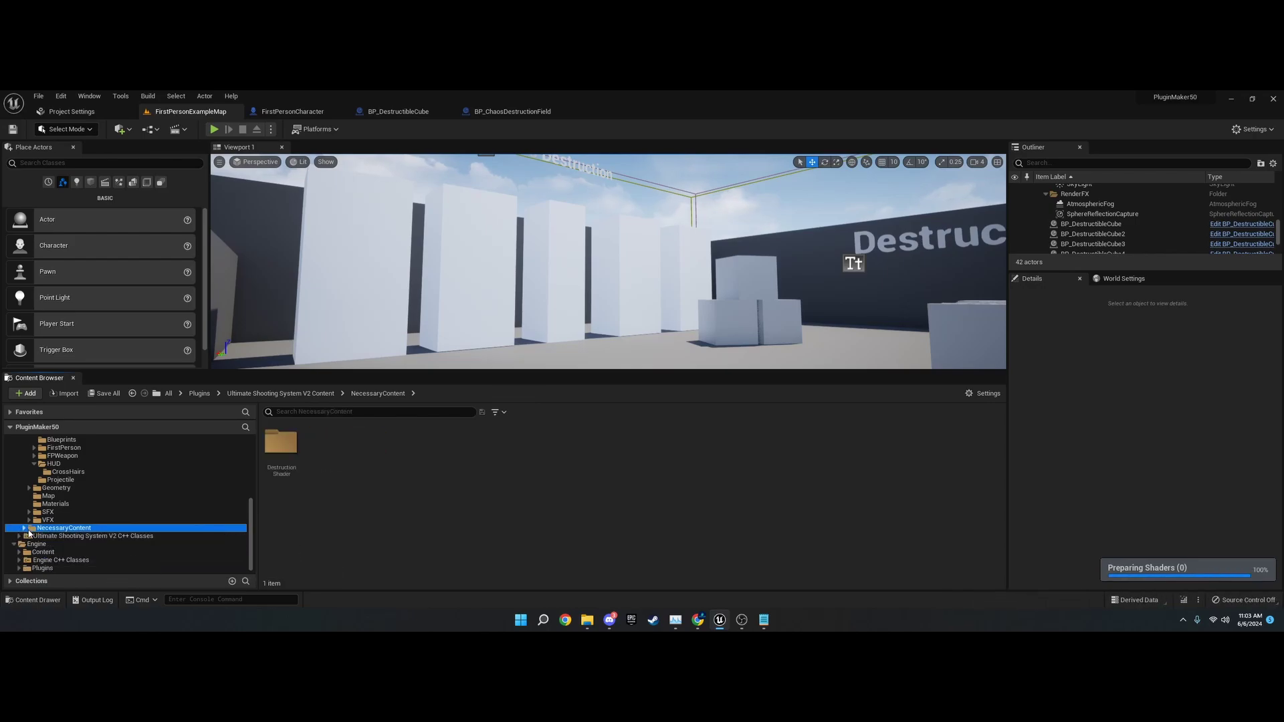